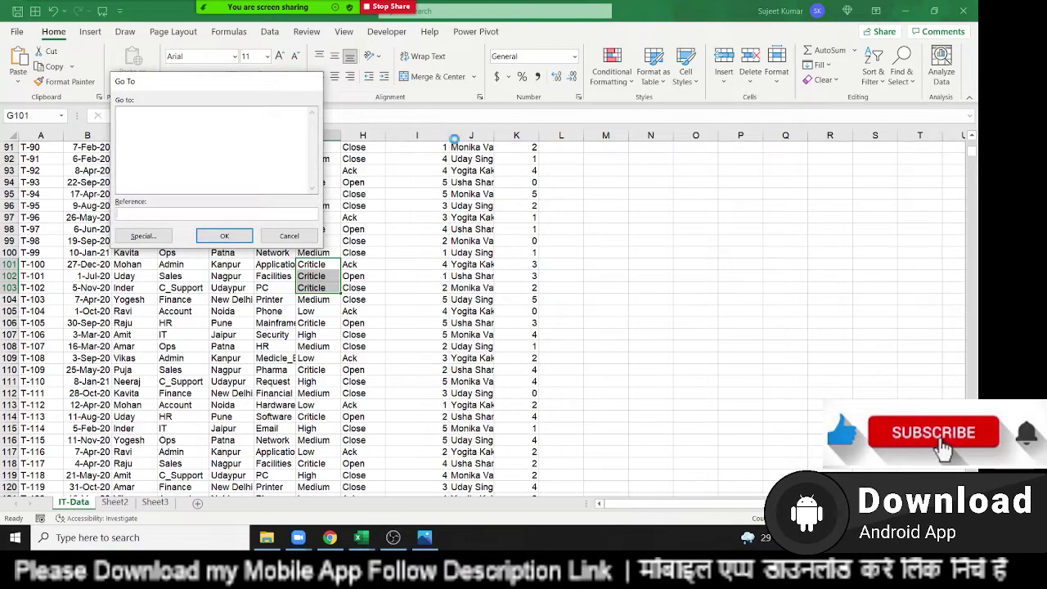
Dismiss the Go To box and jump back to cell A1 of the IT-Data ticket table
click(308, 81)
click(518, 241)
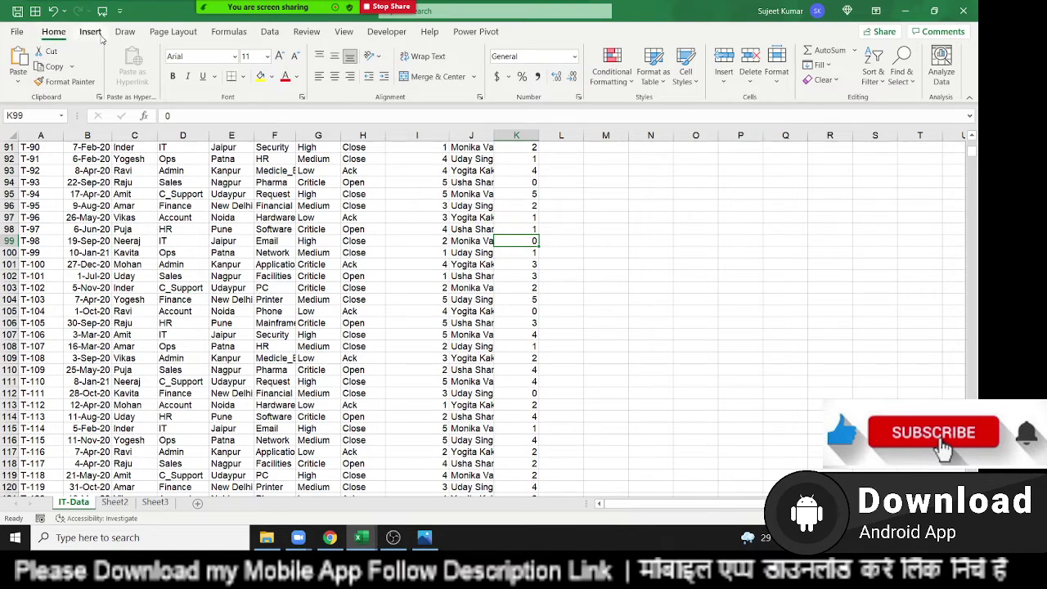
click(91, 33)
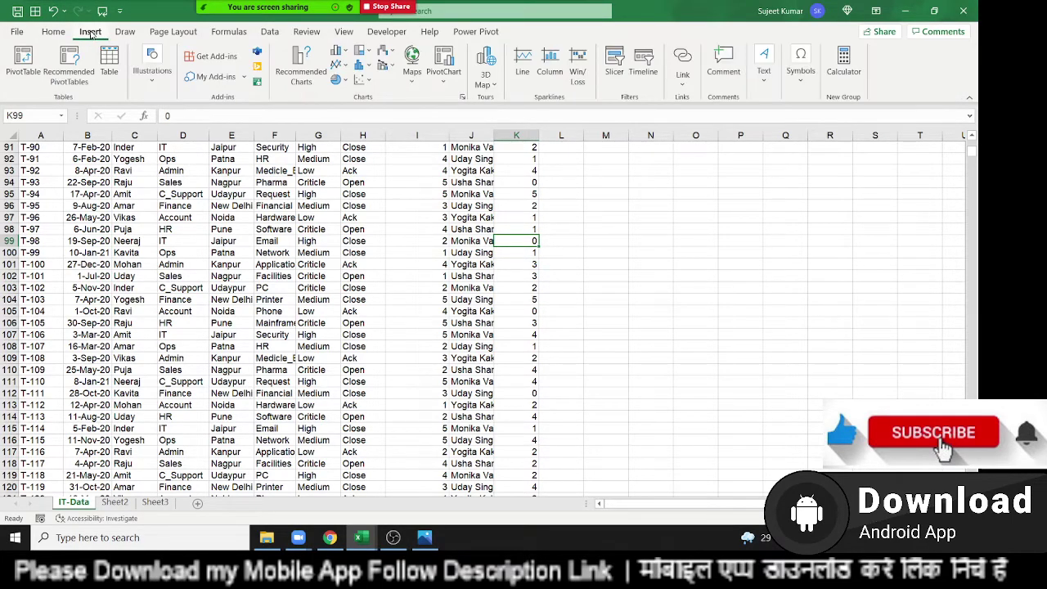
click(381, 300)
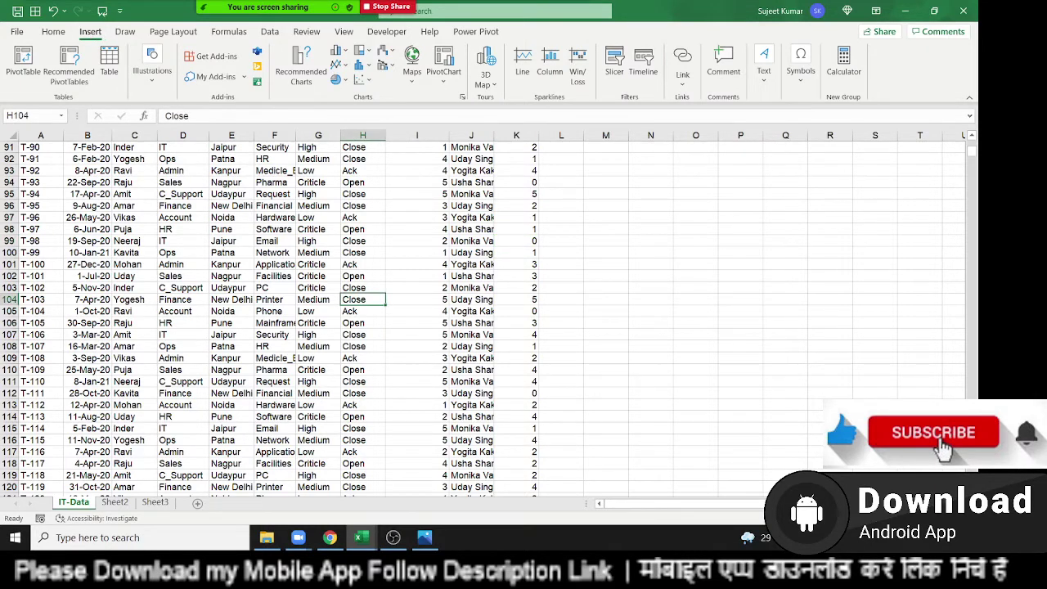
click(361, 538)
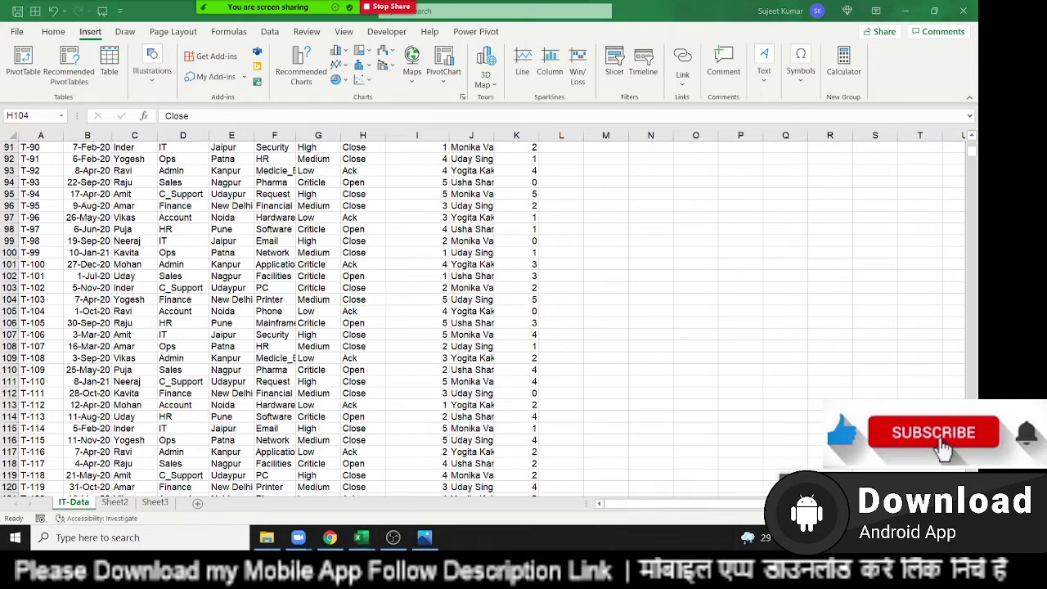
click(338, 302)
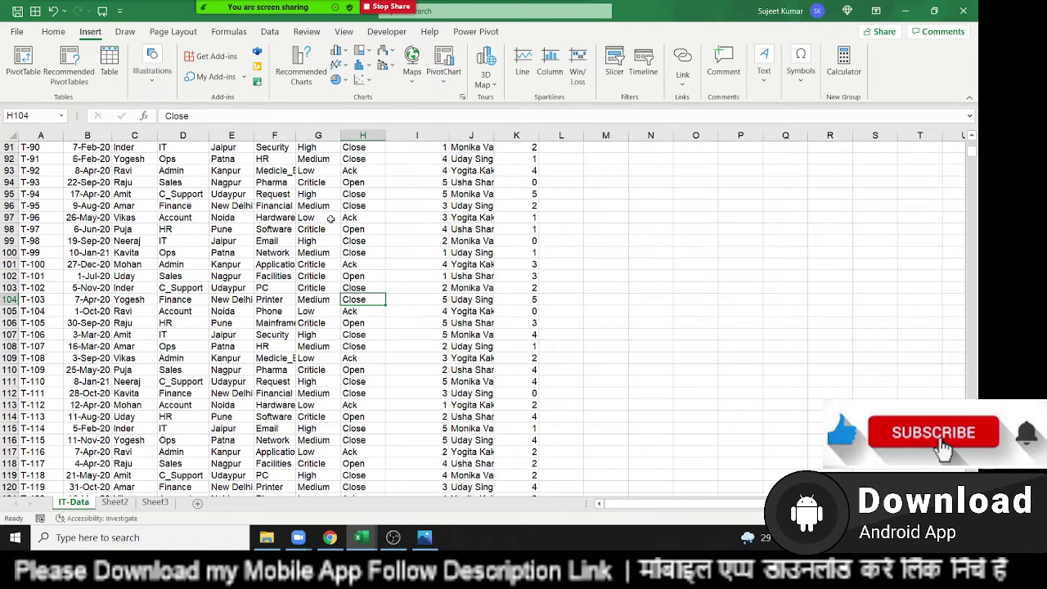
key(ctrl+Home)
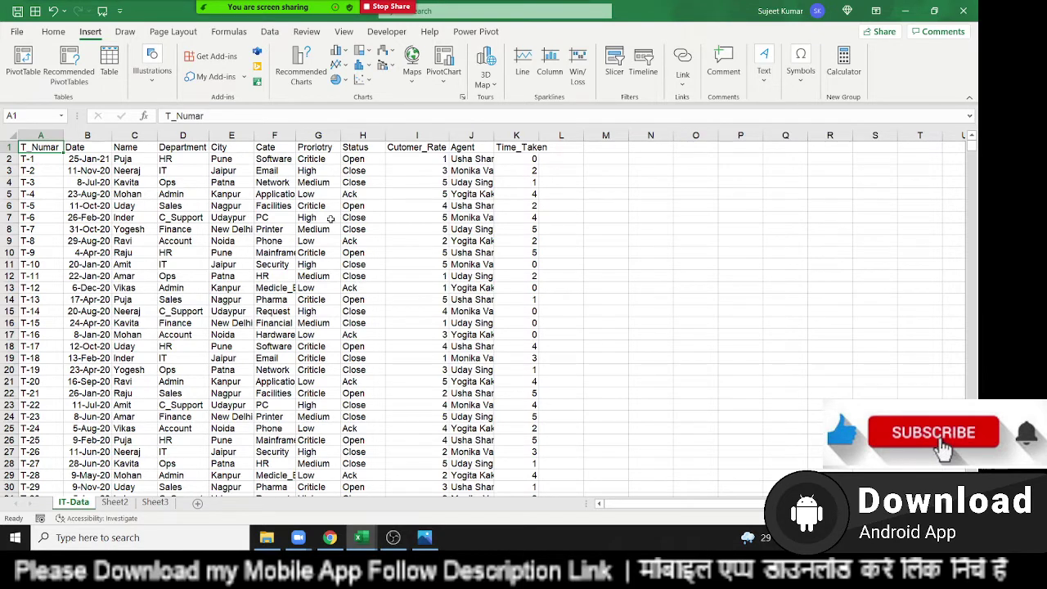
key(ctrl+Right)
key(ctrl+Left)
key(ctrl+Down)
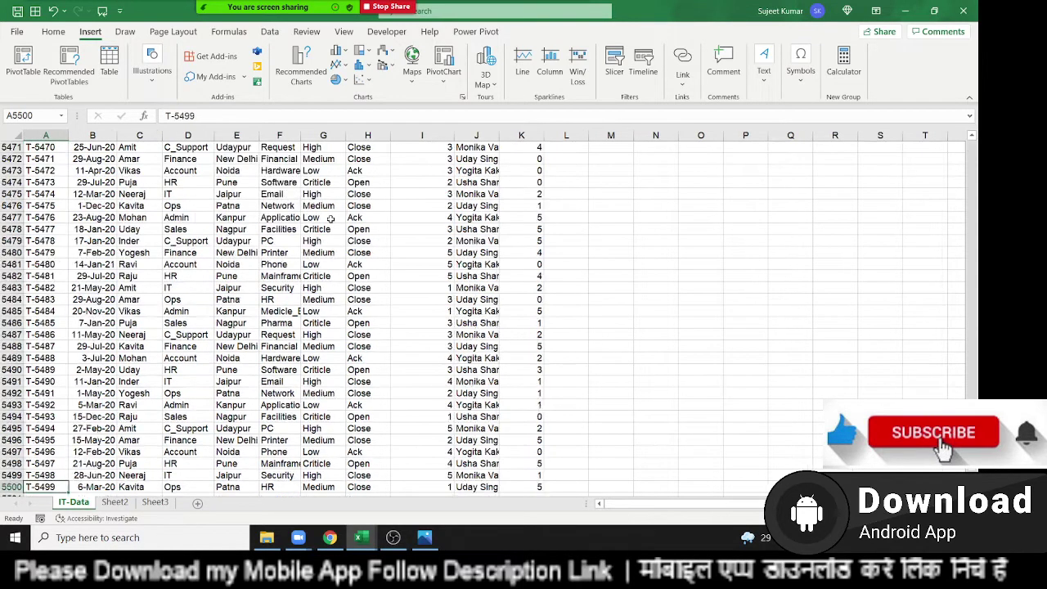
key(ctrl+Up)
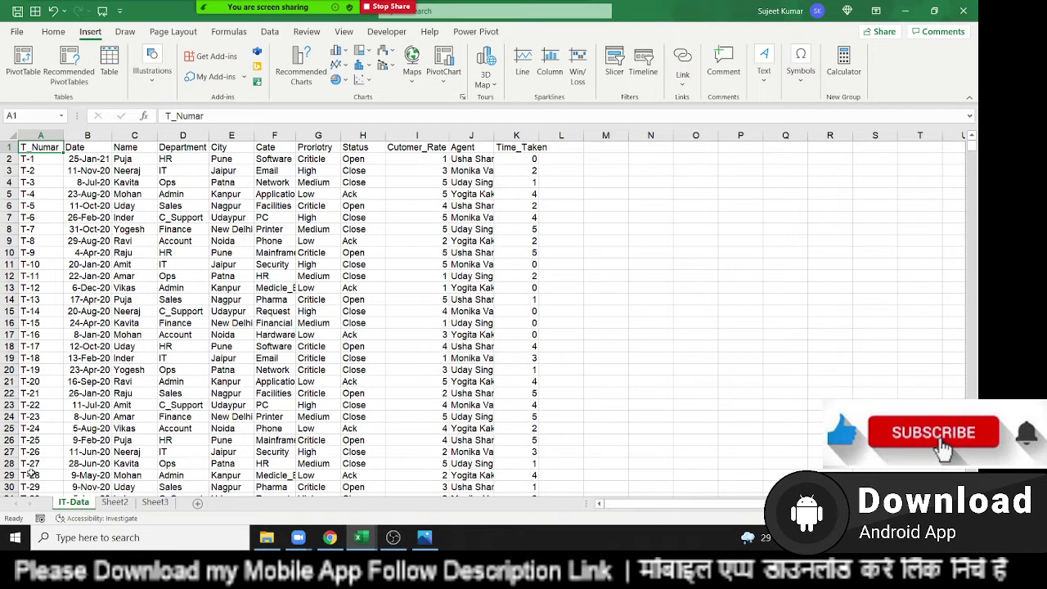
key(Right)
key(Right)
key(Right)
key(Right)
key(Right)
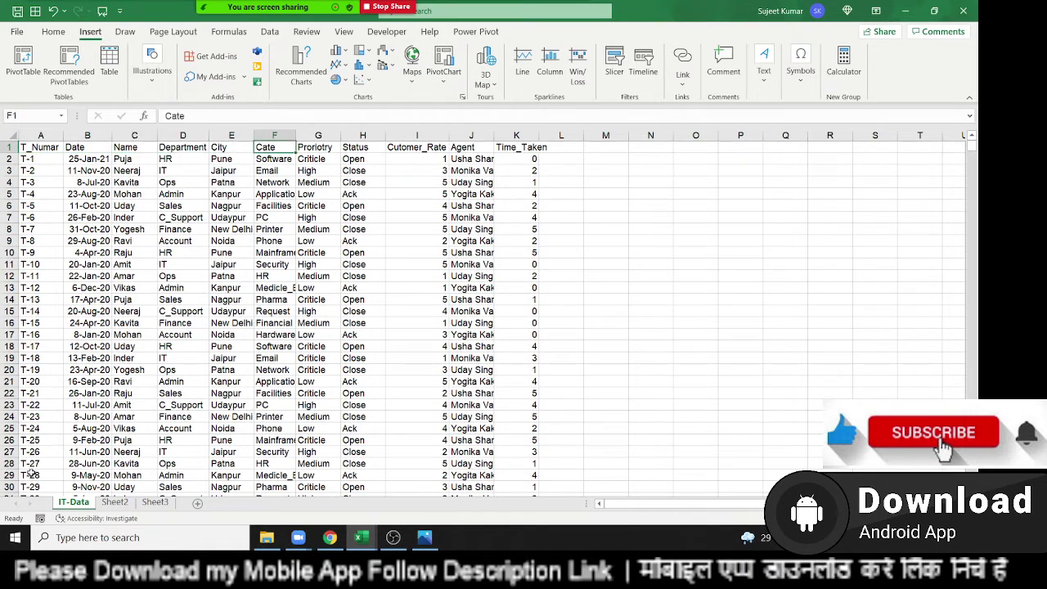
key(Right)
key(Right)
key(Right)
key(Right)
key(Right)
key(Left)
key(Left)
key(Left)
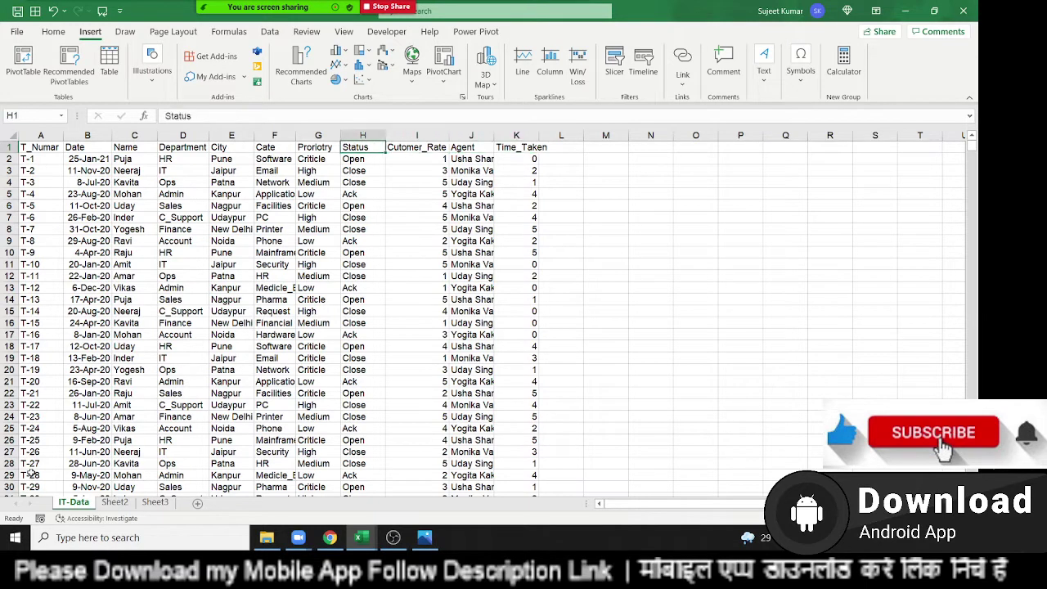
key(Left)
key(Left)
key(Left)
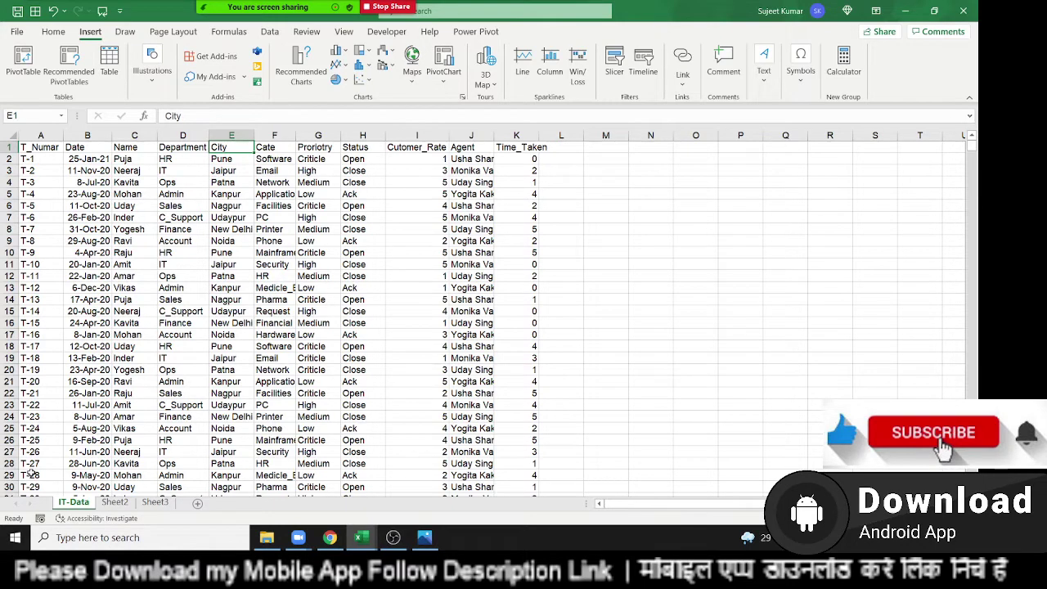
key(Right)
key(Right)
key(Right)
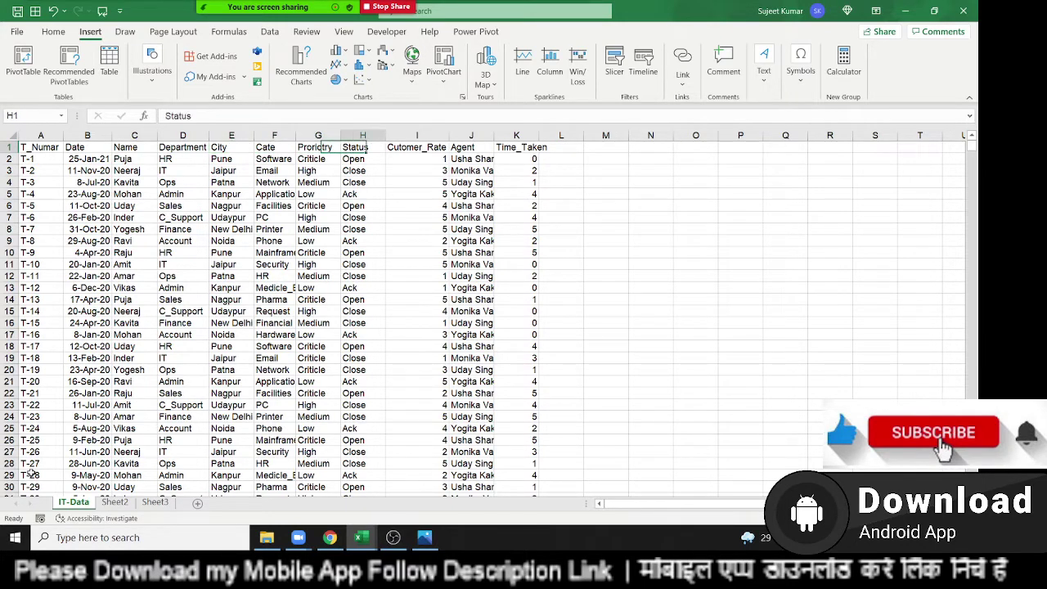
key(Right)
key(Right)
key(Right)
key(Right)
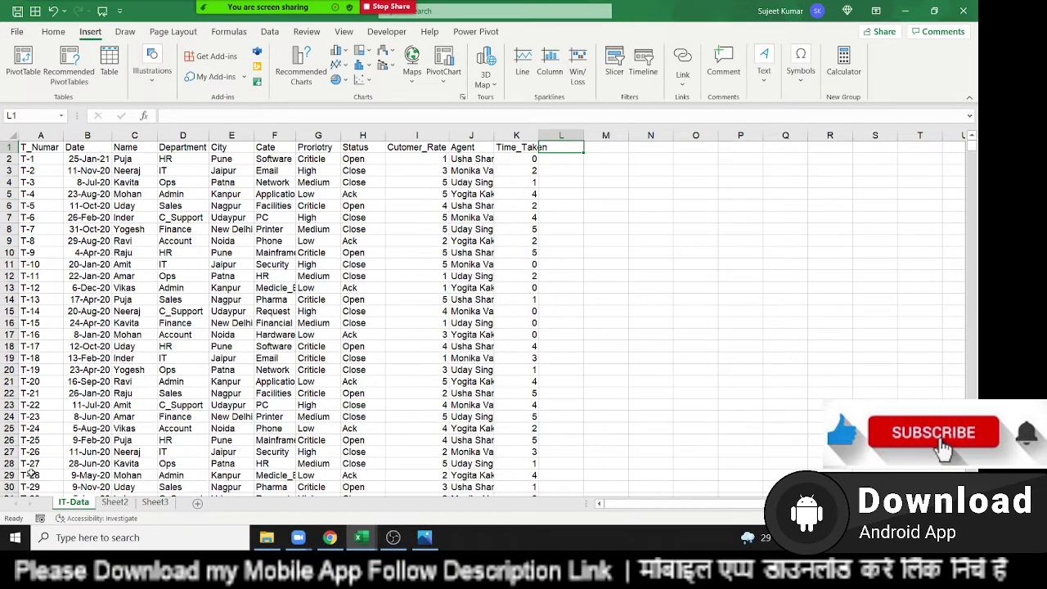
key(Left)
key(Left)
key(Left)
key(Left)
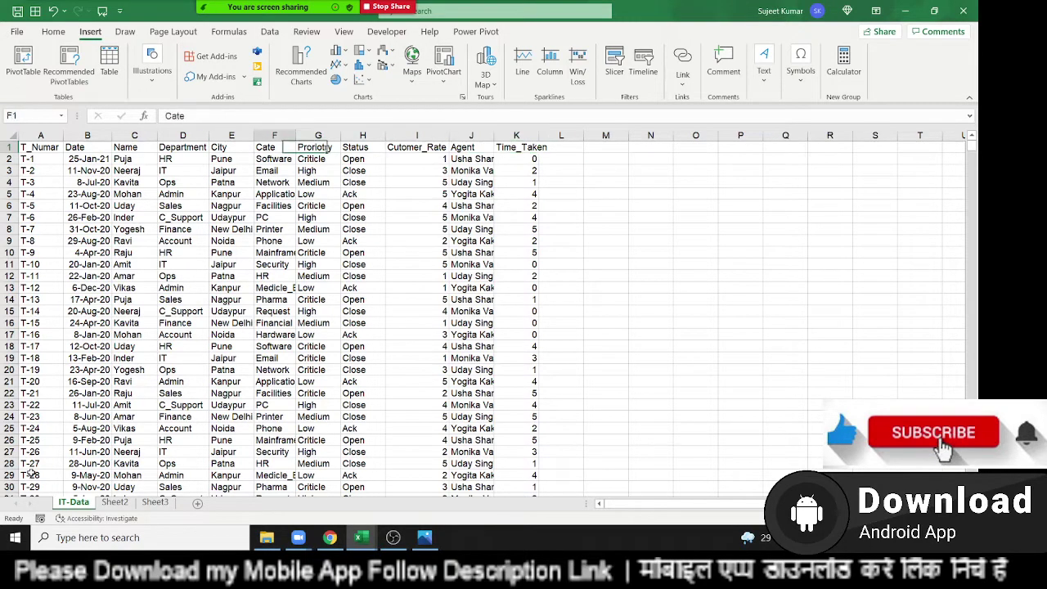
key(Left)
key(Left)
key(Left)
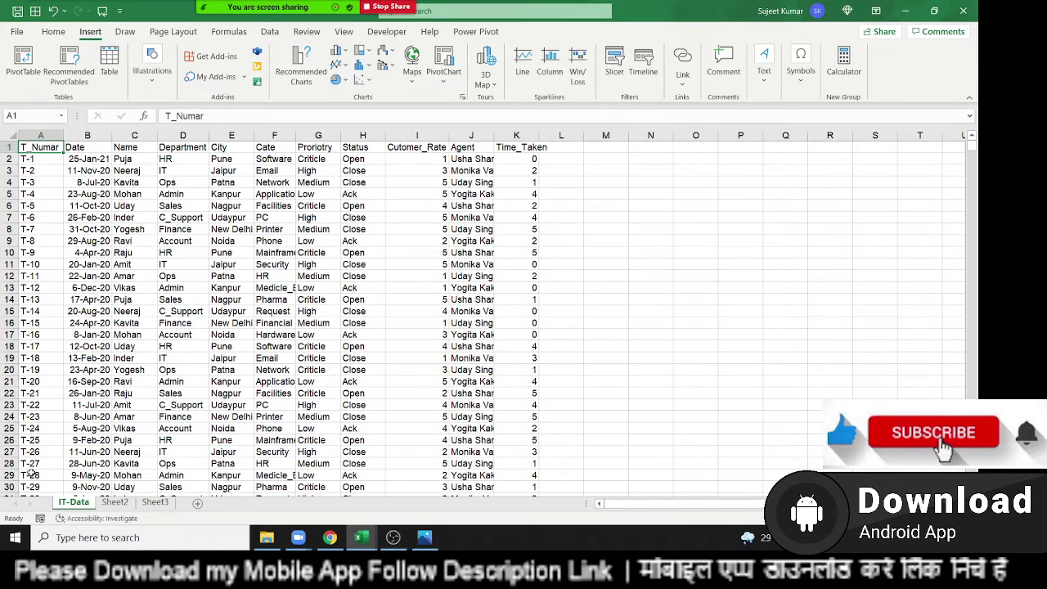
key(Right)
key(Right)
key(Right)
key(shift+Down)
key(shift+Down)
key(shift+Down)
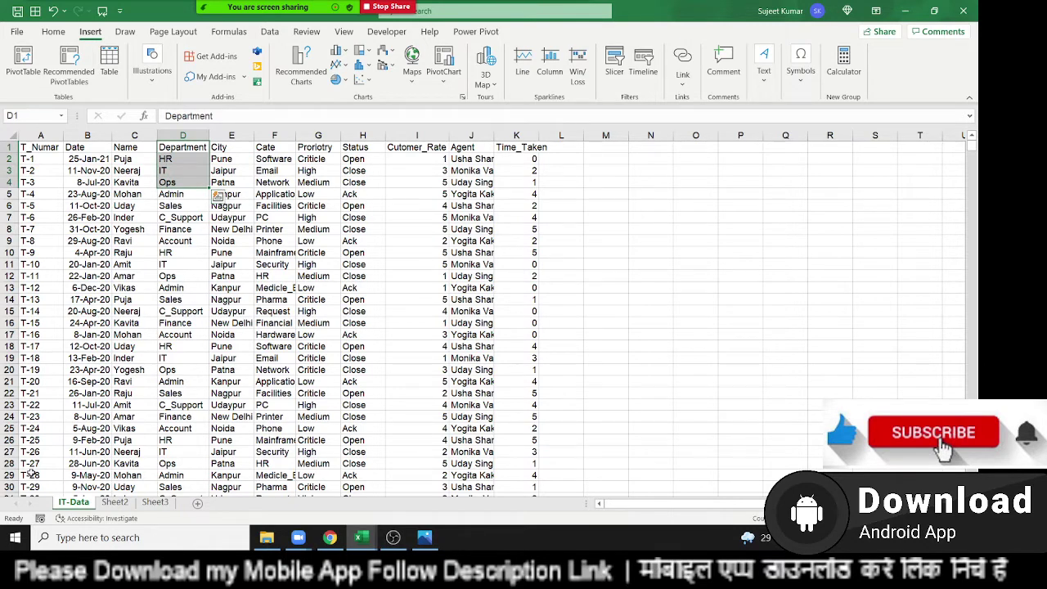
key(Left)
key(Left)
key(Left)
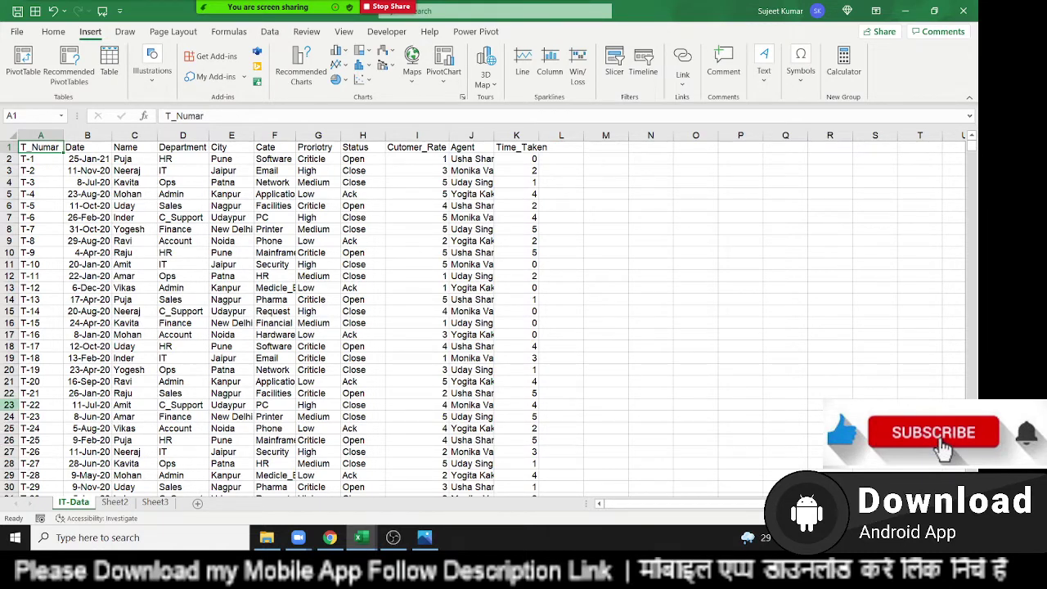
Create a PivotTable from the IT-Data table on a new worksheet, cancelling a duplicate attempt
click(28, 79)
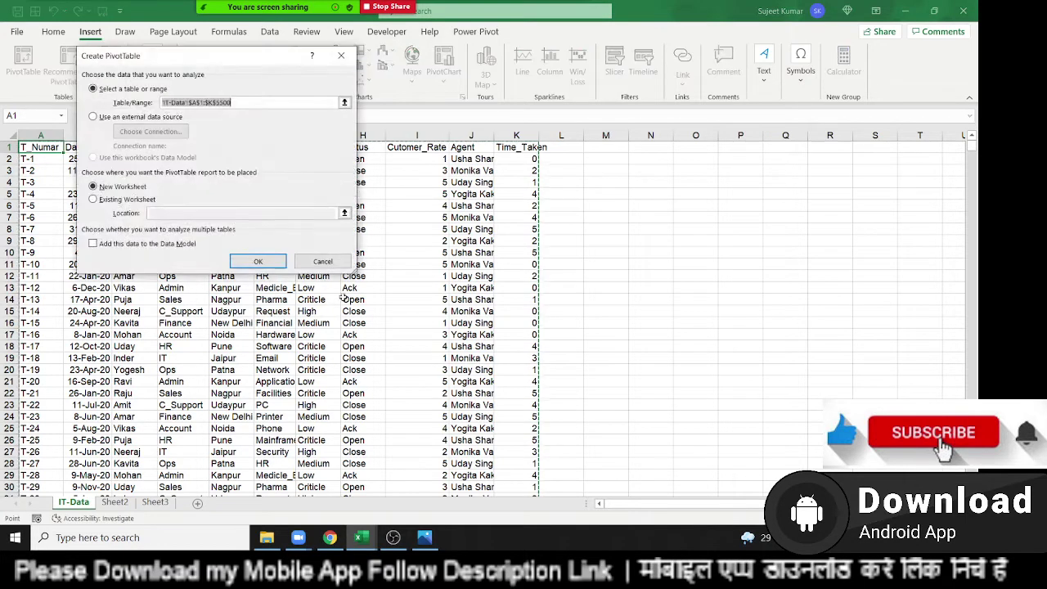
click(264, 260)
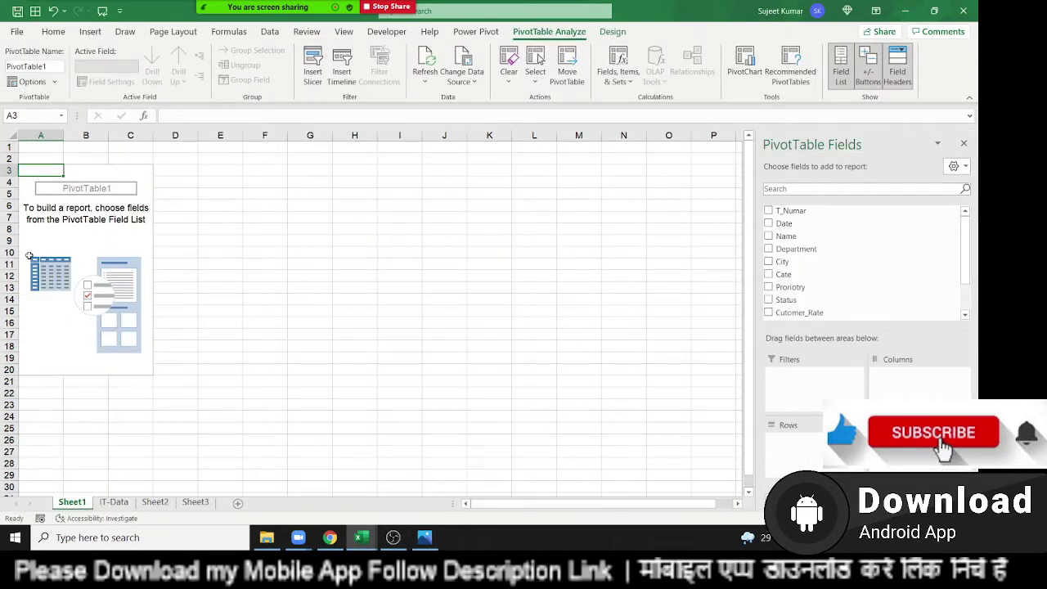
click(114, 502)
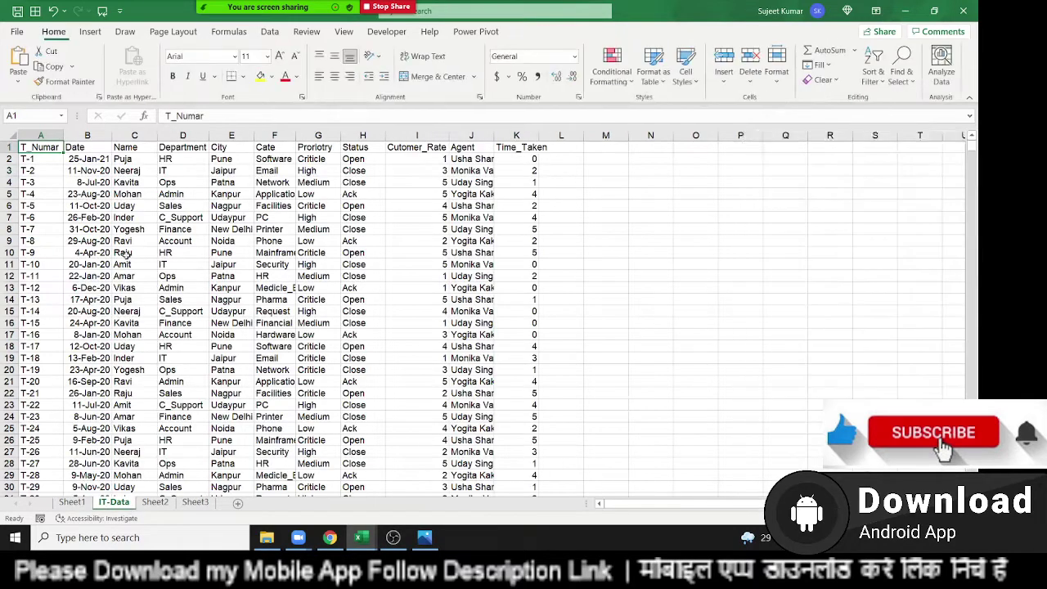
click(90, 31)
click(23, 63)
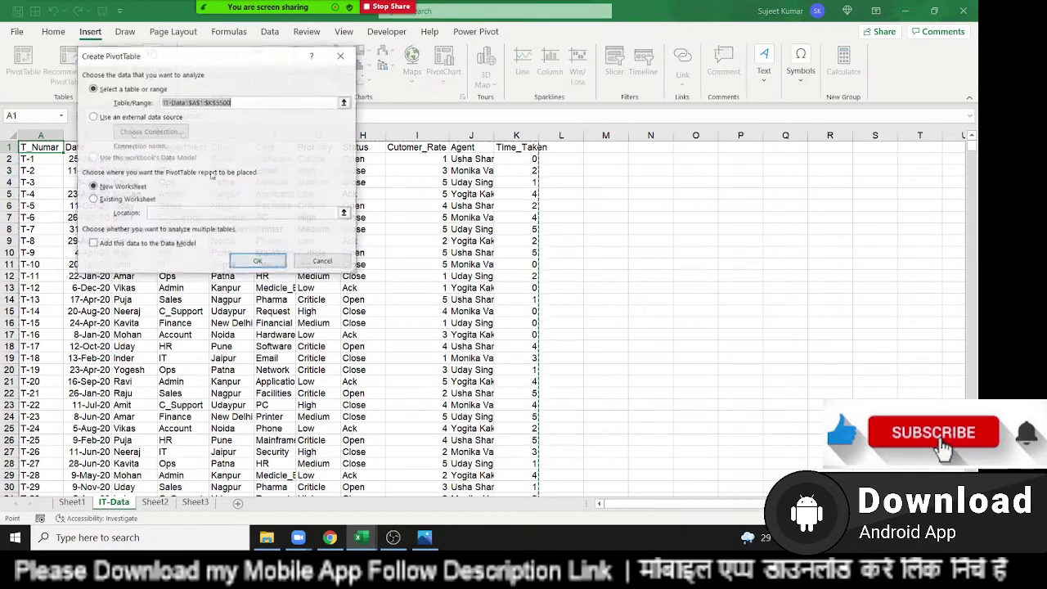
click(341, 55)
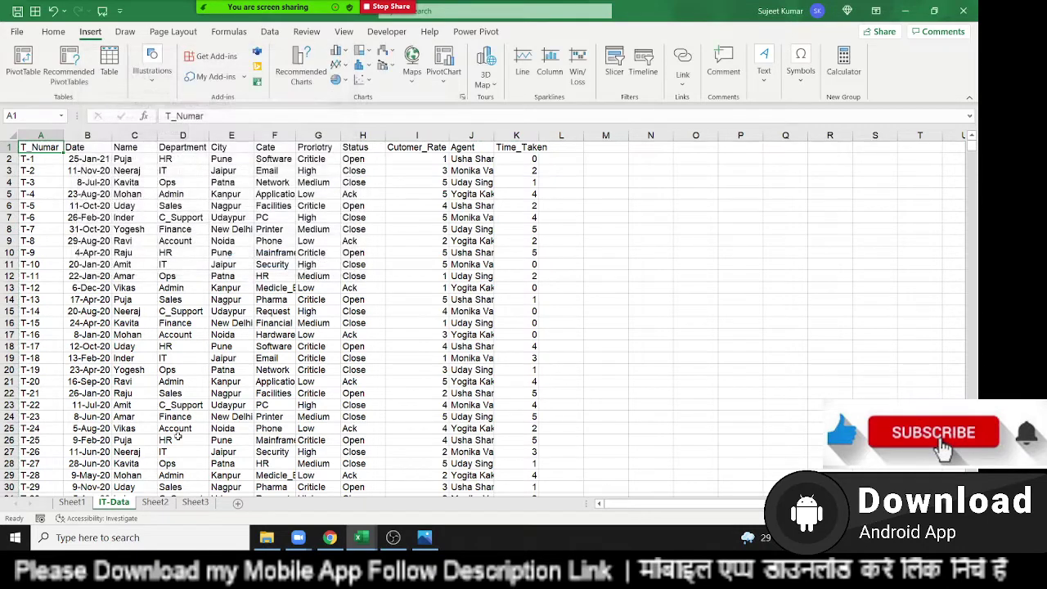
click(80, 503)
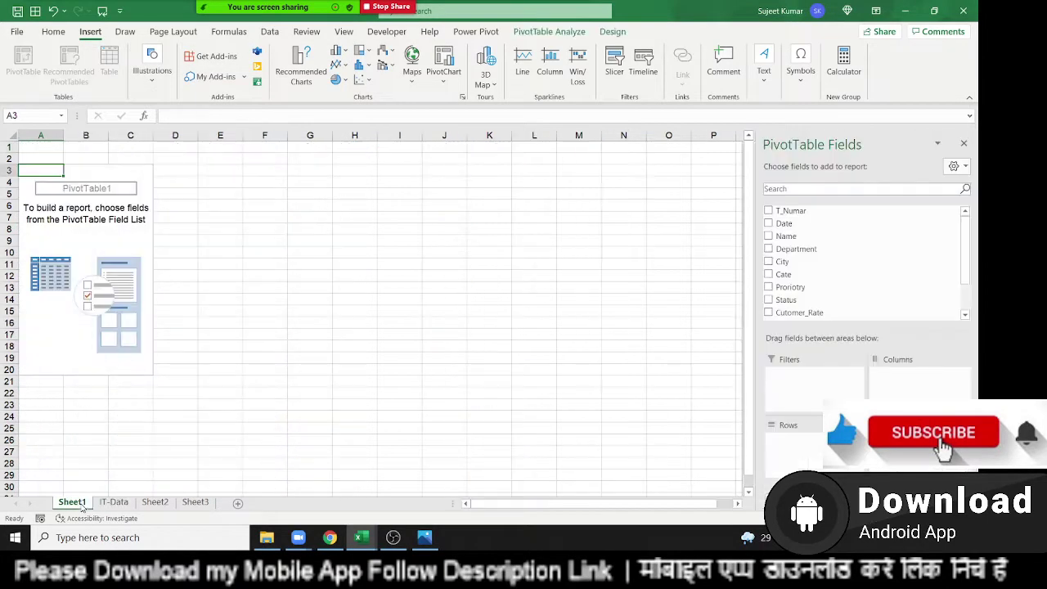
Activate the empty PivotTable1 on Sheet1 so its field list appears
click(265, 320)
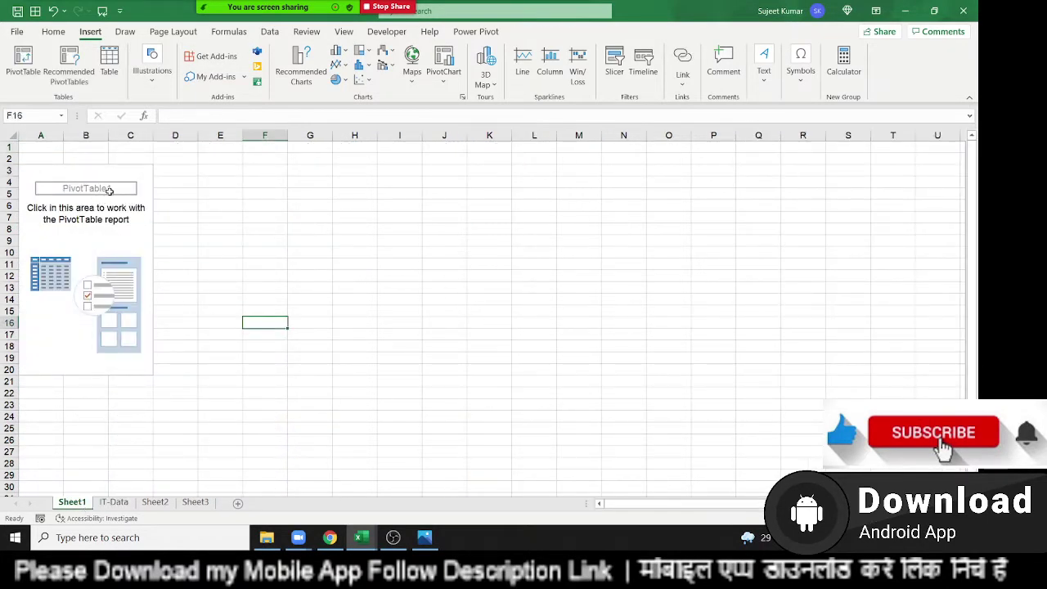
click(102, 235)
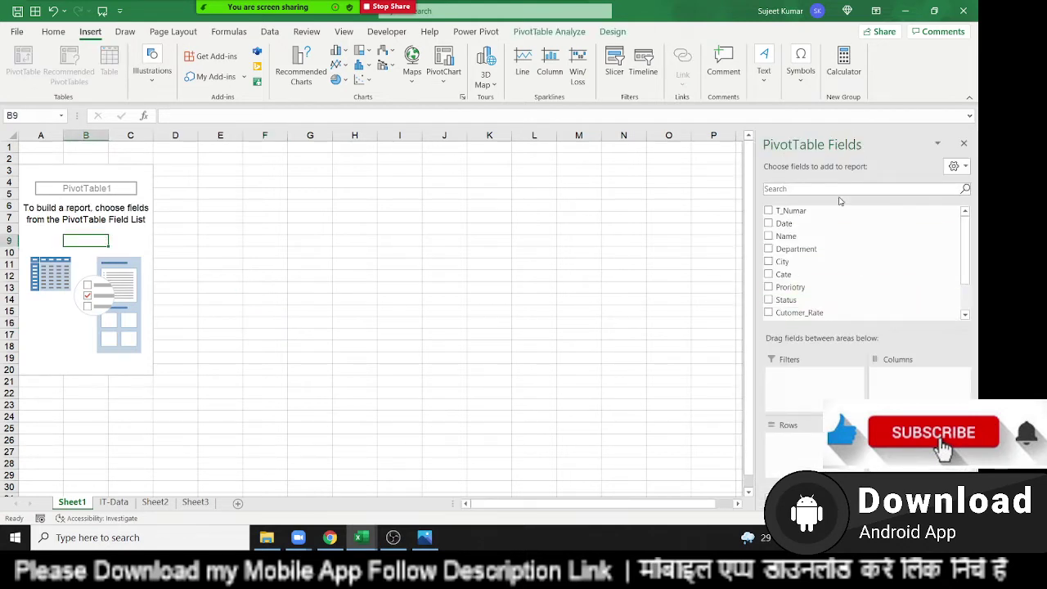
mouse_move(859, 211)
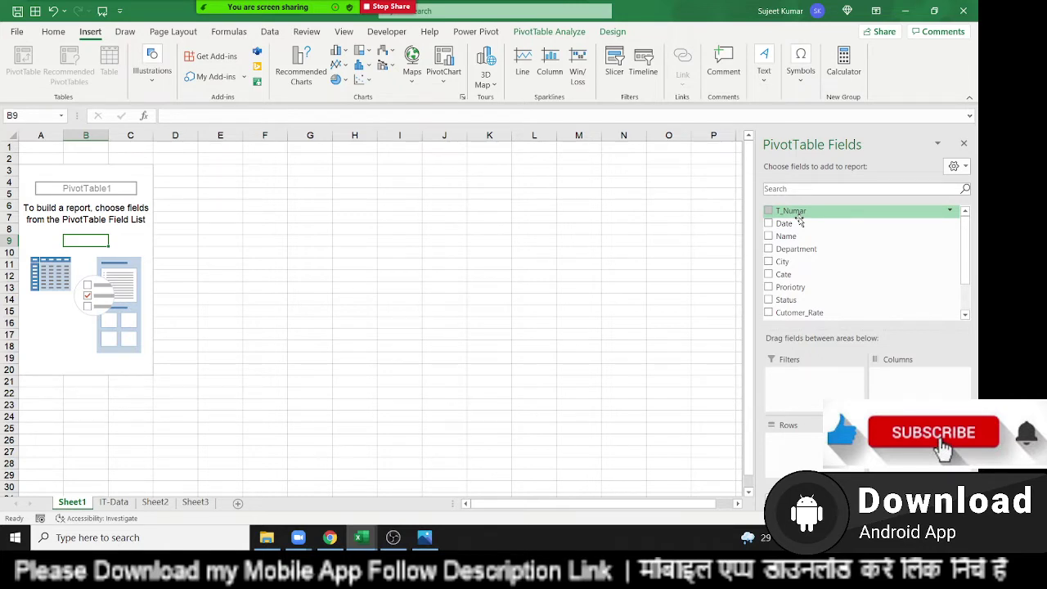
scroll(800, 221, down, 1)
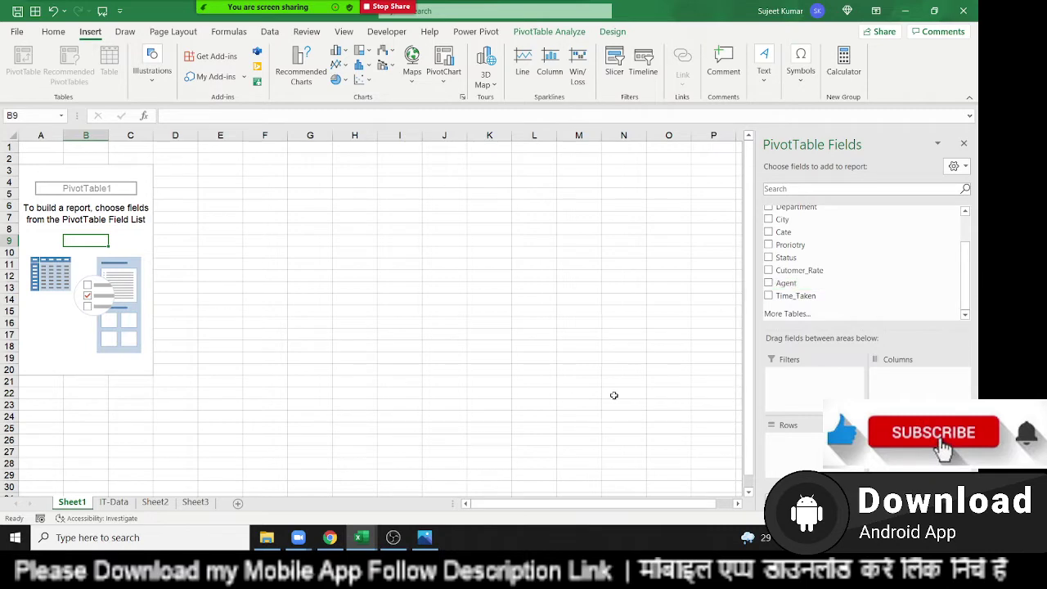
click(114, 501)
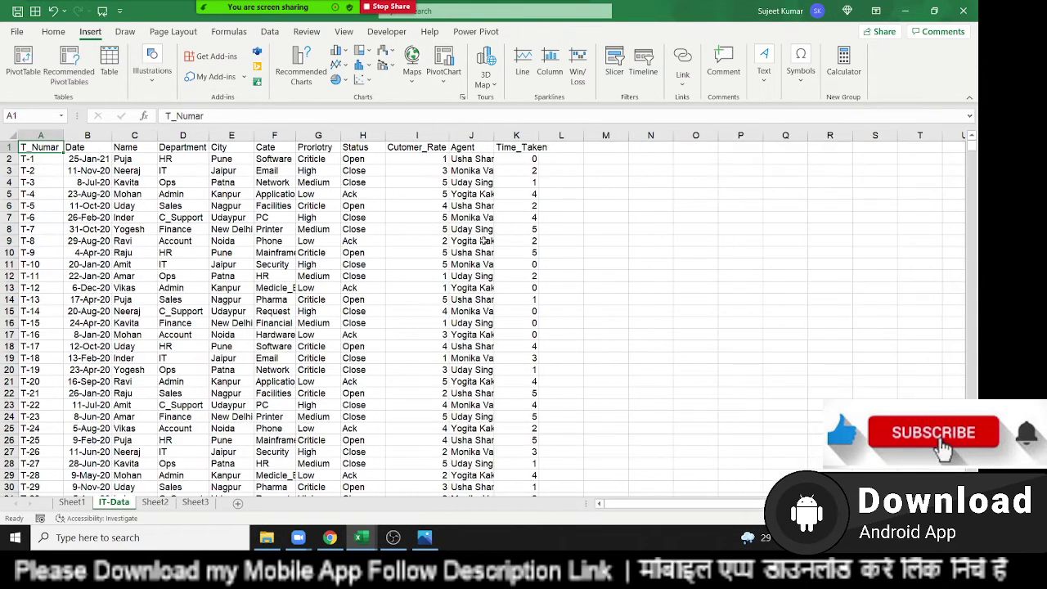
click(72, 502)
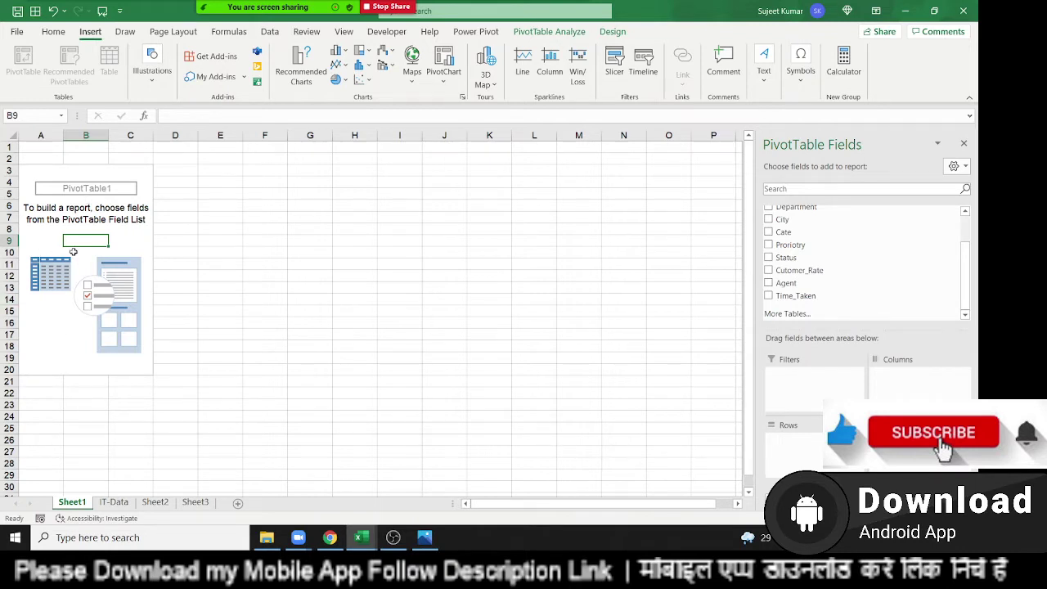
scroll(833, 261, up, 3)
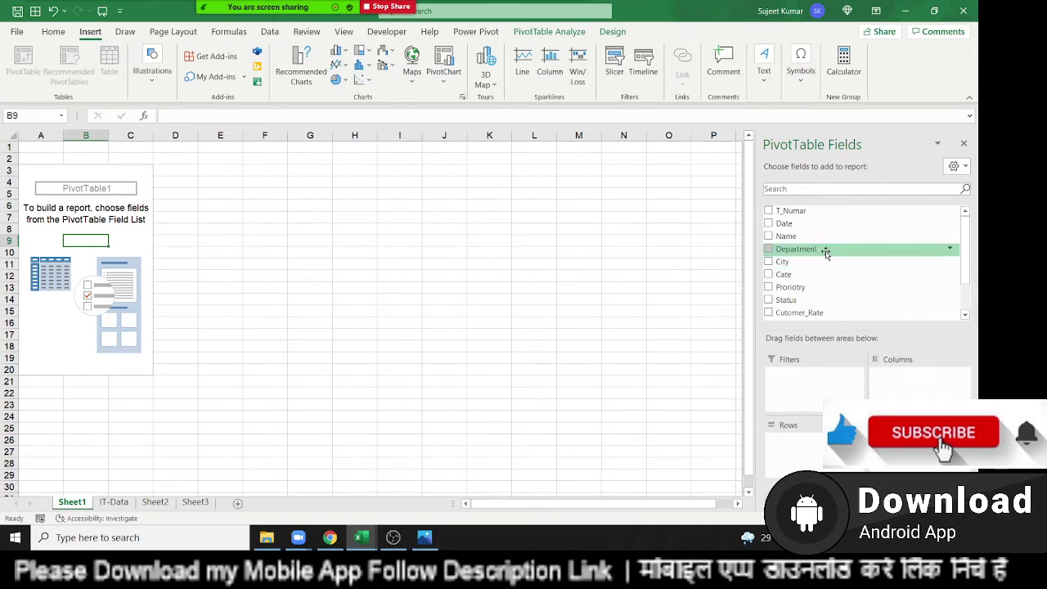
Add Department as the row field, listing Account through Sales, and compare with the raw Department column
drag(826, 254, 834, 300)
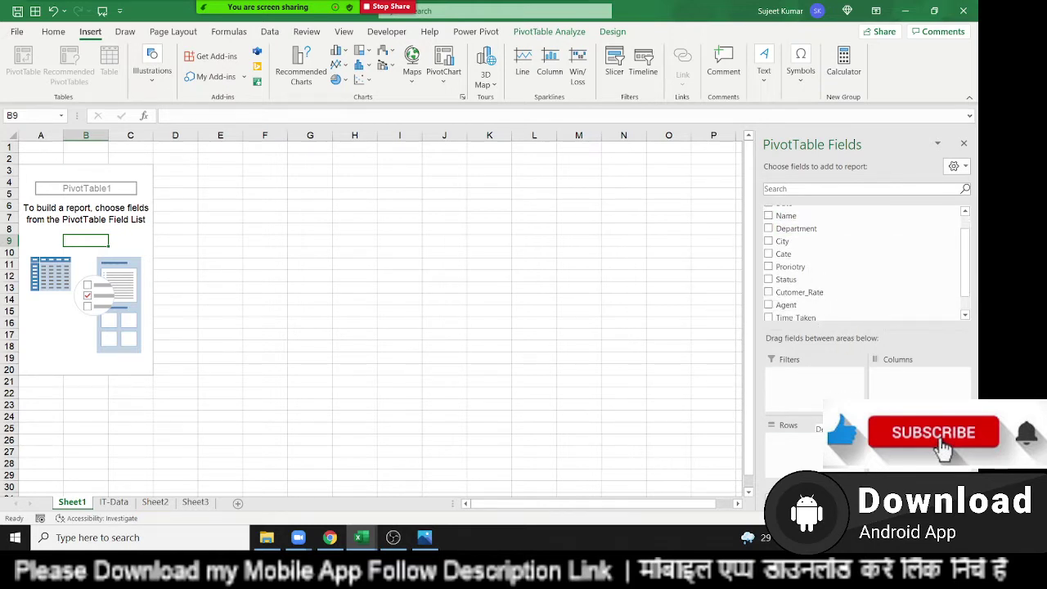
drag(834, 299, 789, 446)
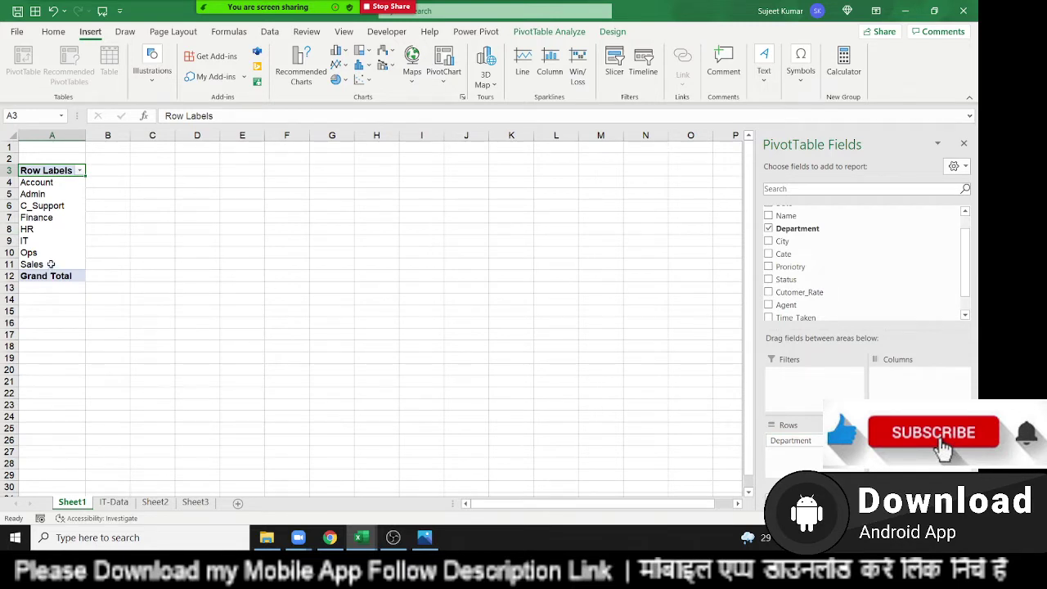
drag(50, 265, 57, 186)
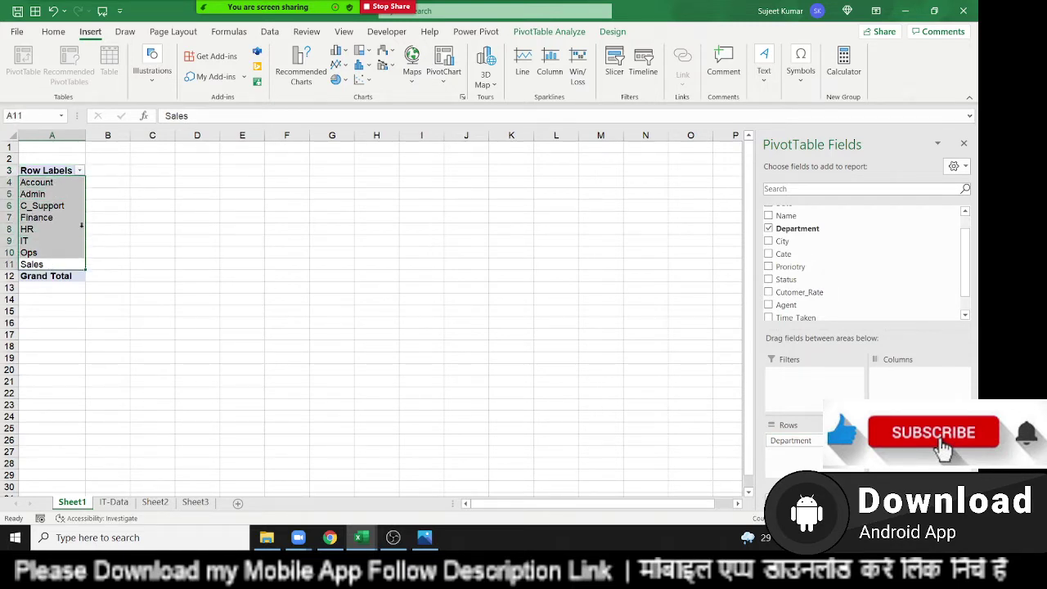
click(115, 503)
click(179, 171)
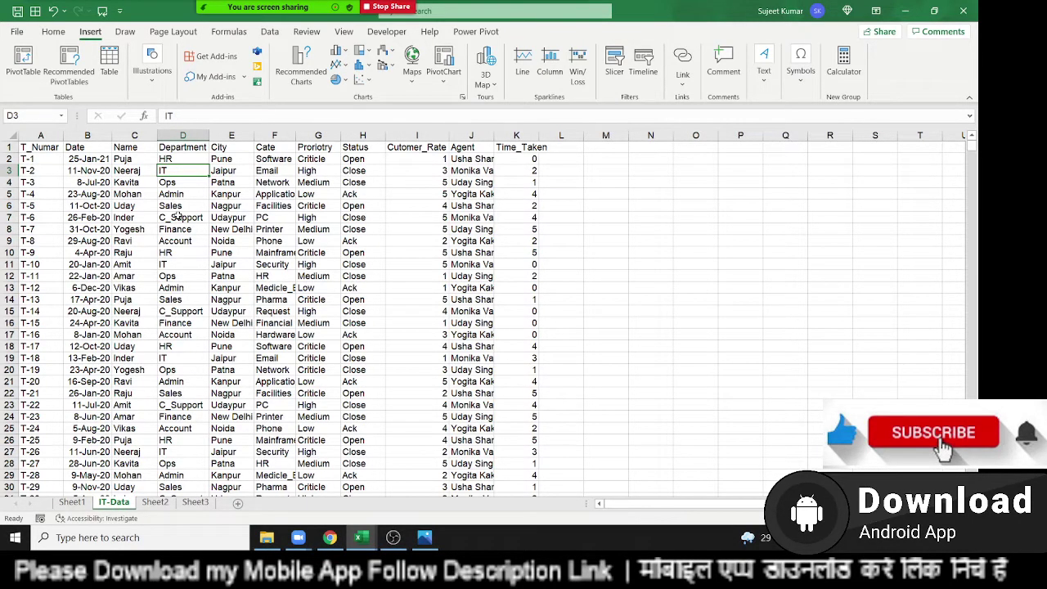
click(72, 501)
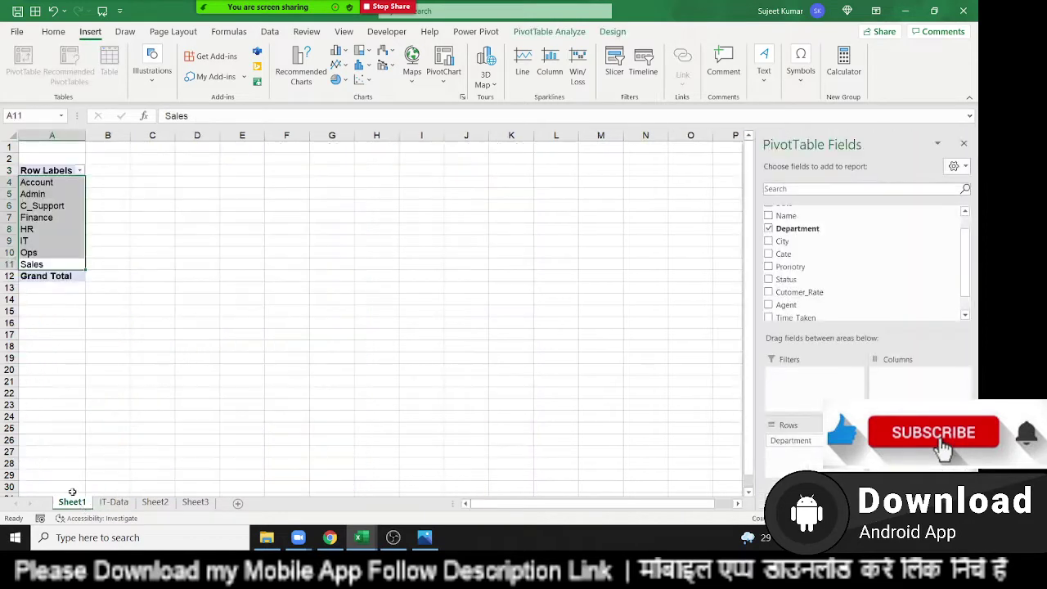
click(50, 230)
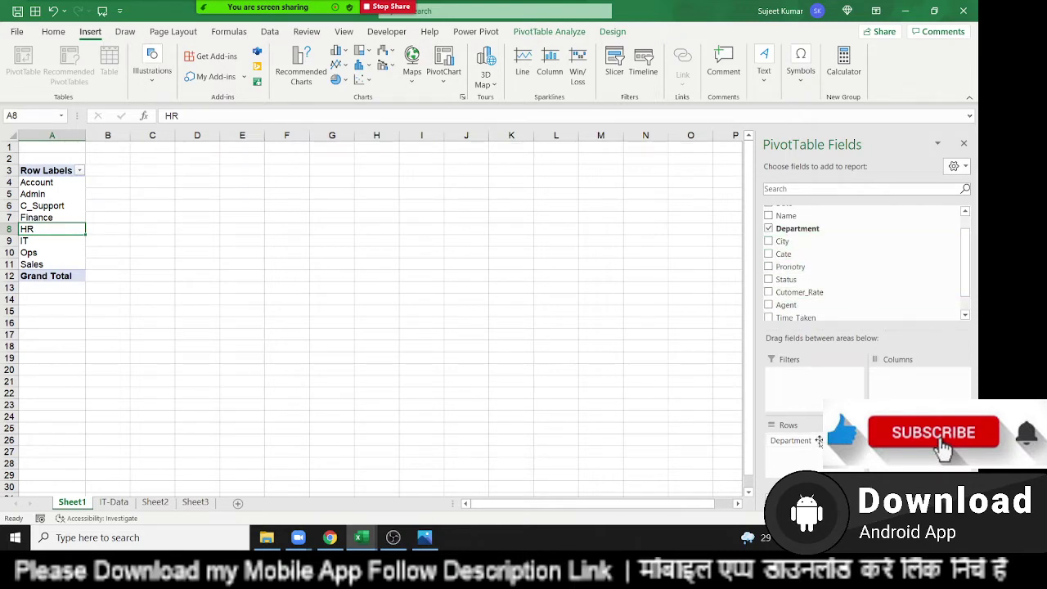
Try Department in Columns, move it back to Rows, and add Count of T_Numar totalling 5499
drag(79, 182, 79, 260)
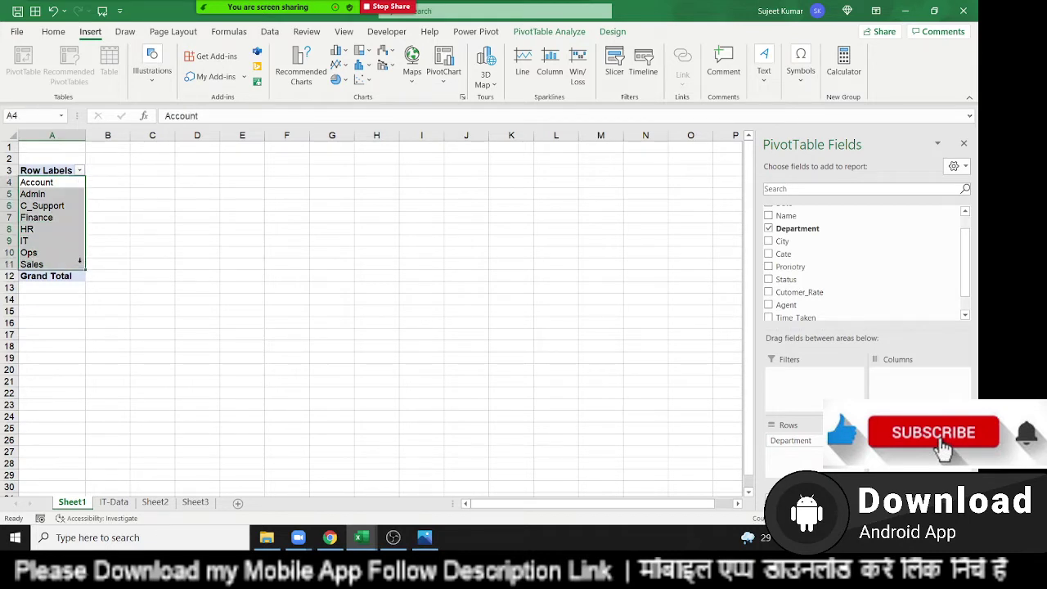
drag(790, 440, 924, 381)
click(148, 184)
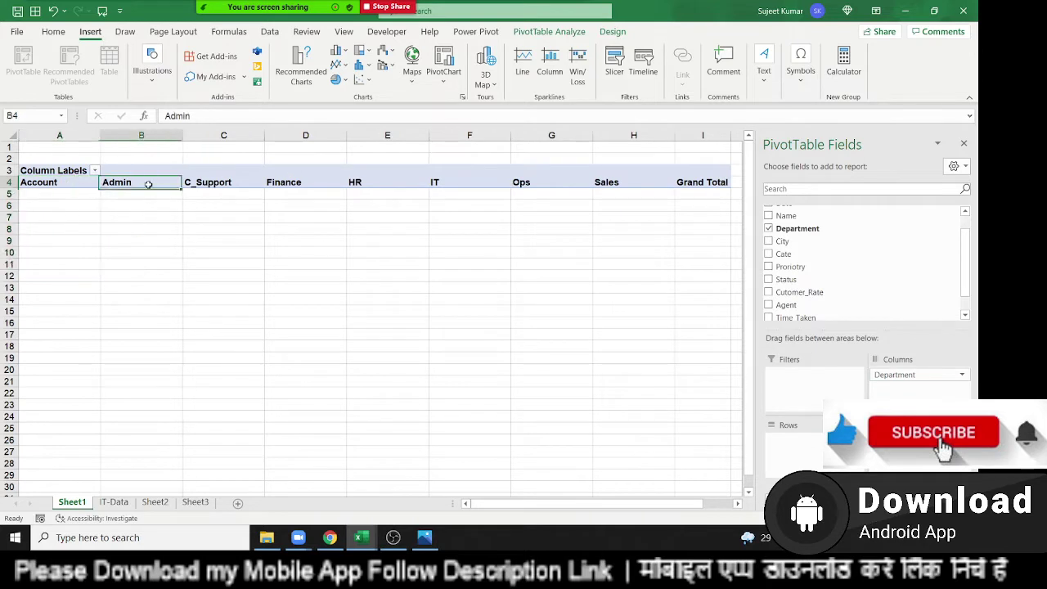
drag(148, 184, 616, 189)
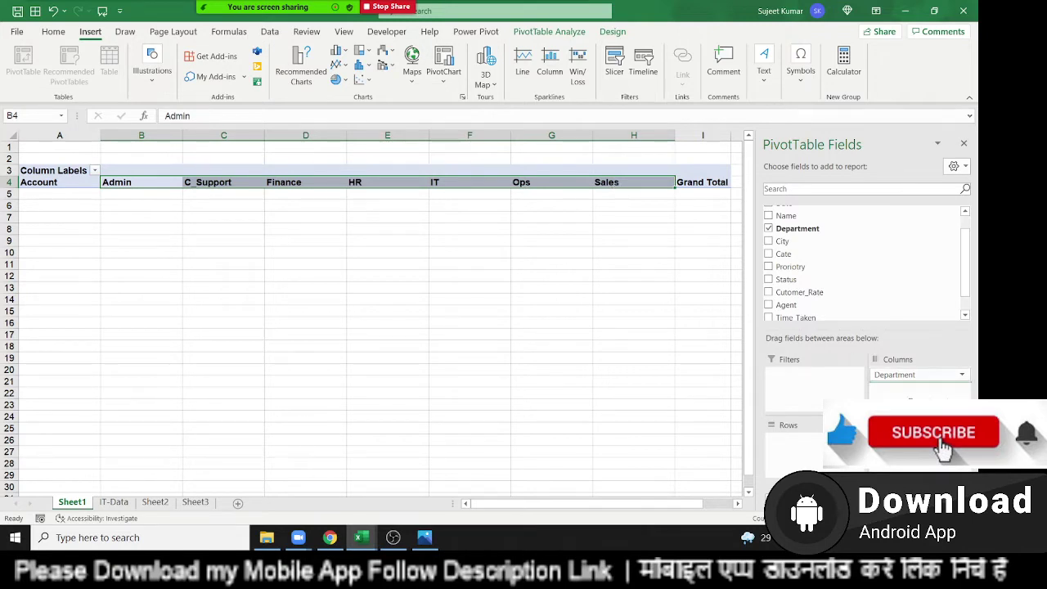
drag(900, 376, 795, 463)
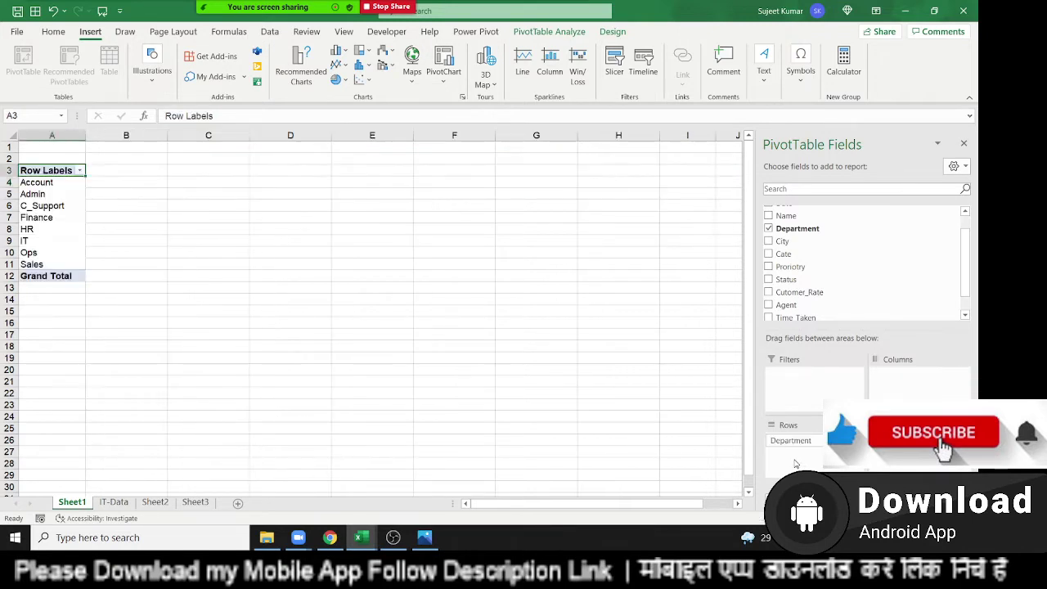
scroll(826, 287, up, 2)
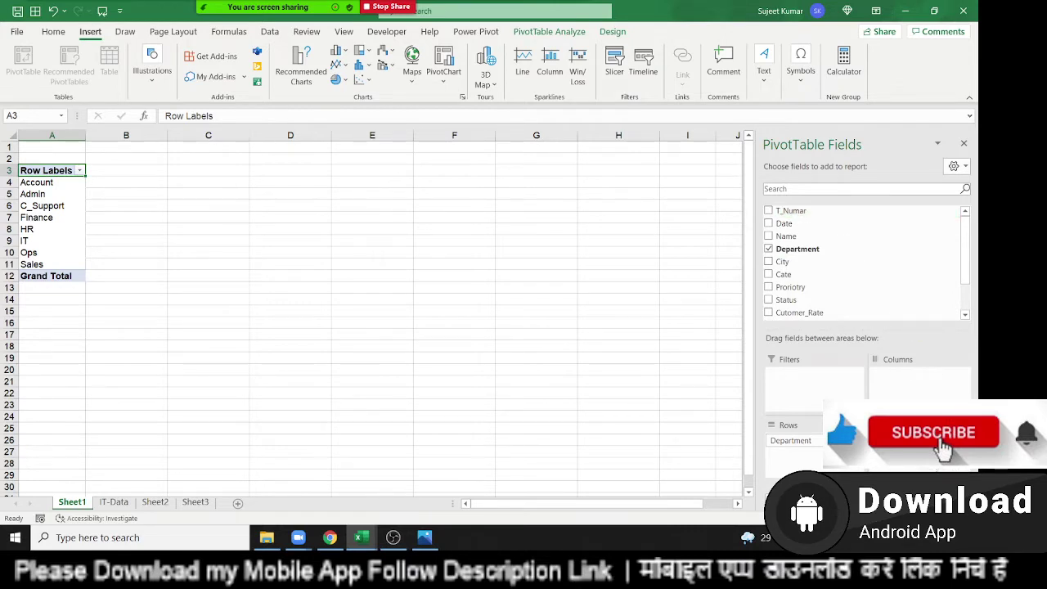
click(768, 210)
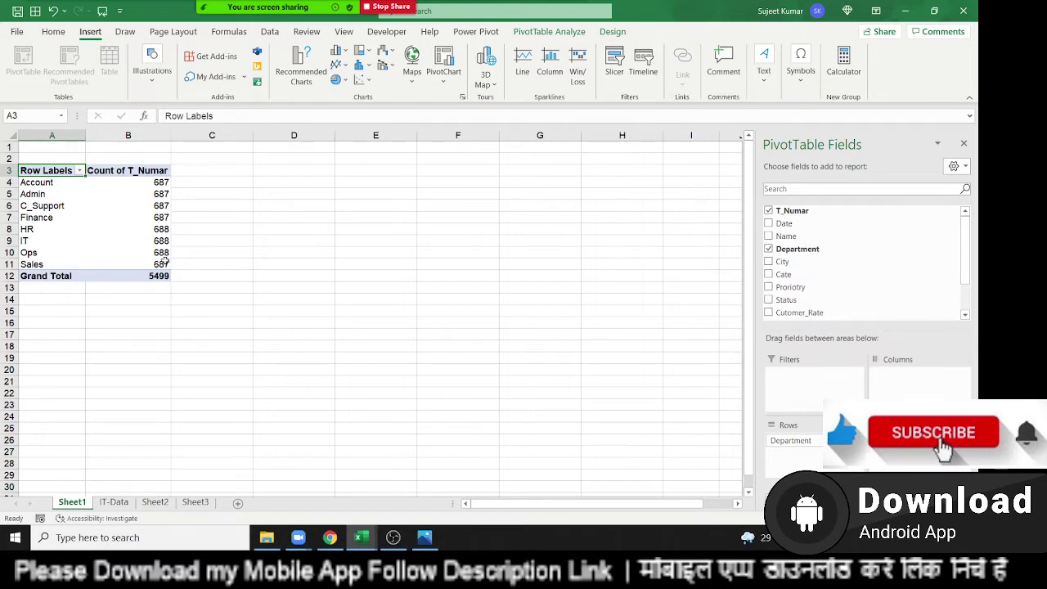
drag(165, 261, 147, 205)
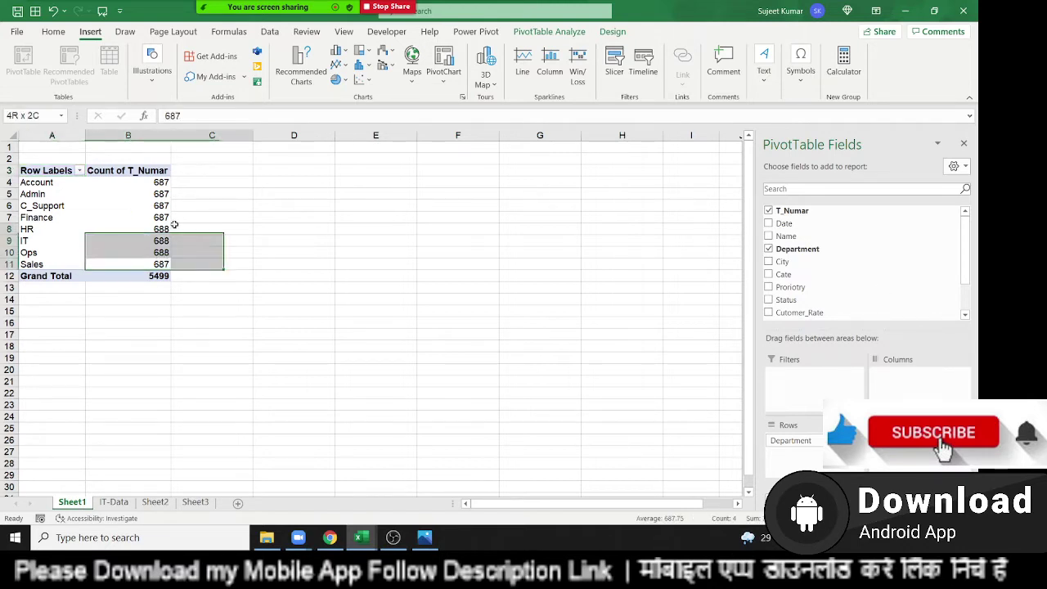
On IT-Data, copy D3:D5 (IT, Ops, Admin) and paste it into D13, D19 and D27
click(114, 502)
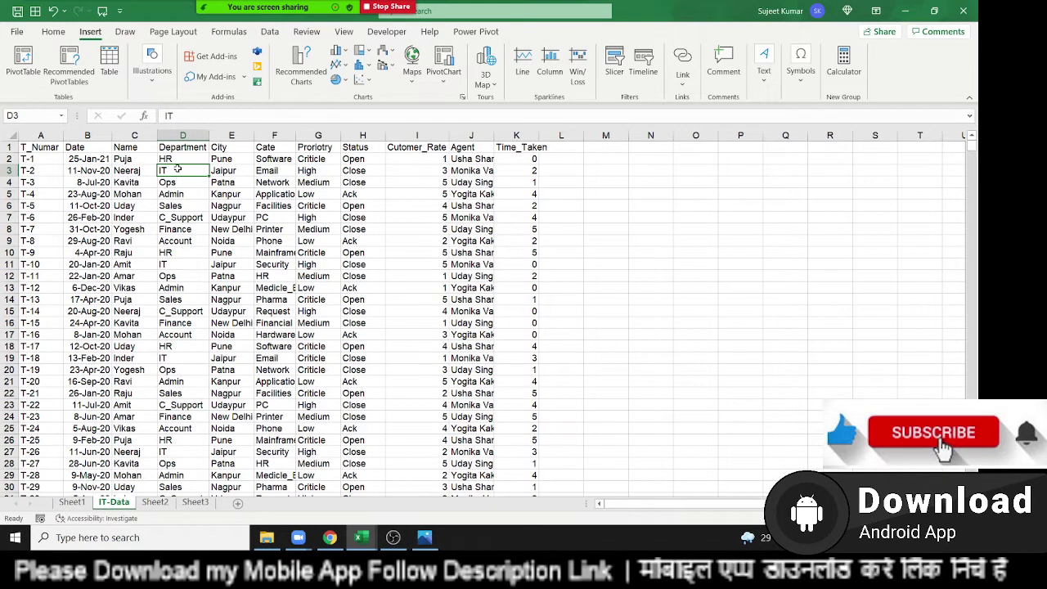
drag(177, 168, 194, 189)
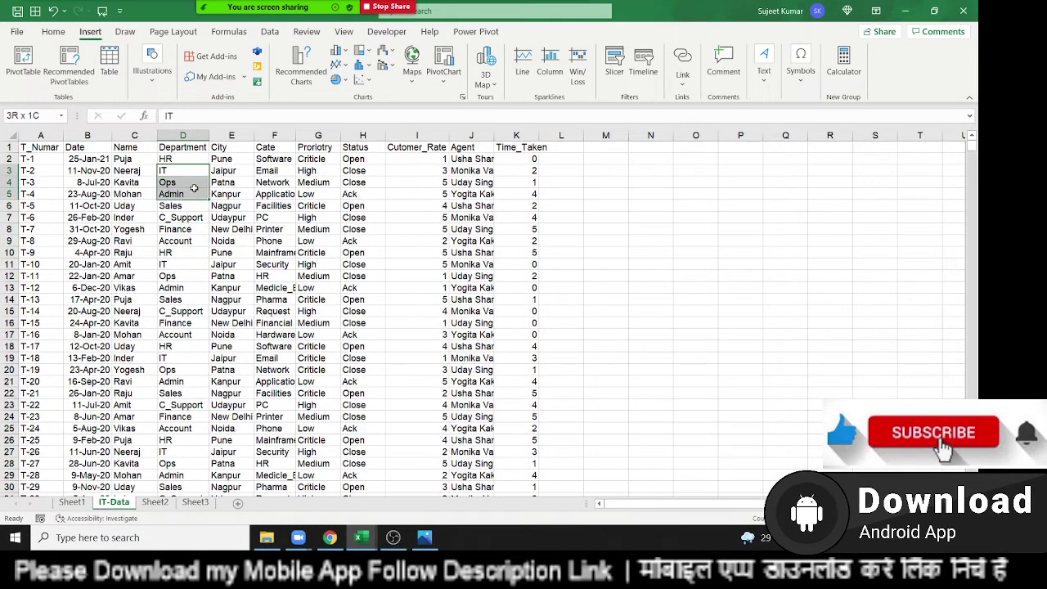
key(ctrl+c)
click(176, 288)
key(ctrl+v)
click(176, 358)
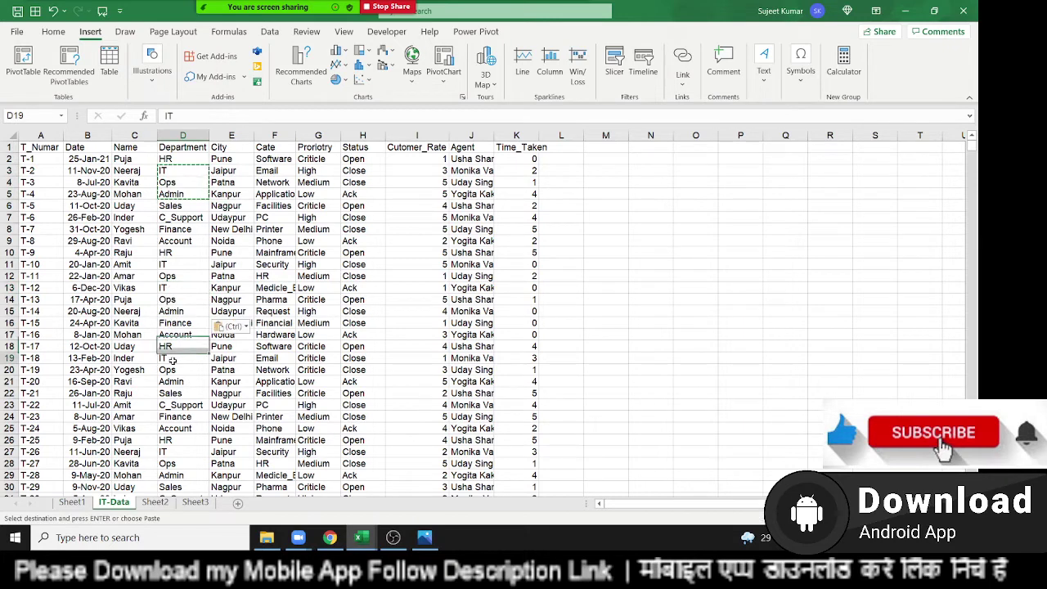
key(ctrl+v)
click(176, 463)
key(ctrl+v)
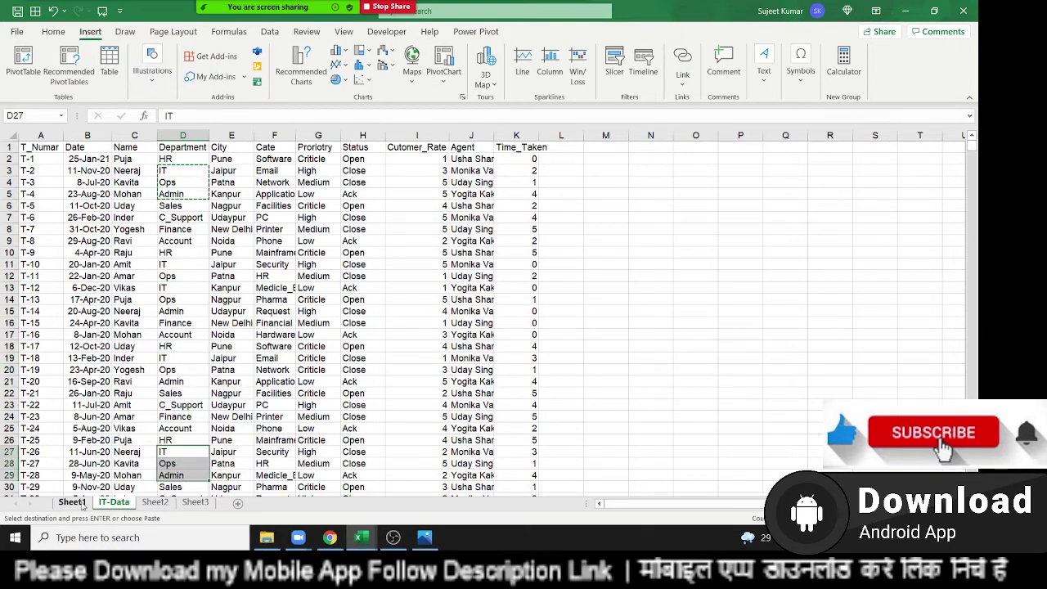
Refresh the Sheet1 PivotTable so IT shows 689 and Sales 686
click(71, 502)
click(79, 241)
right_click(80, 240)
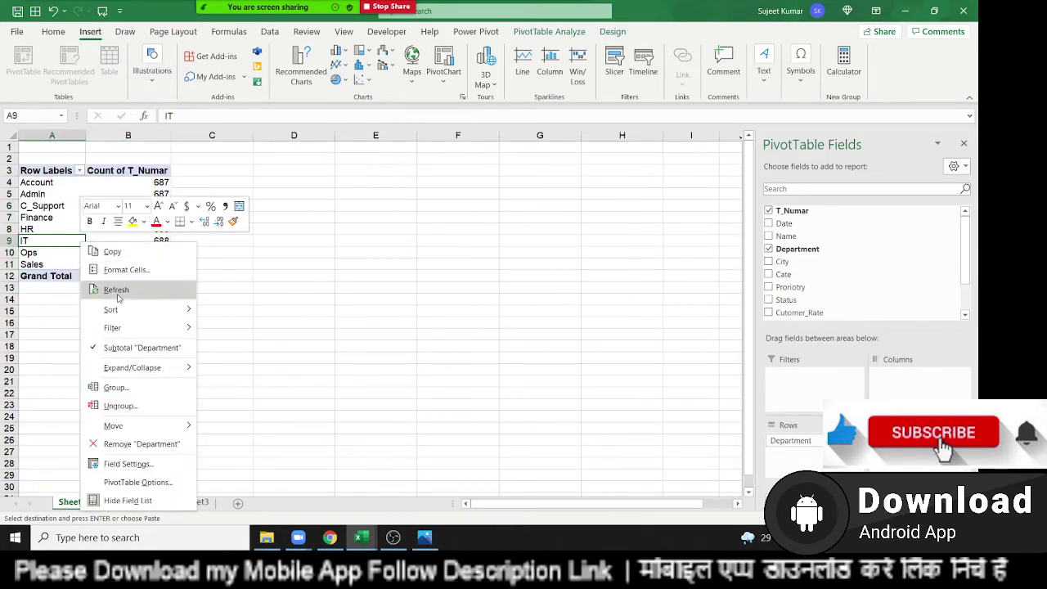
click(117, 294)
click(162, 209)
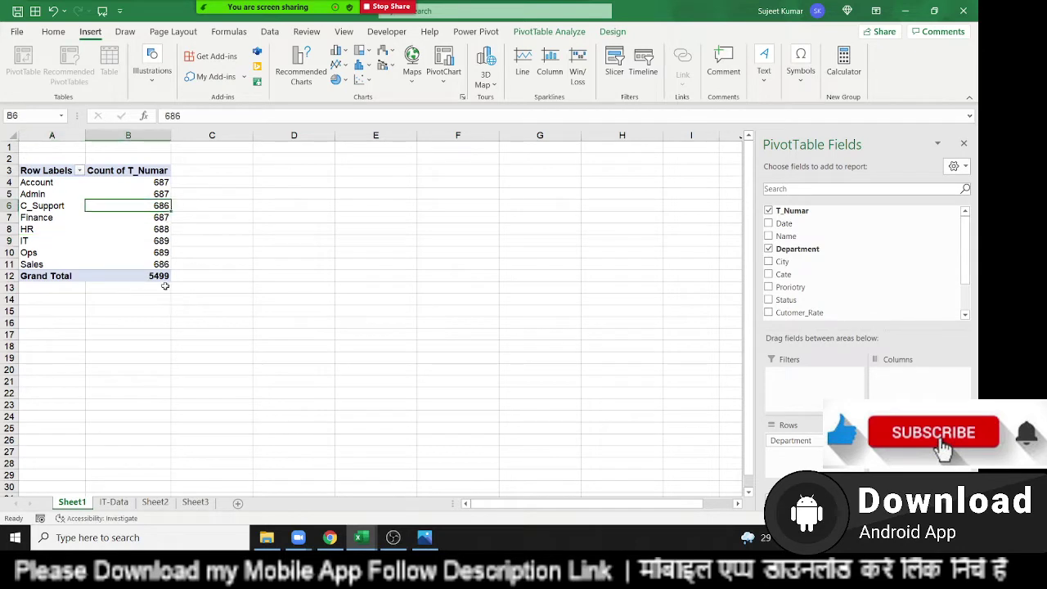
click(163, 217)
mouse_move(128, 218)
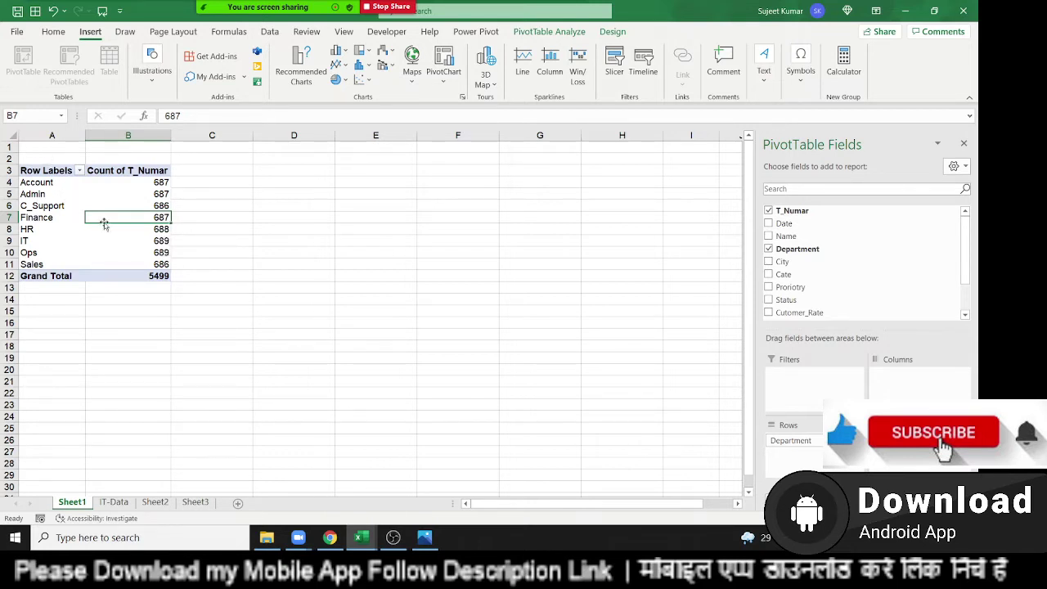
click(43, 172)
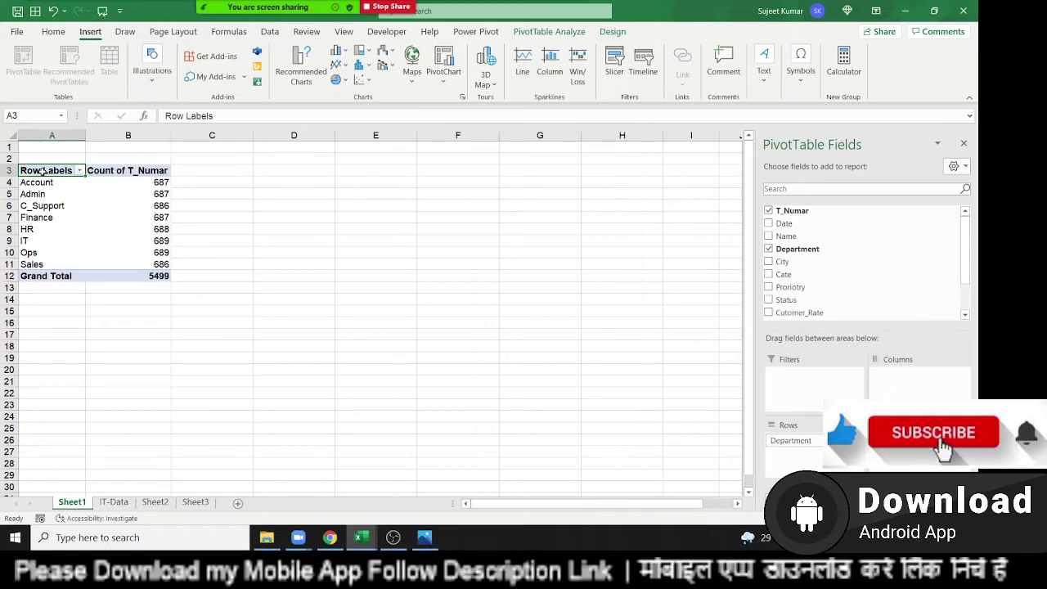
Rename the pivot headers to 'Department' in A3 and 'Total Ticket' in B3
text(Depar)
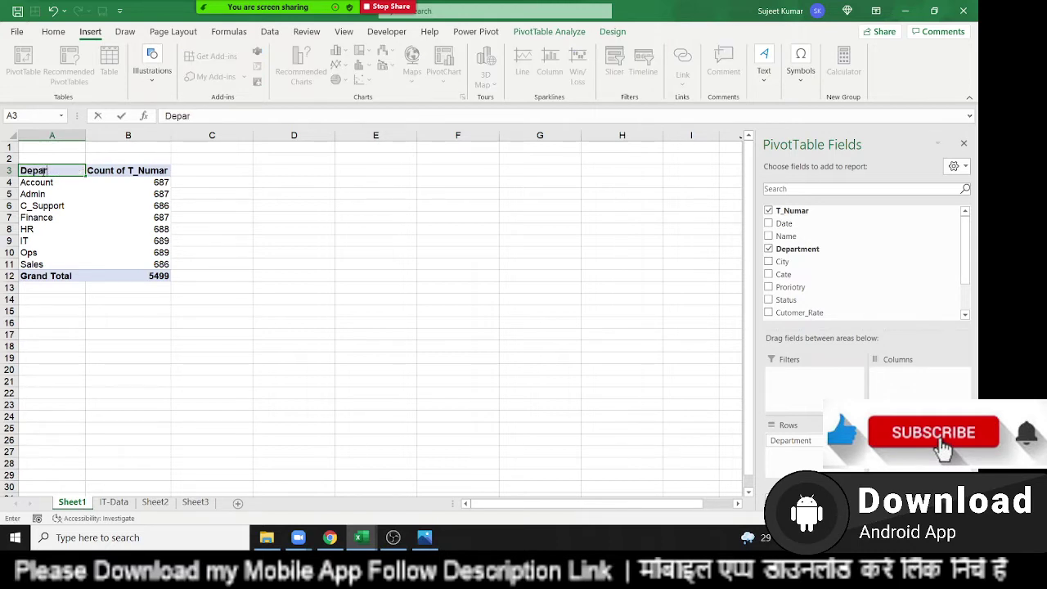
text(tment)
key(Return)
key(Up)
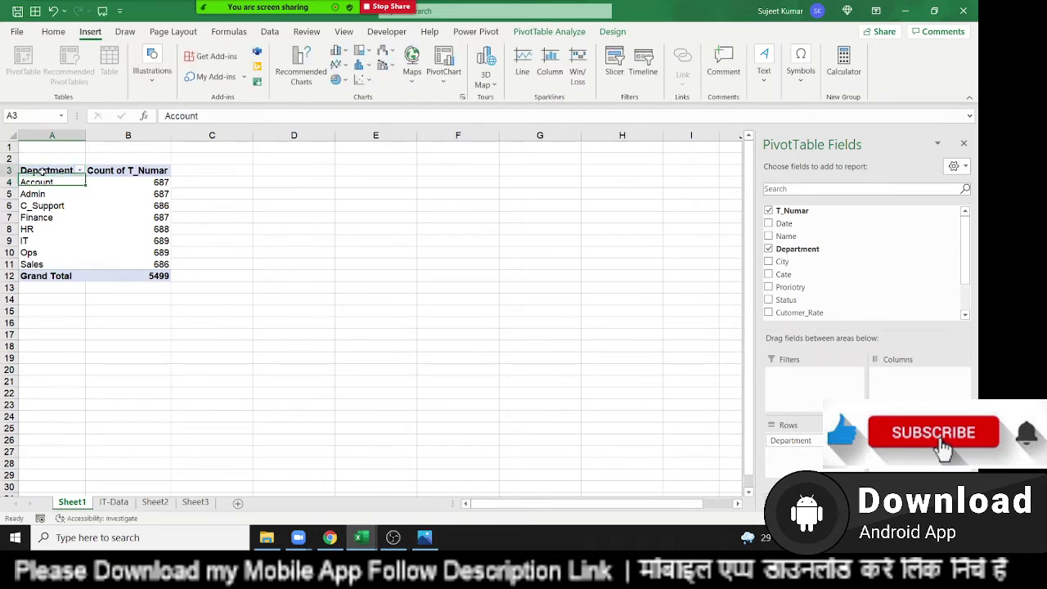
key(Right)
text(Tot)
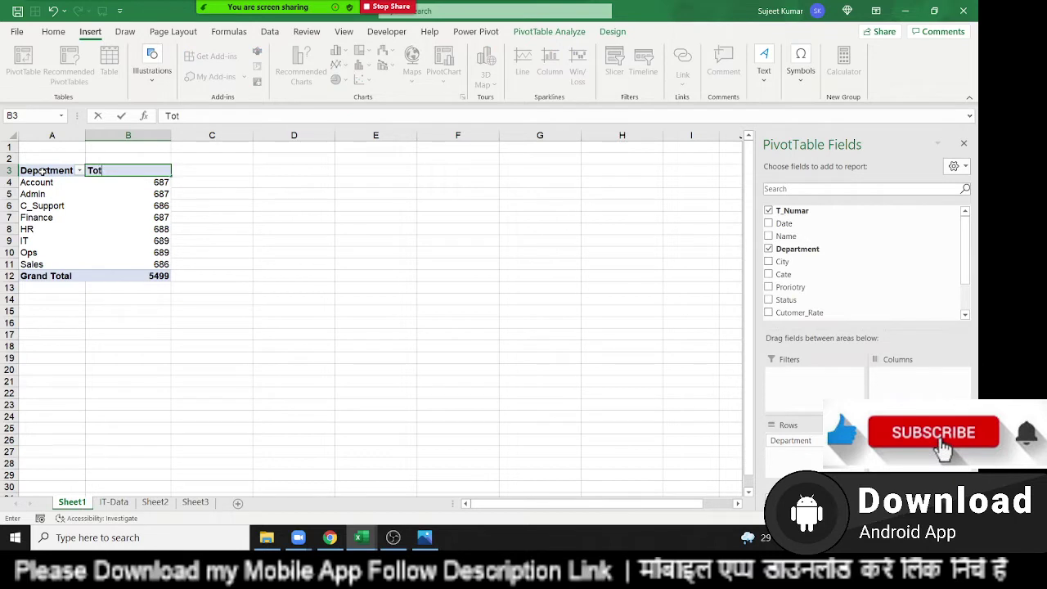
text(al Ti)
text(cket)
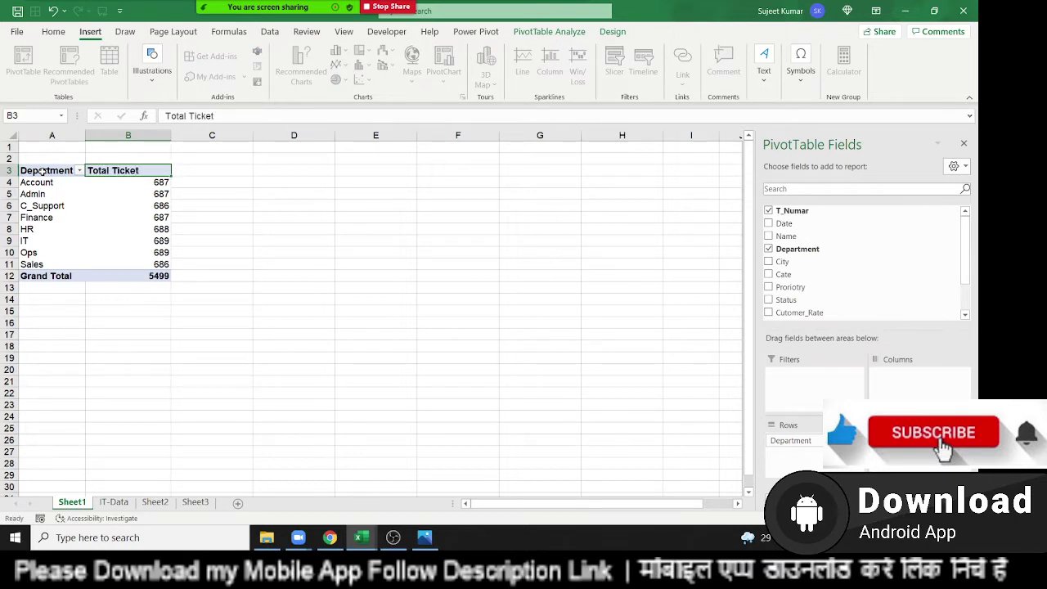
key(Return)
Attempt to delete the HR count in B8 and dismiss the can't-change-PivotTable warning
key(Left)
key(shift+Down)
key(shift+Down)
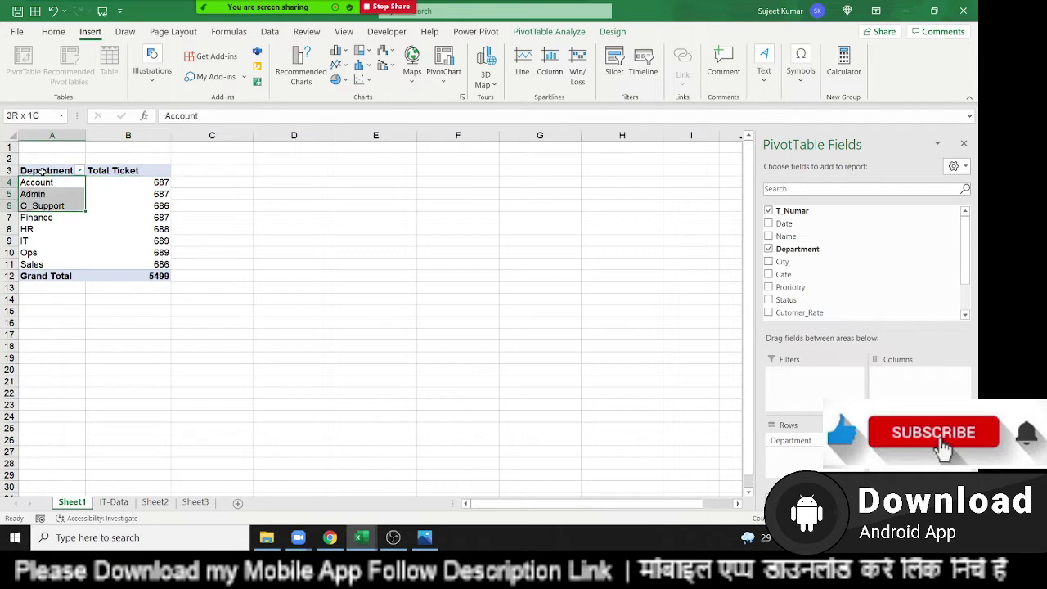
key(shift+Down)
key(shift+Down)
key(shift+Down)
key(Right)
key(Right)
key(Down)
key(Left)
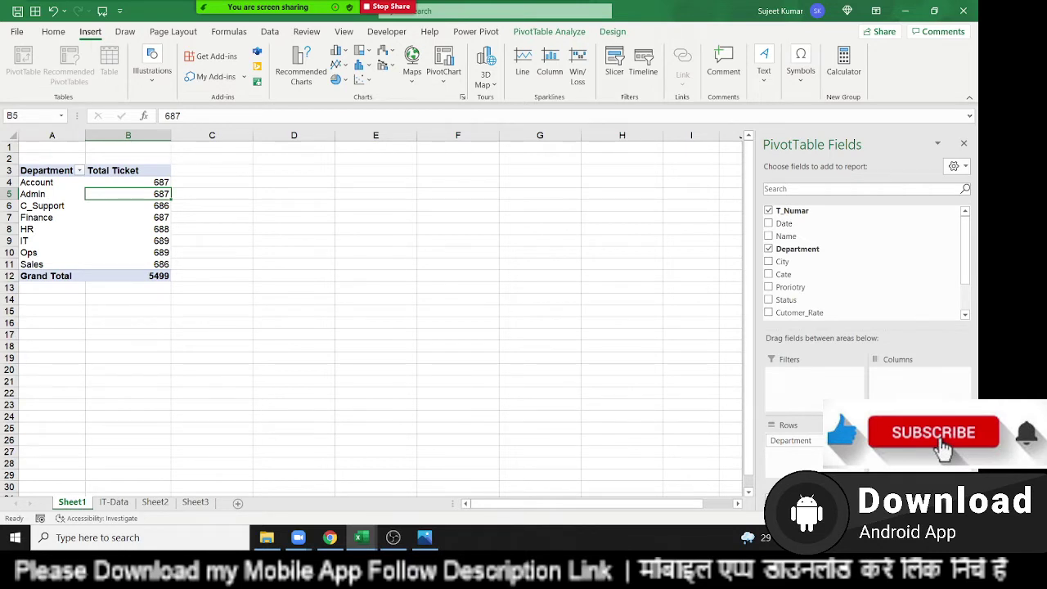
click(157, 232)
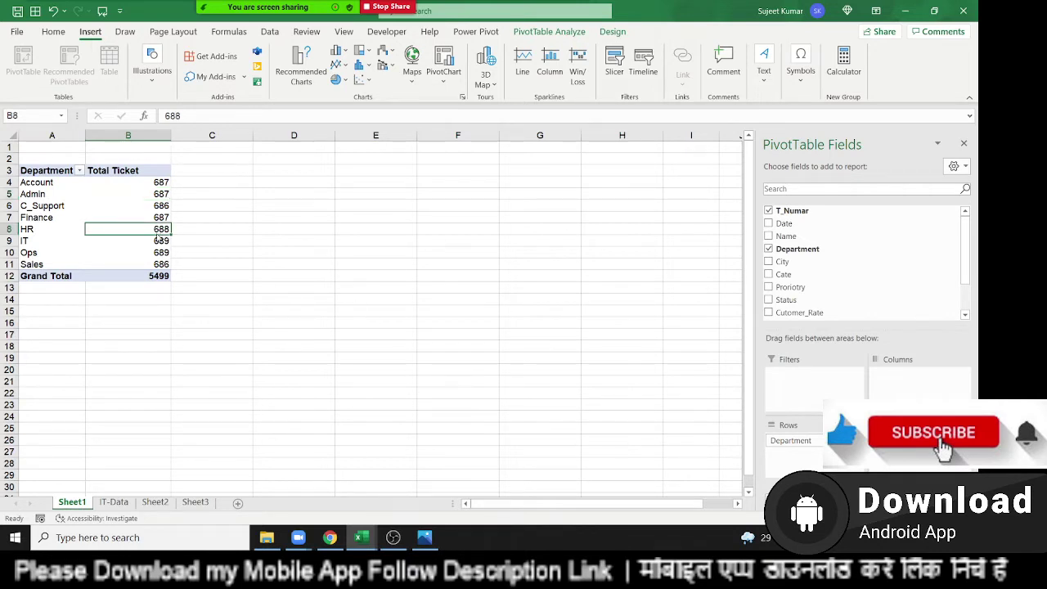
key(Delete)
key(Return)
Glance at IT-Data, return to the Sheet1 PivotTable, and show the Home formatting commands
click(116, 502)
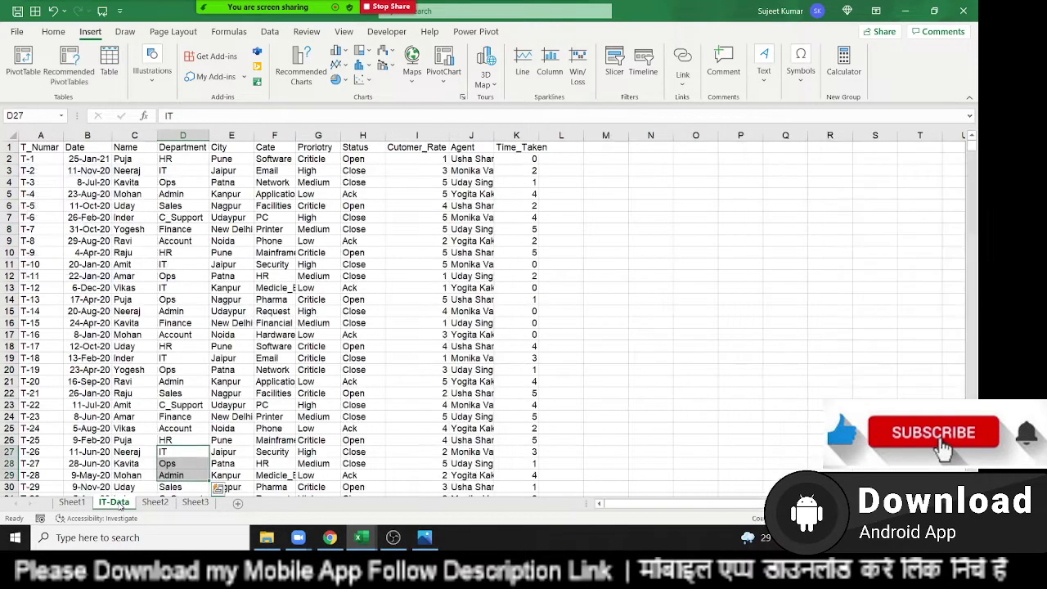
click(72, 502)
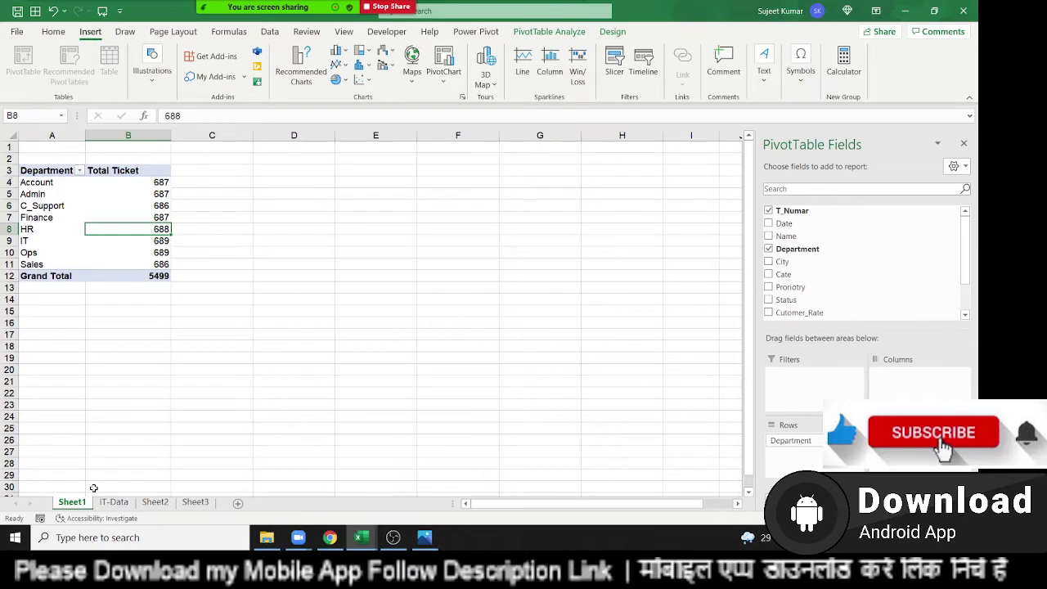
click(54, 31)
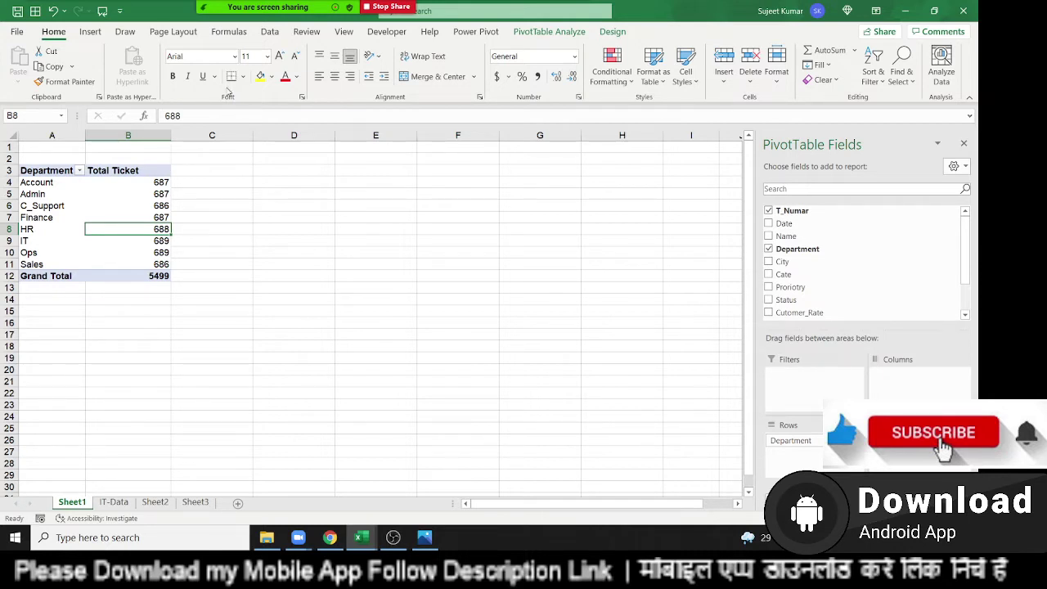
mouse_move(45, 171)
mouse_down()
mouse_move(136, 245)
mouse_move(141, 272)
mouse_up()
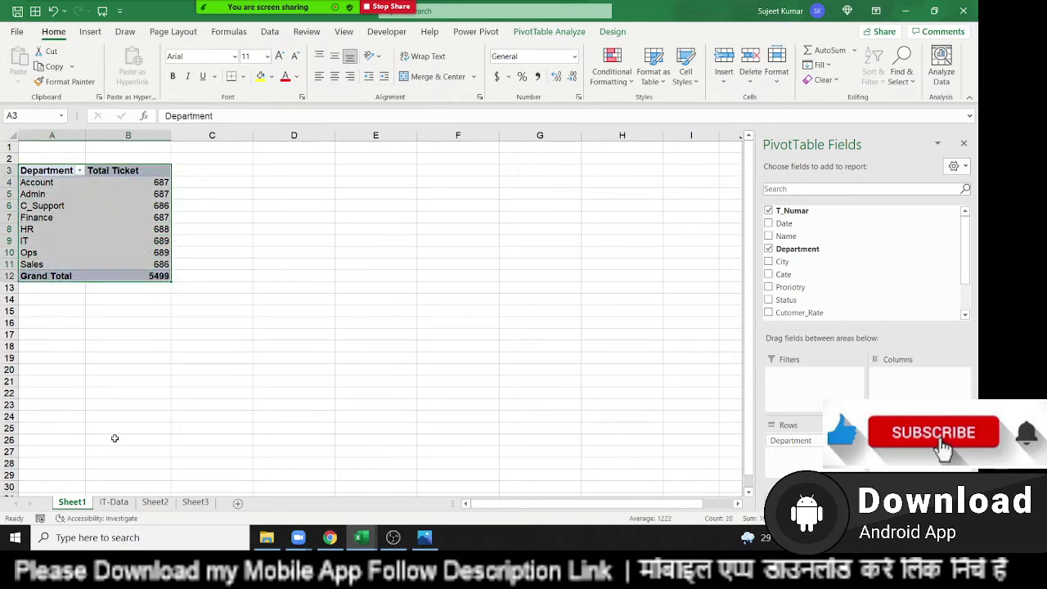
click(113, 502)
click(72, 502)
drag(30, 289, 32, 381)
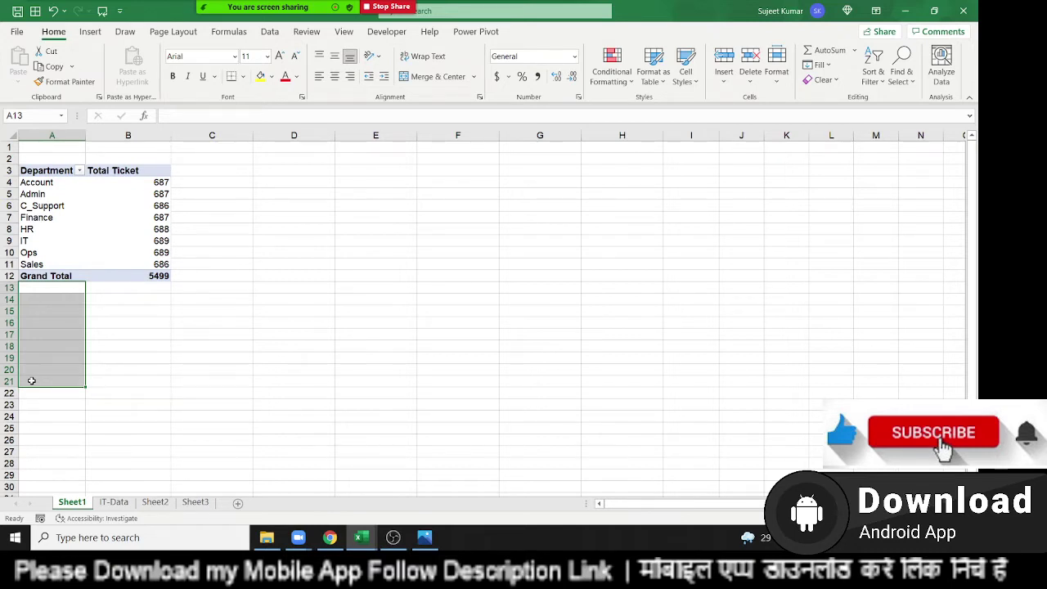
click(71, 236)
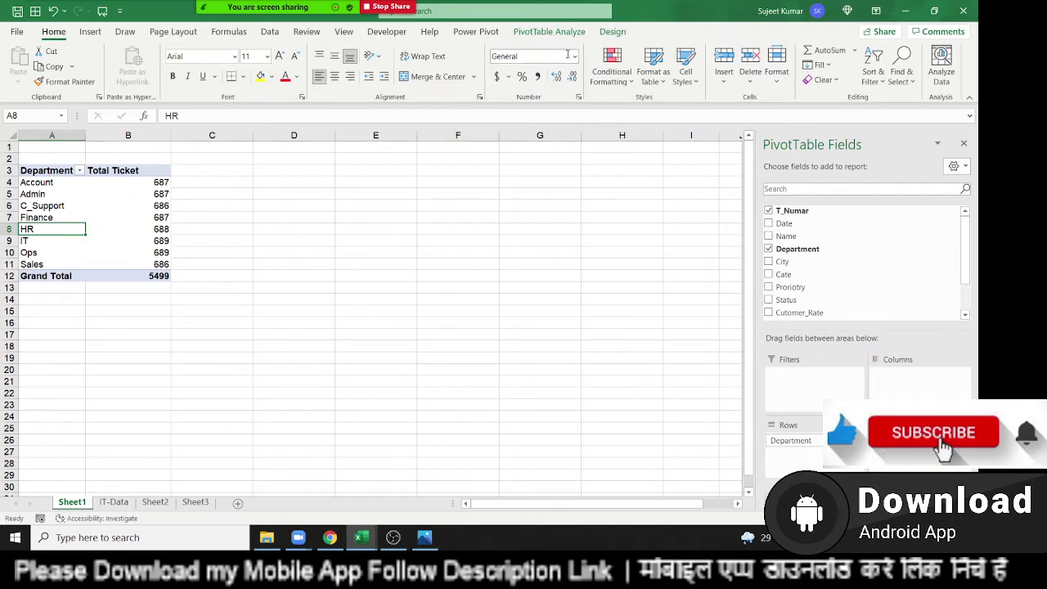
Apply the dark grey style from the PivotTable Styles gallery's Dark section
click(612, 33)
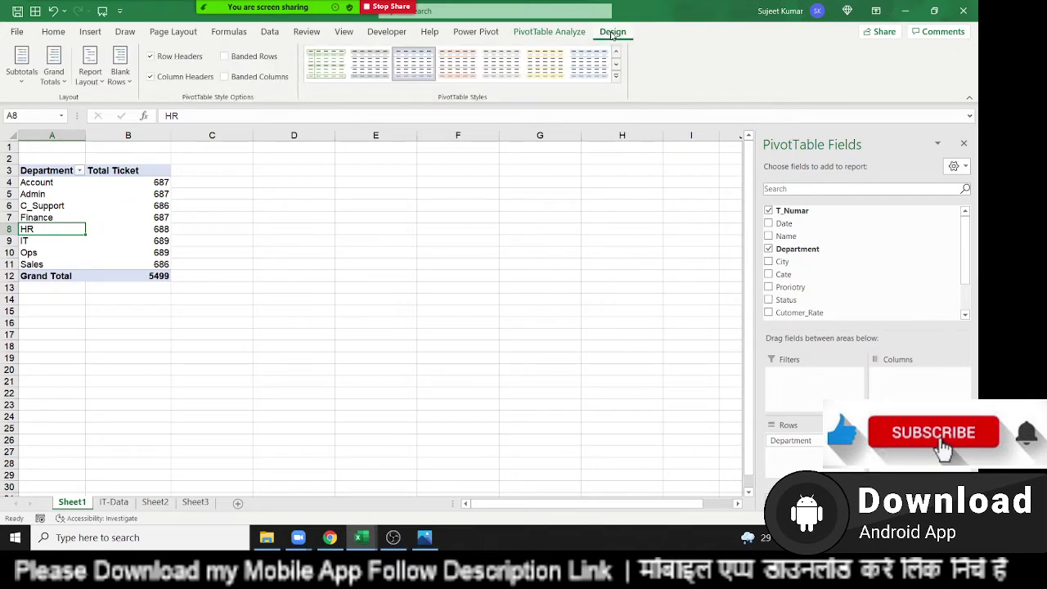
click(616, 76)
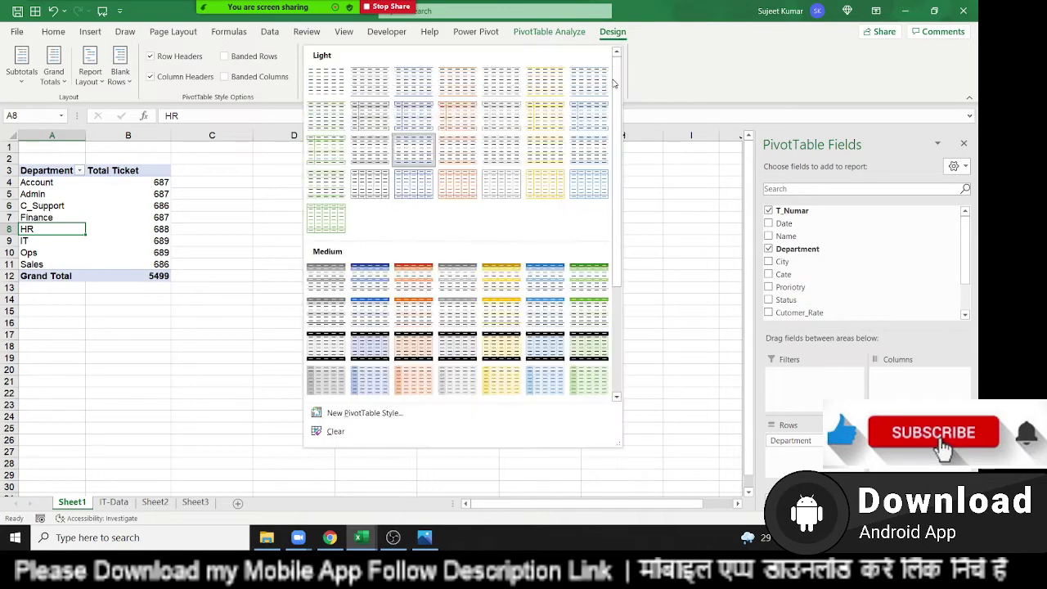
scroll(577, 117, down, 3)
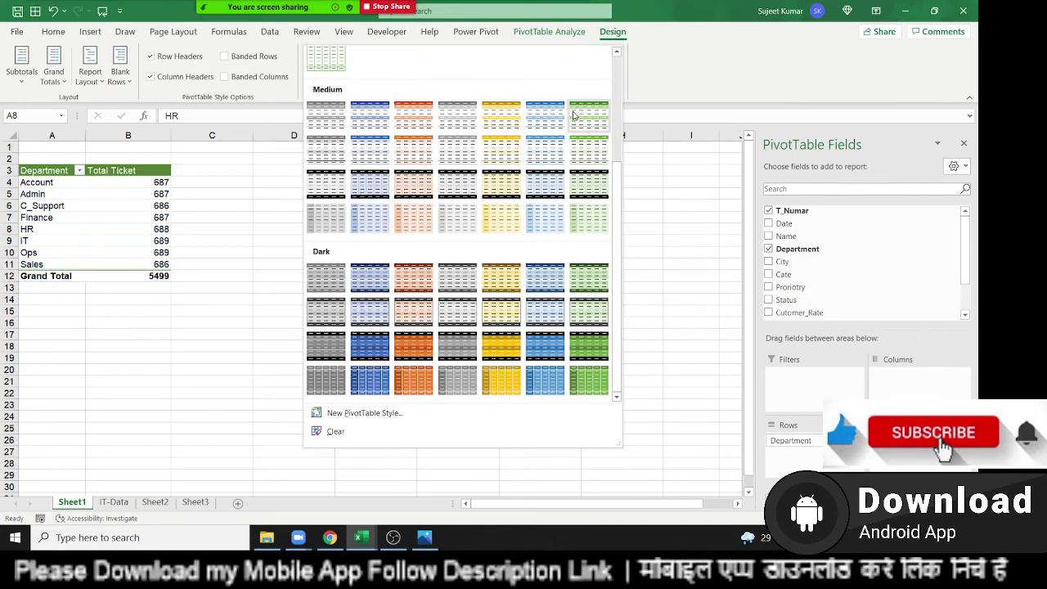
scroll(506, 182, up, 3)
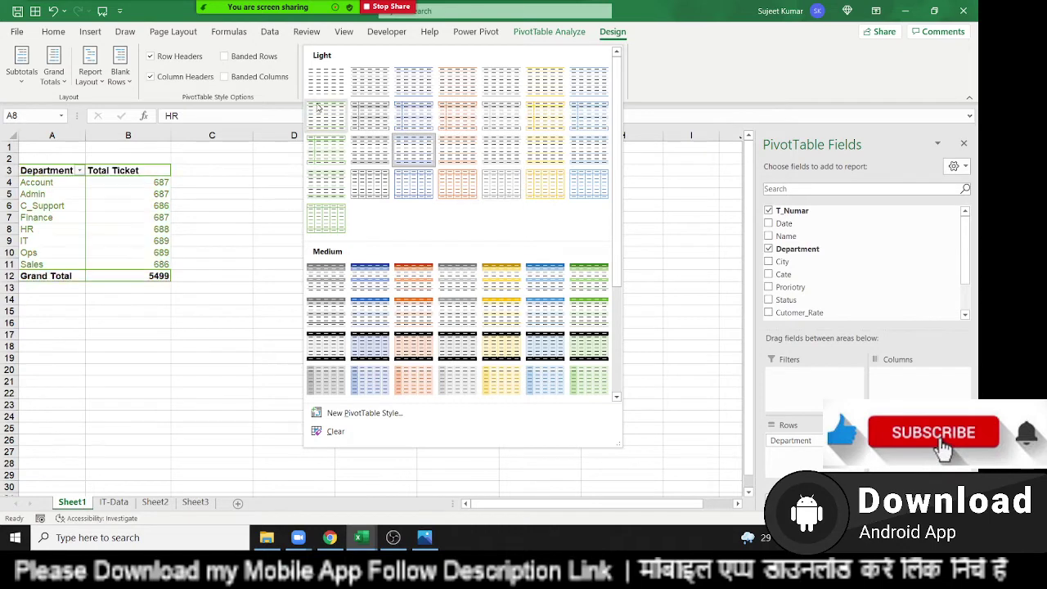
scroll(384, 237, down, 3)
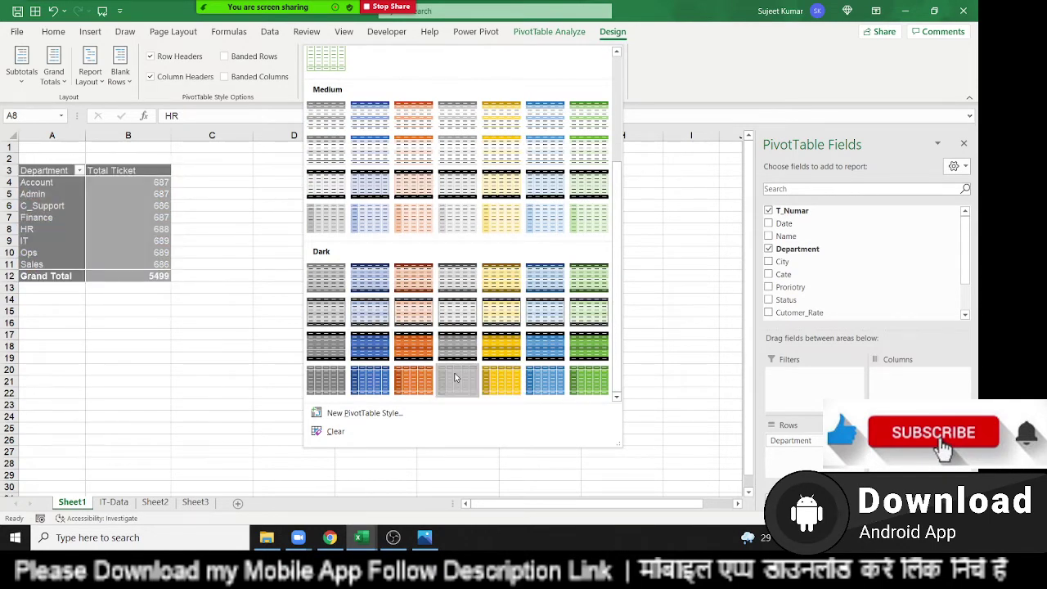
click(456, 378)
click(154, 222)
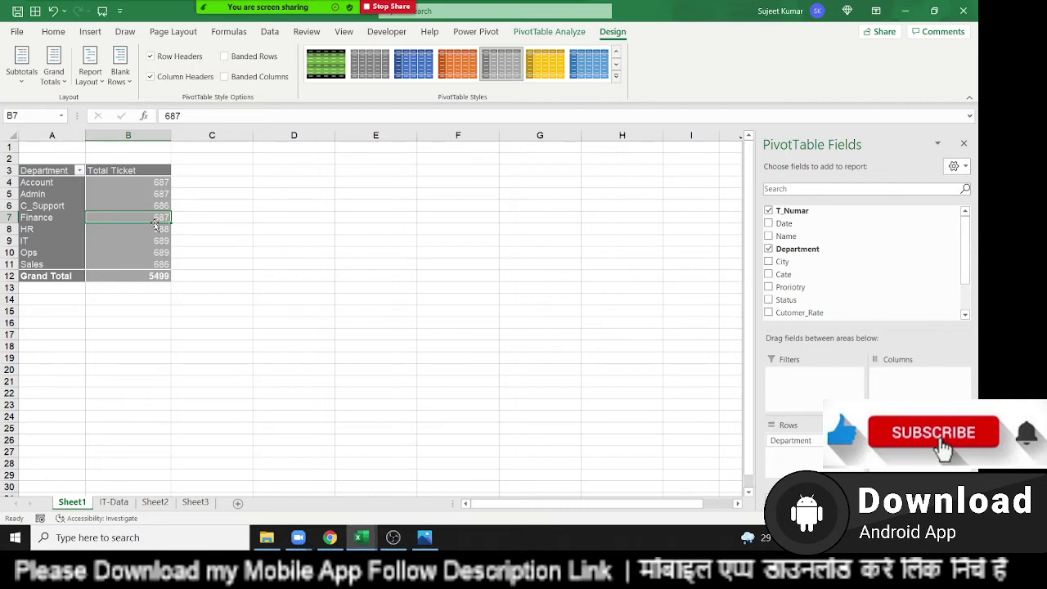
click(536, 38)
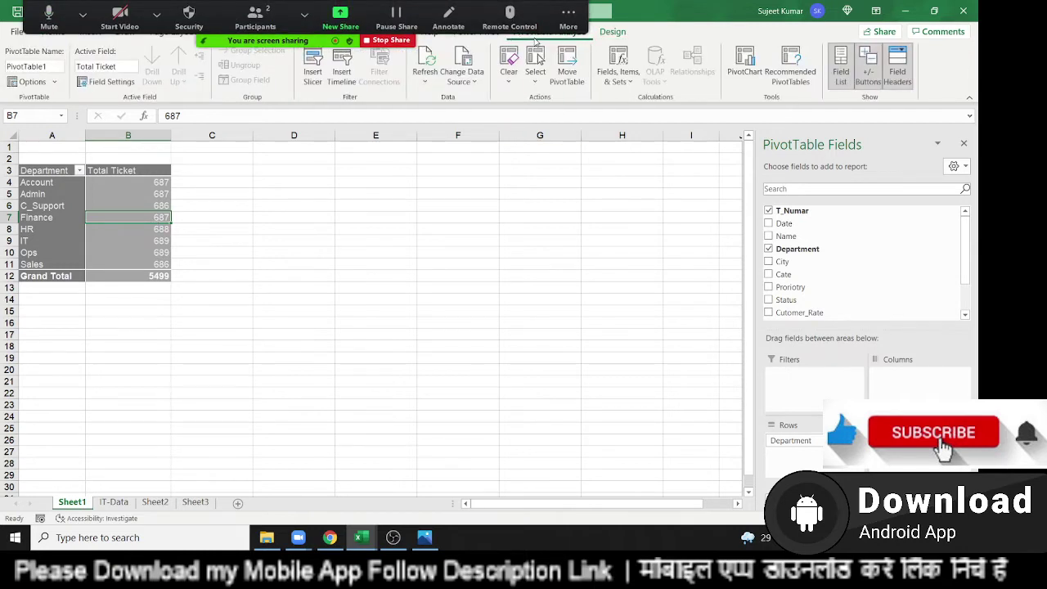
click(750, 76)
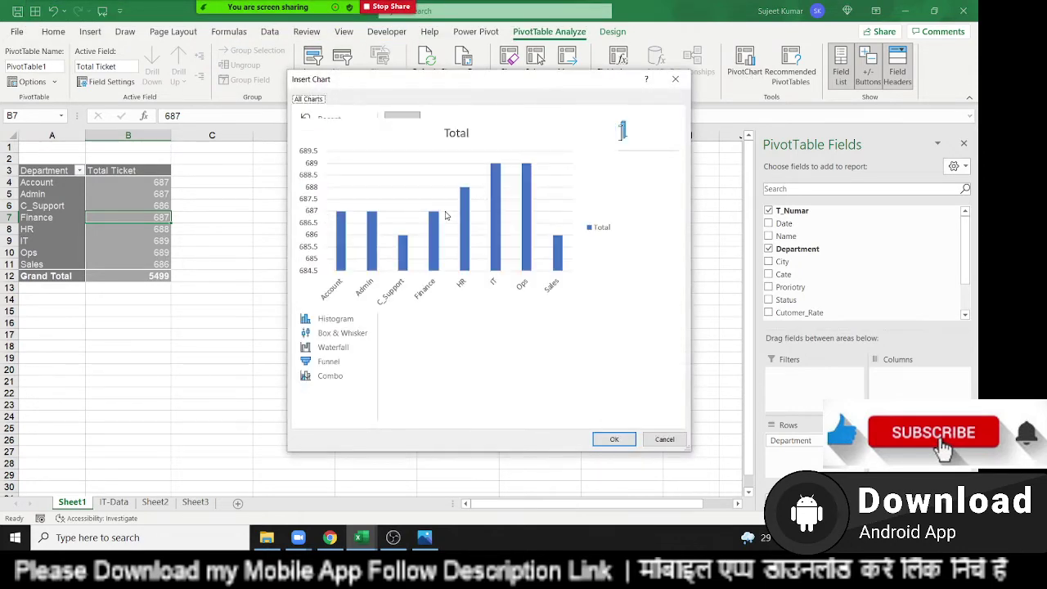
key(Escape)
click(91, 33)
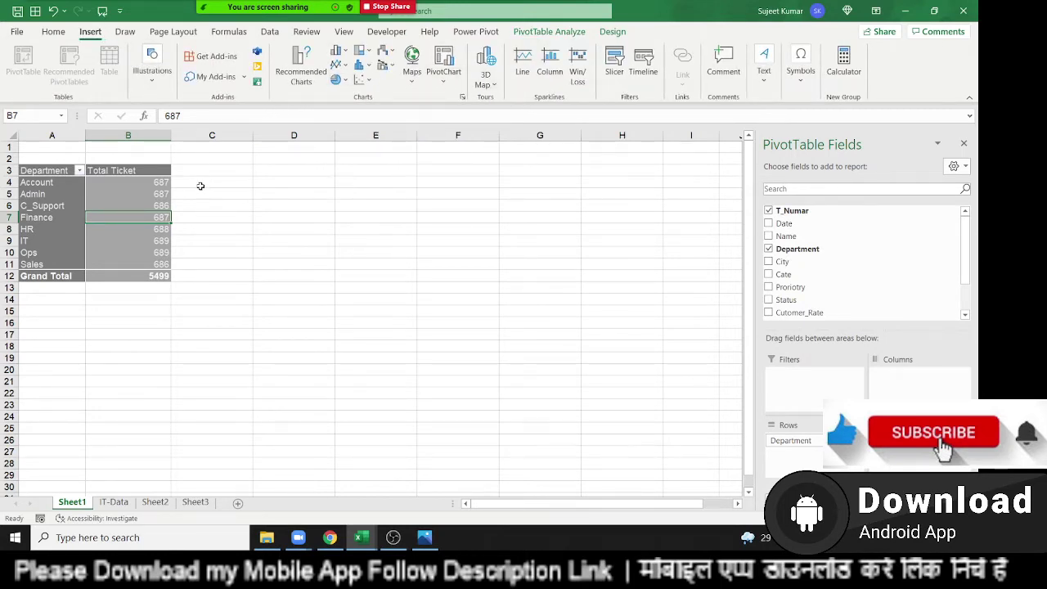
click(546, 32)
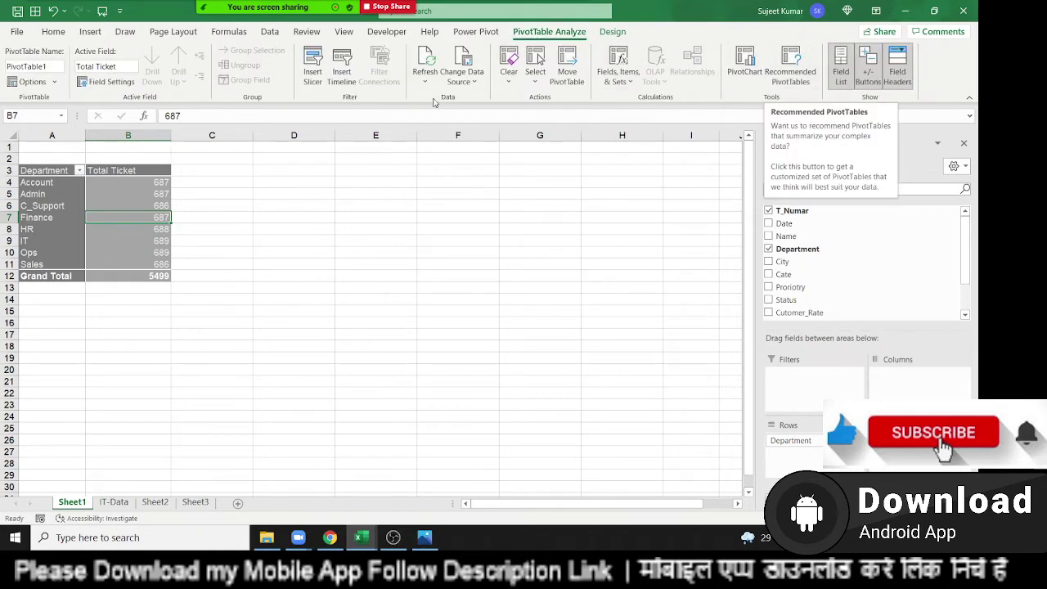
Insert a line PivotChart, move and enlarge it beside the table, and drop Department from Rows
click(92, 33)
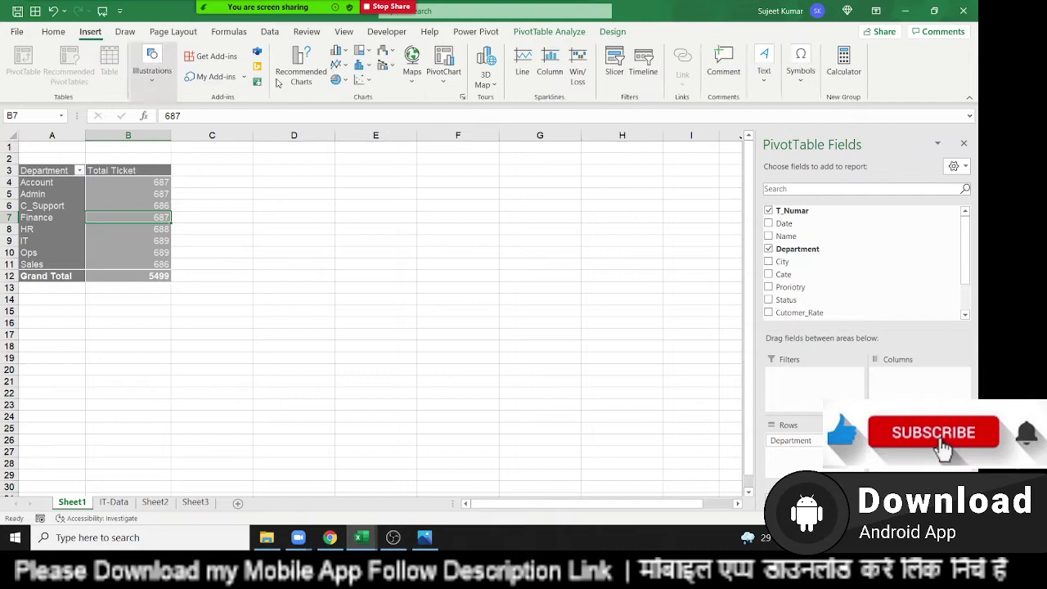
click(340, 61)
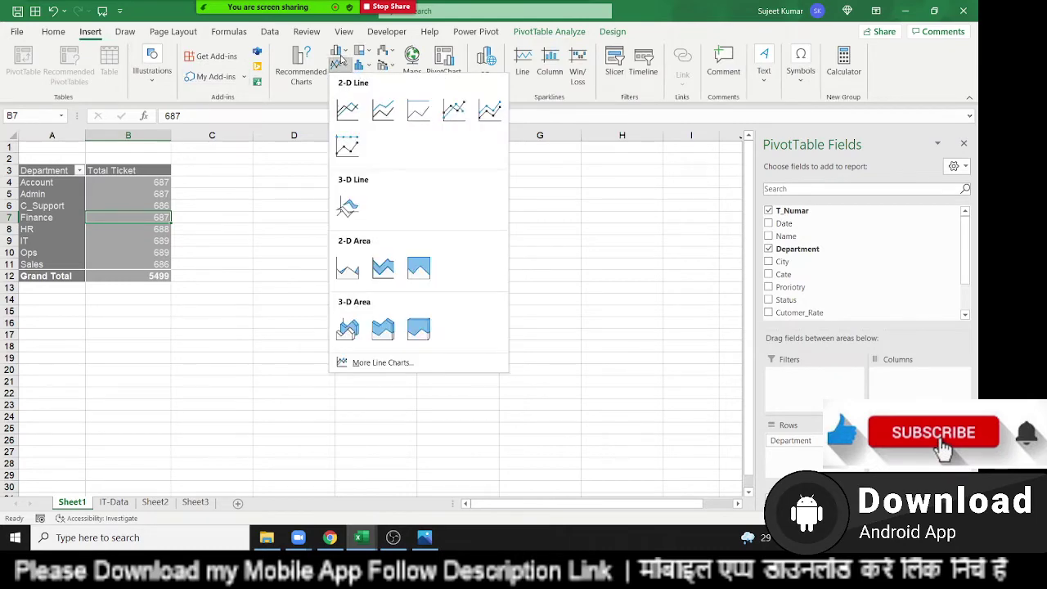
click(347, 110)
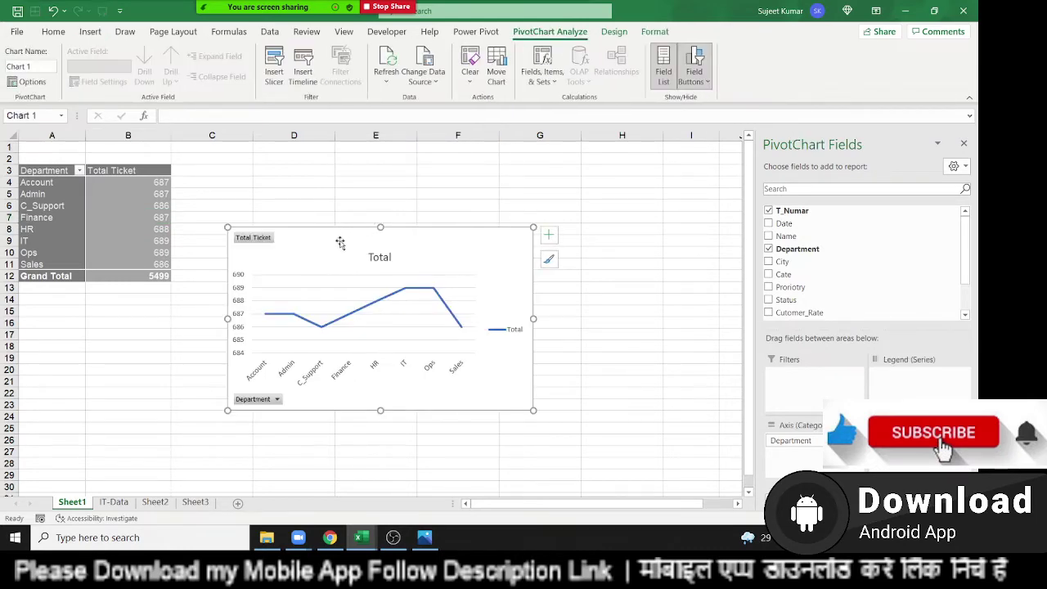
drag(339, 236, 309, 168)
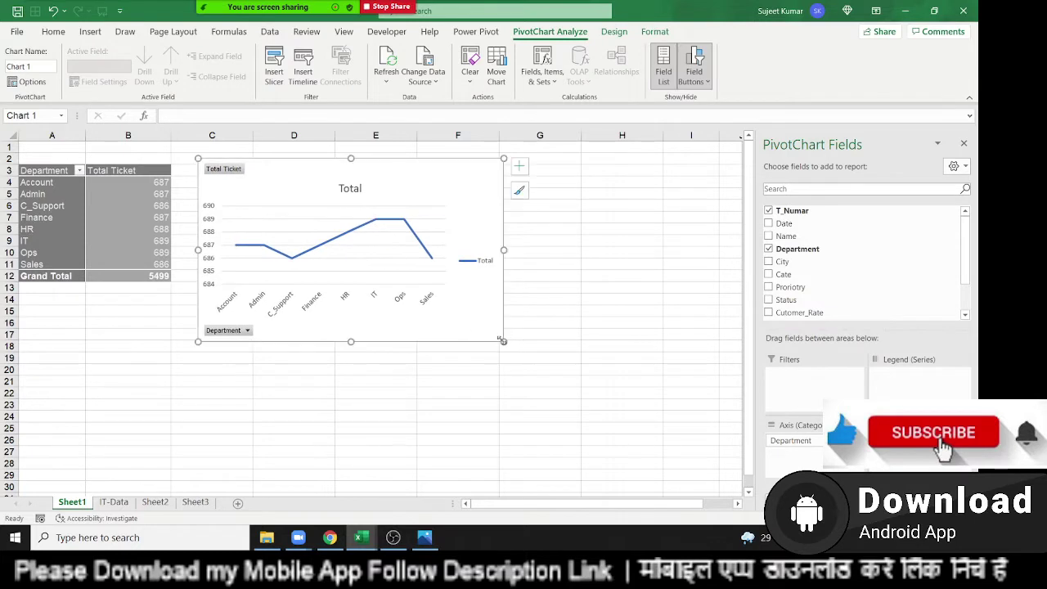
drag(503, 341, 558, 358)
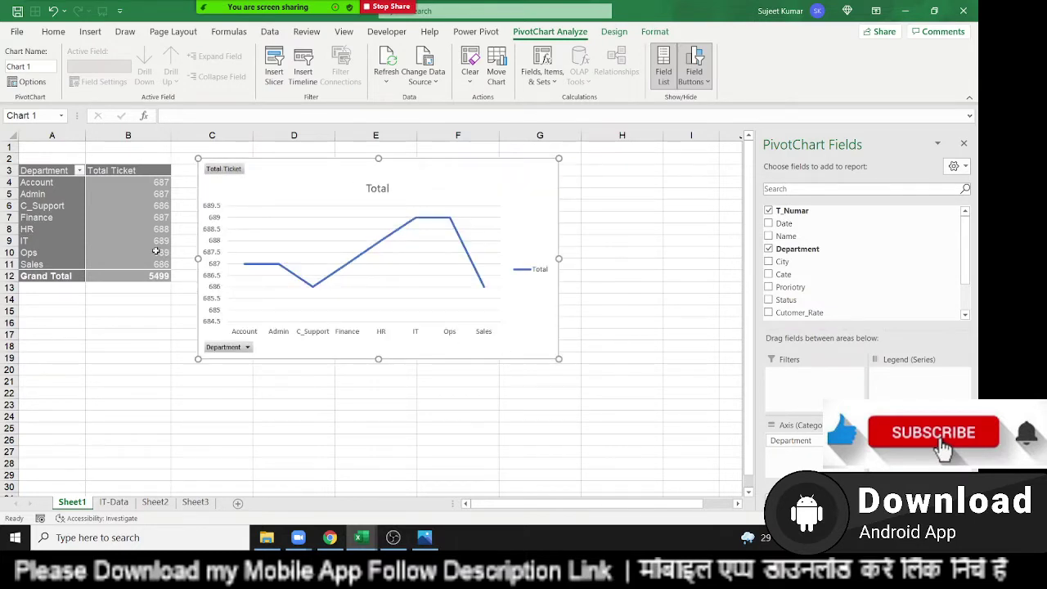
drag(155, 252, 135, 198)
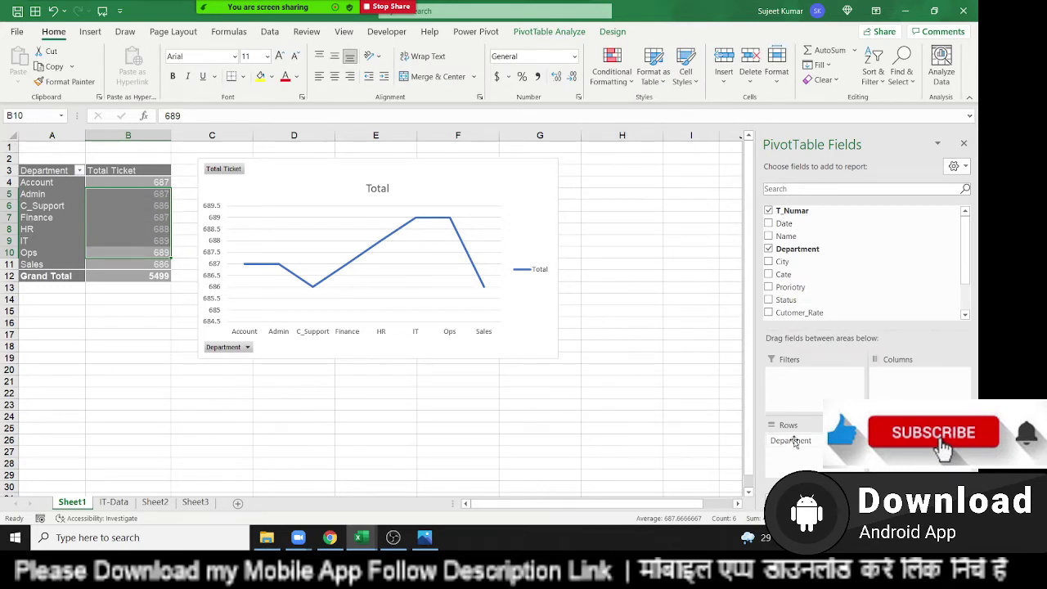
mouse_move(790, 440)
mouse_down()
mouse_move(831, 248)
mouse_move(778, 443)
mouse_up()
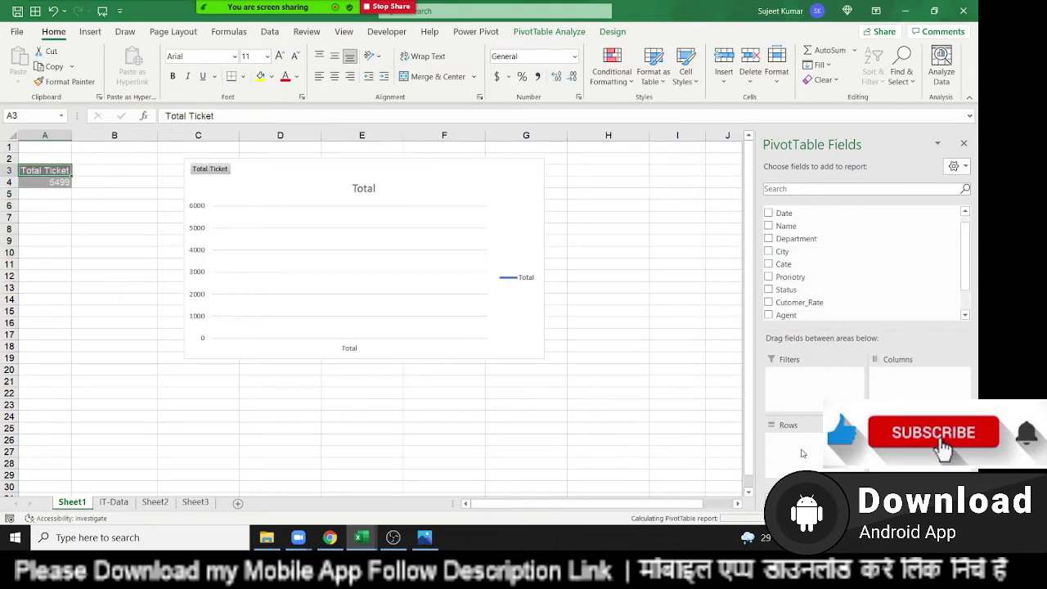
Widen and delete the PivotChart, then undo and redo until Department rows and the chart return
click(529, 252)
drag(533, 260, 629, 260)
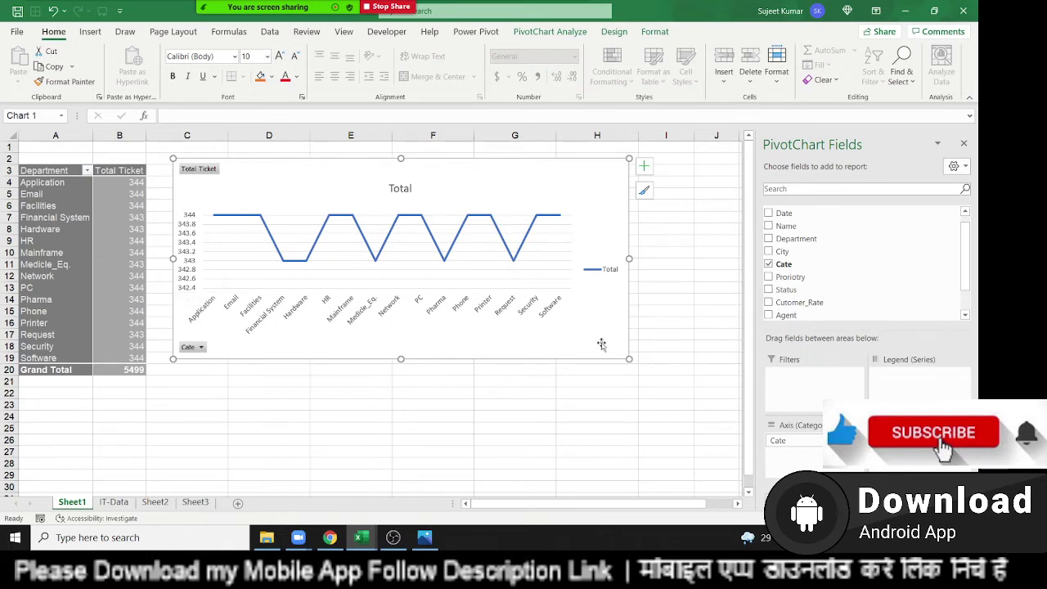
key(Delete)
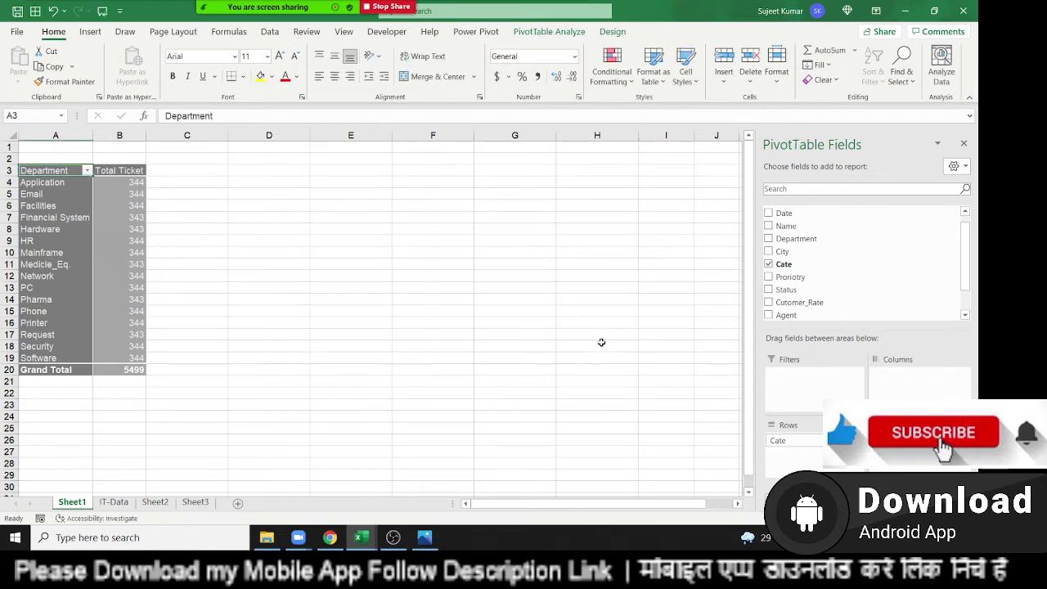
key(ctrl+z)
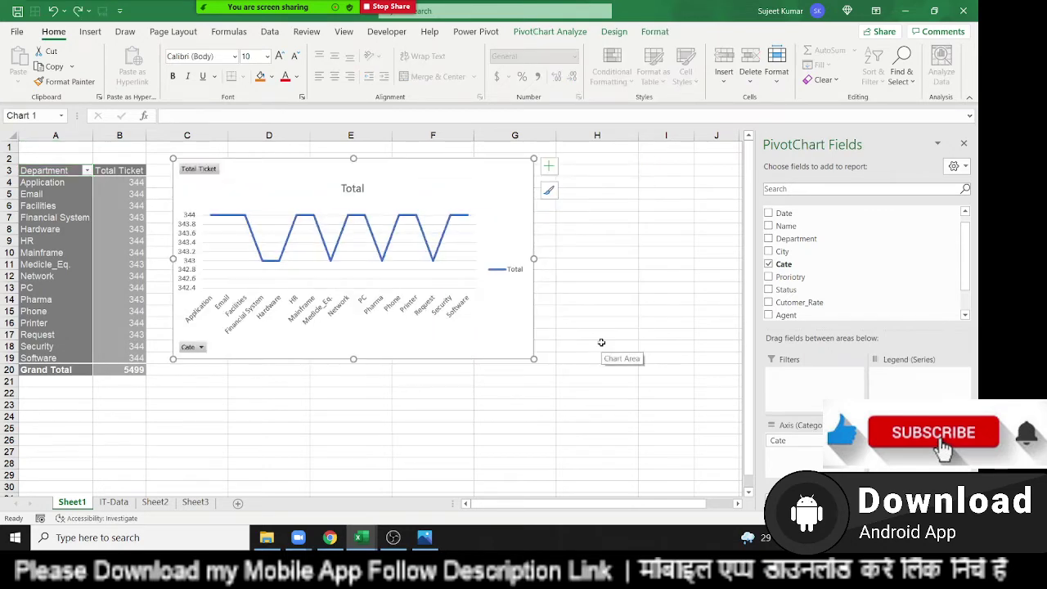
key(ctrl+z)
key(ctrl+y)
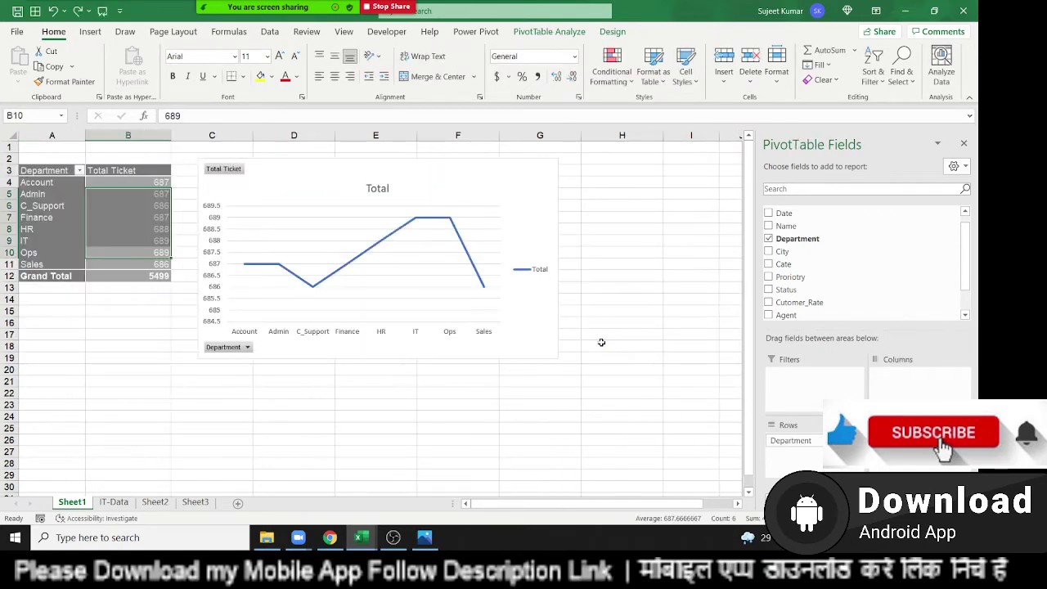
On the IT-Data sheet, review the Name, Department and Cutomer_Rate columns, then select A1 as the pivot source
click(114, 501)
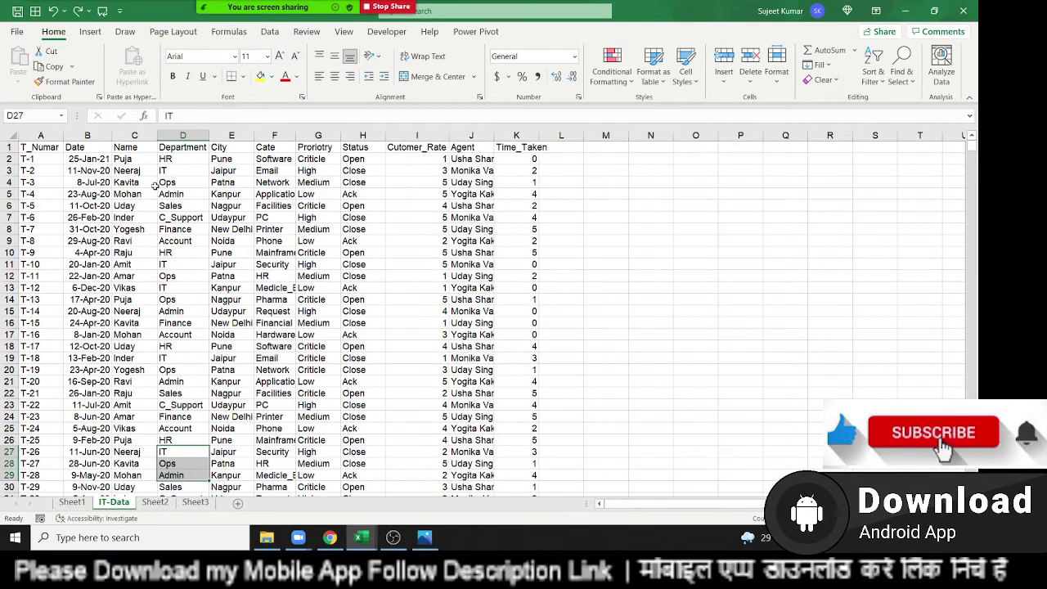
click(139, 134)
click(183, 134)
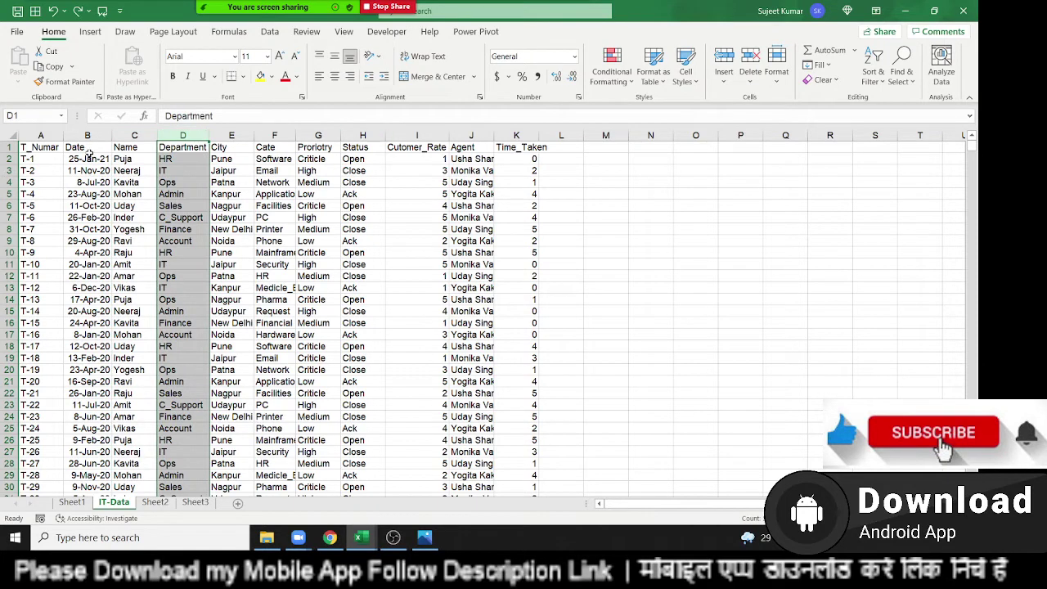
click(416, 135)
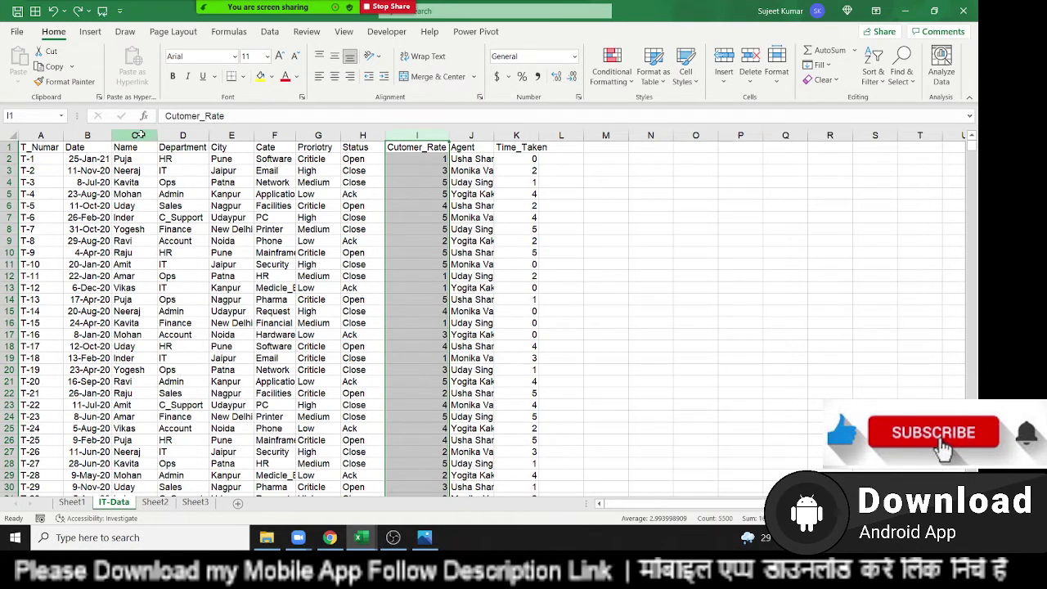
click(141, 135)
click(189, 115)
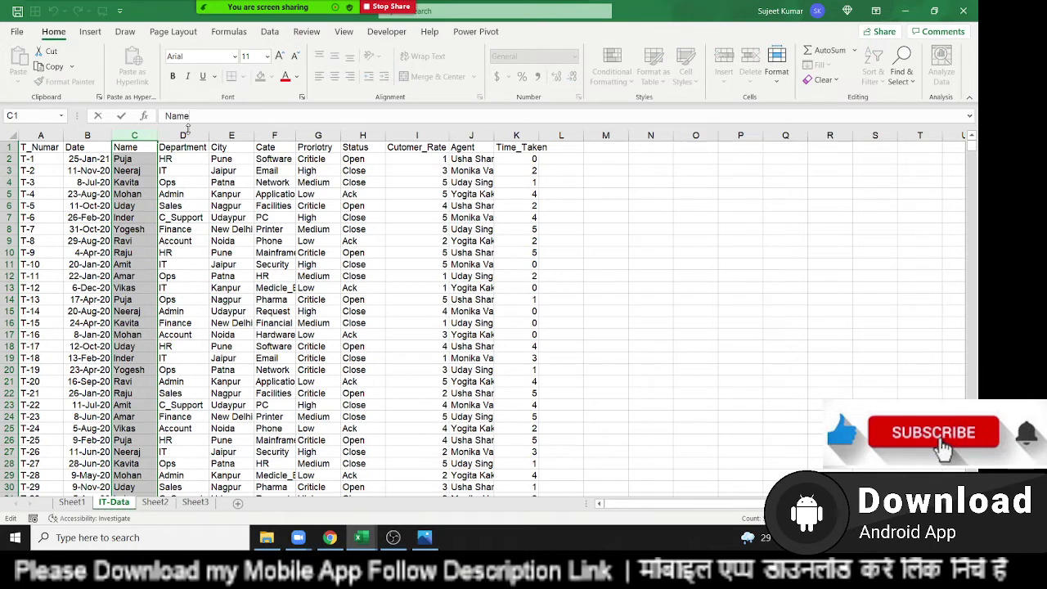
click(183, 135)
click(411, 136)
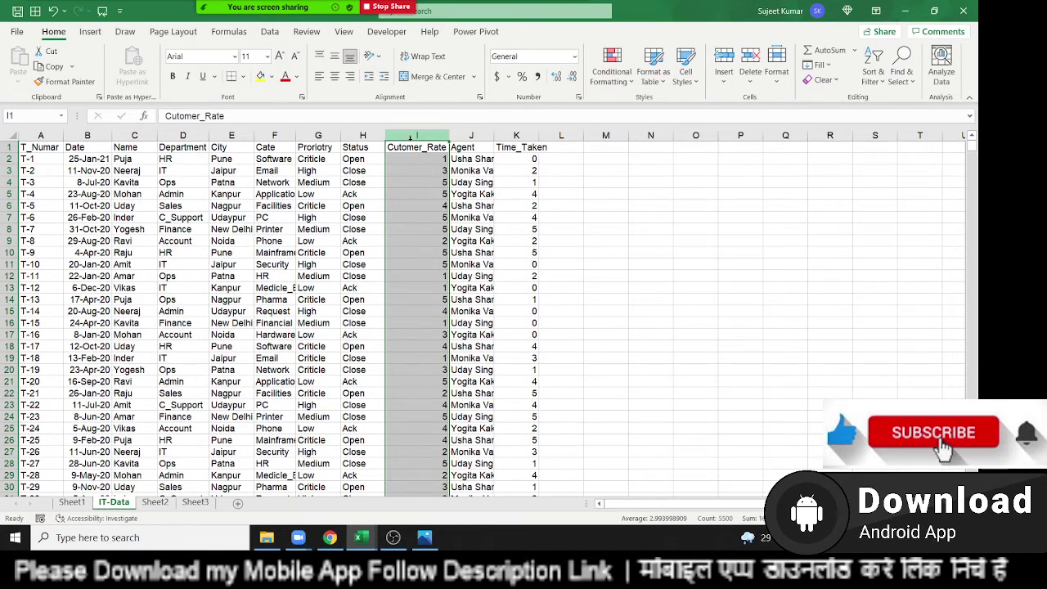
click(47, 149)
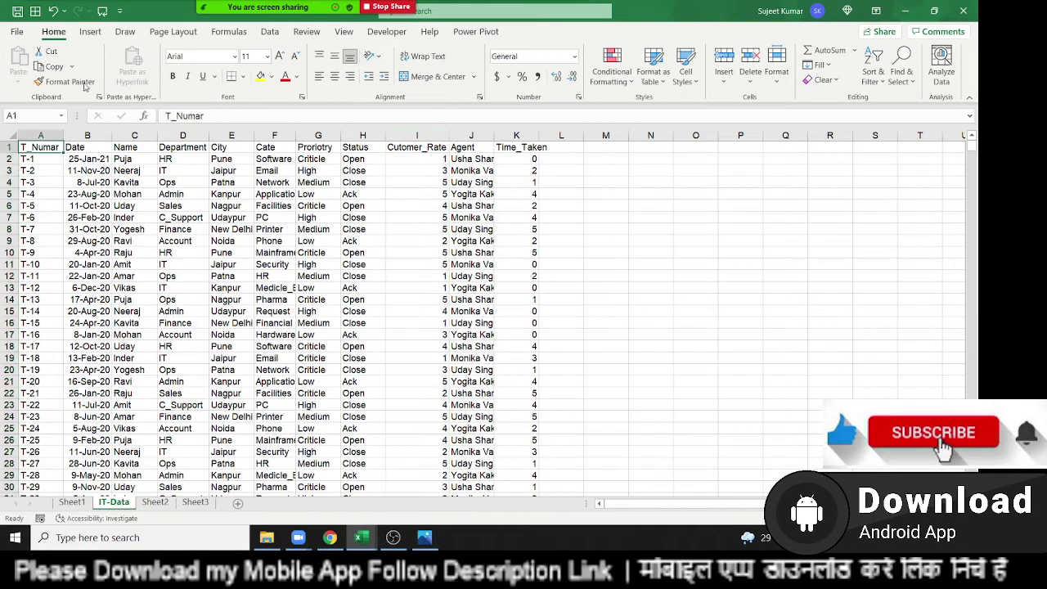
click(90, 33)
Create a PivotTable on a new sheet summing Cutomer_Rate, with Department rows and Name columns
click(23, 62)
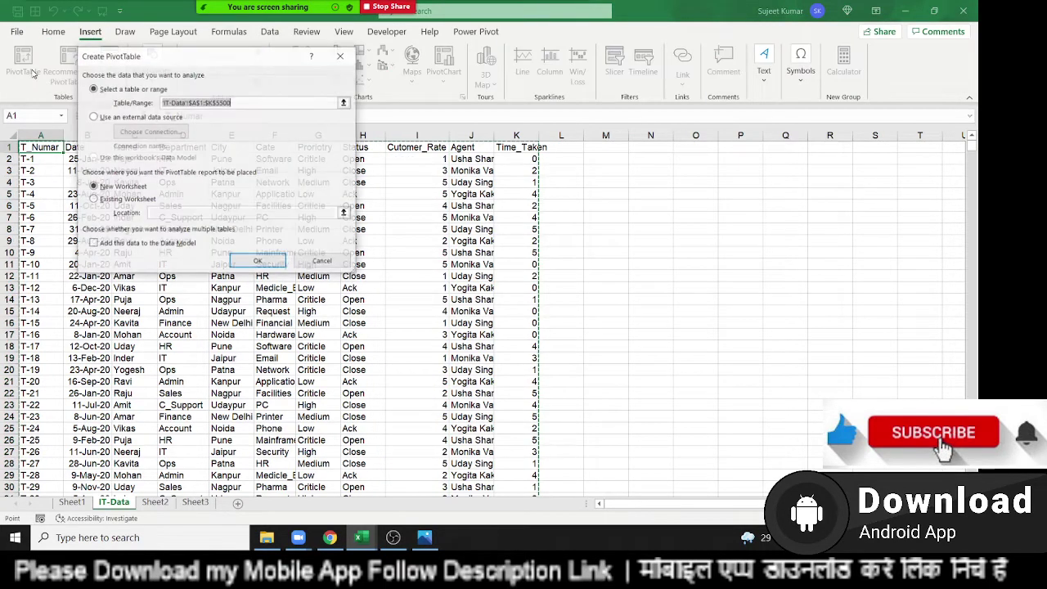
click(258, 260)
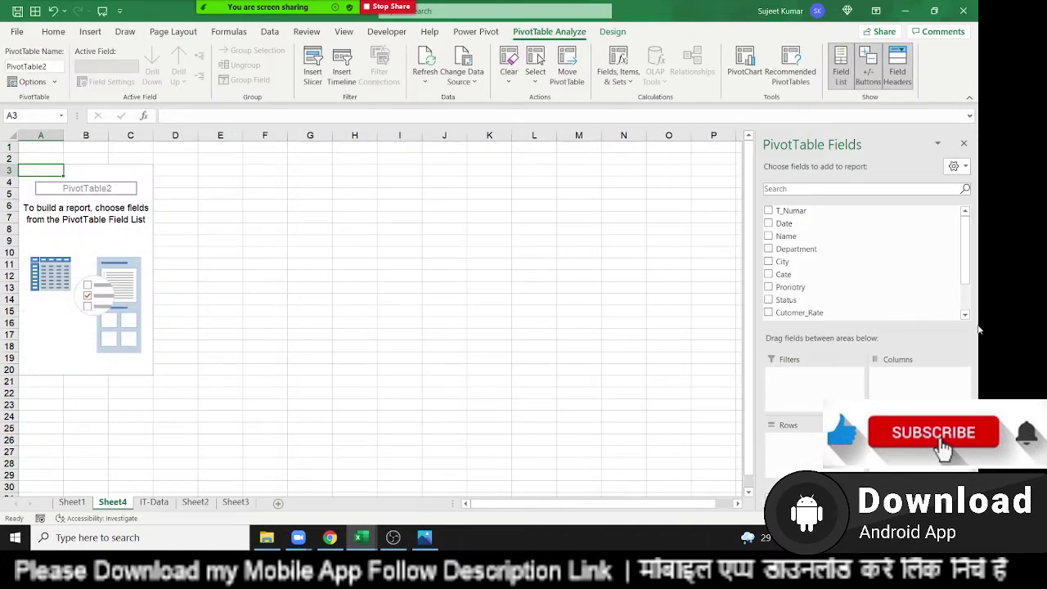
drag(818, 248, 818, 442)
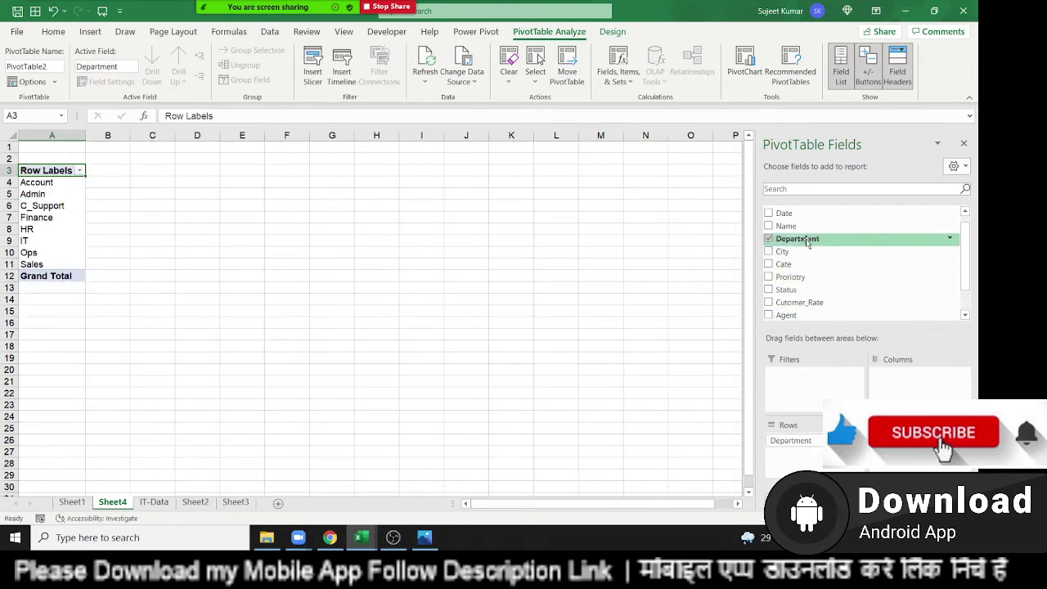
mouse_move(818, 226)
mouse_down()
mouse_move(818, 259)
mouse_move(908, 389)
mouse_up()
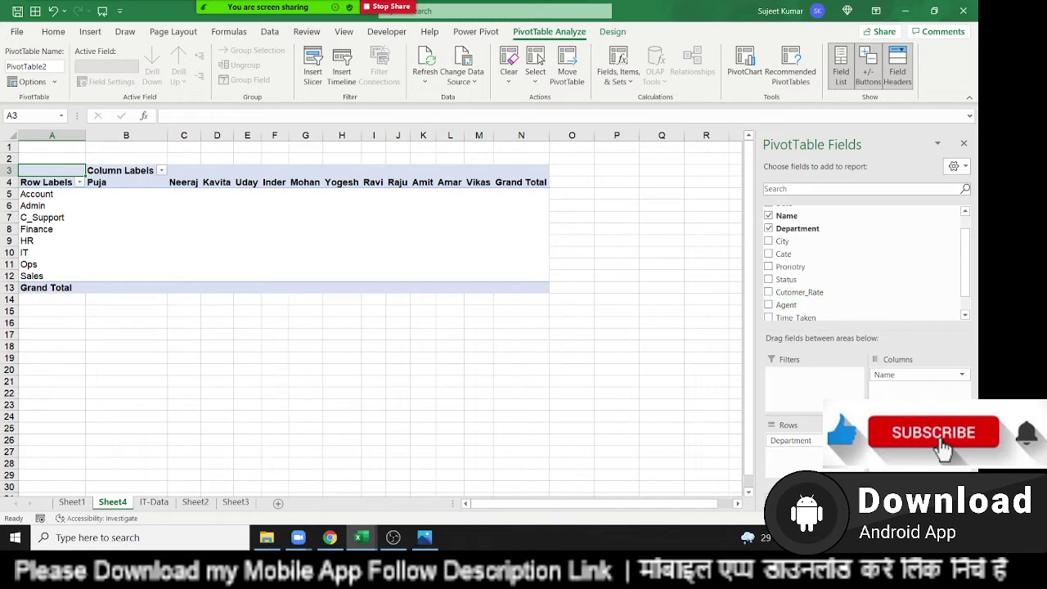
click(769, 292)
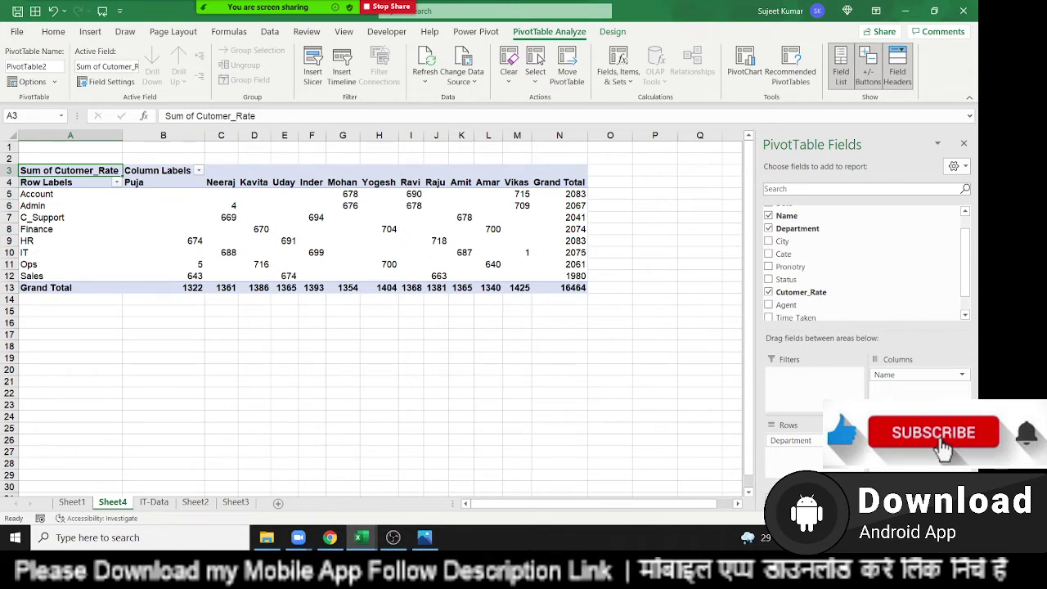
click(916, 441)
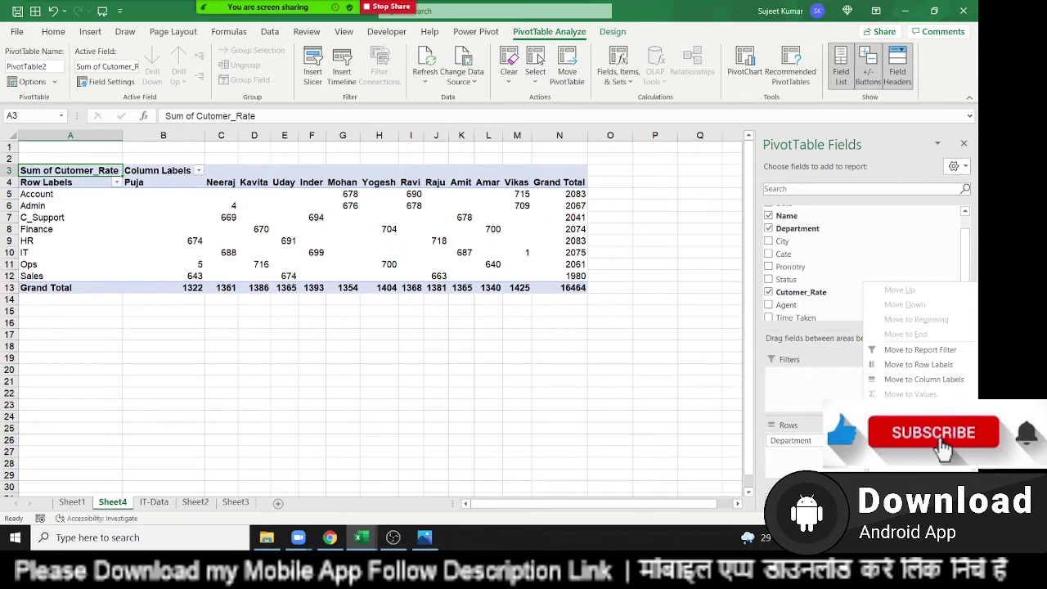
Change the Cutomer_Rate value field to summarize by Average instead of Sum
click(920, 431)
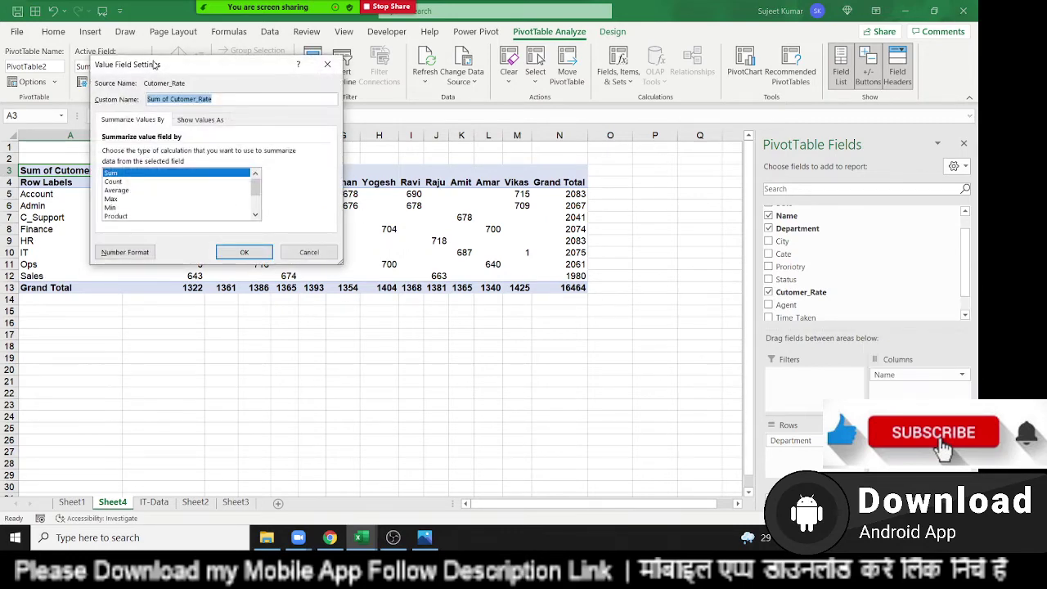
drag(156, 65, 446, 136)
click(407, 262)
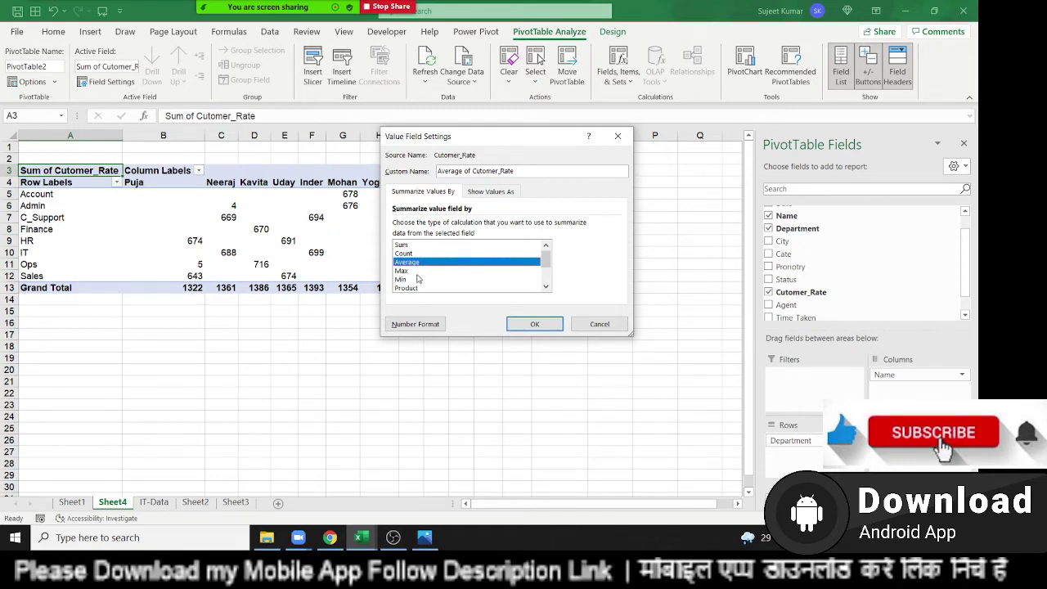
click(536, 325)
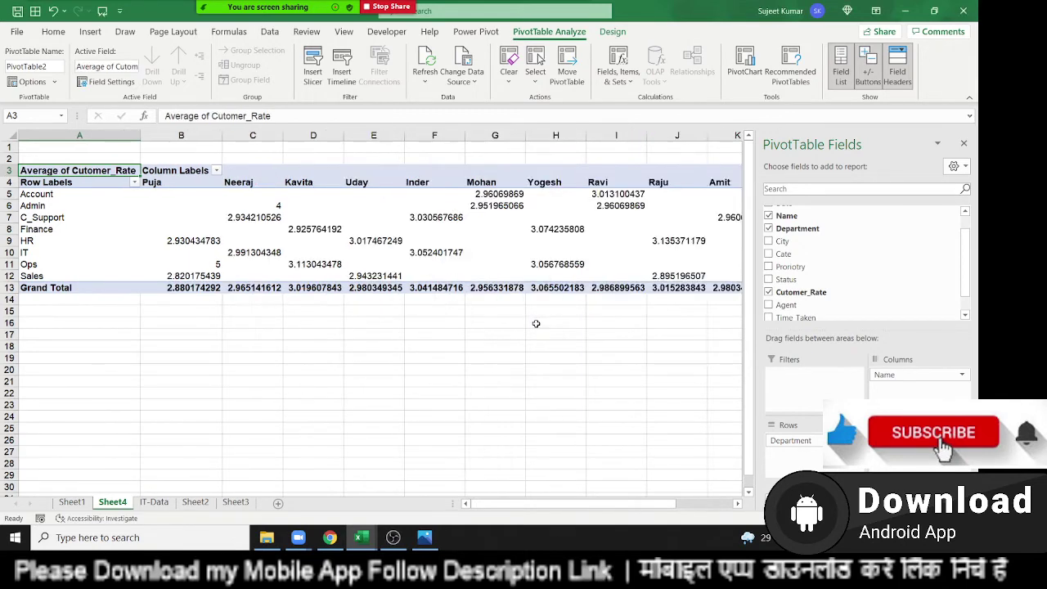
Format all the pivot's average values as Number with 0 decimal places
click(348, 245)
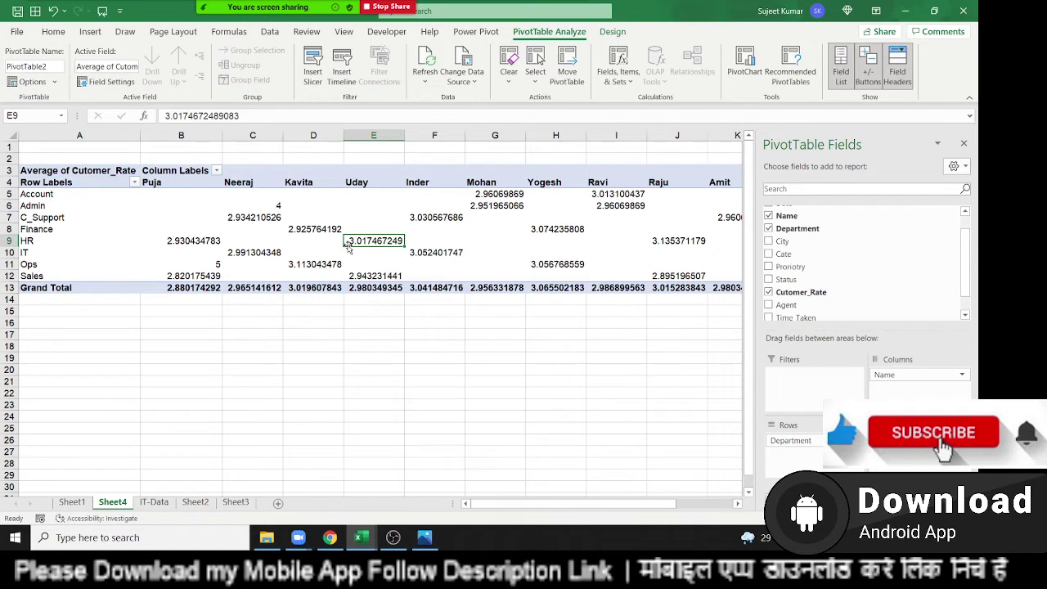
click(199, 198)
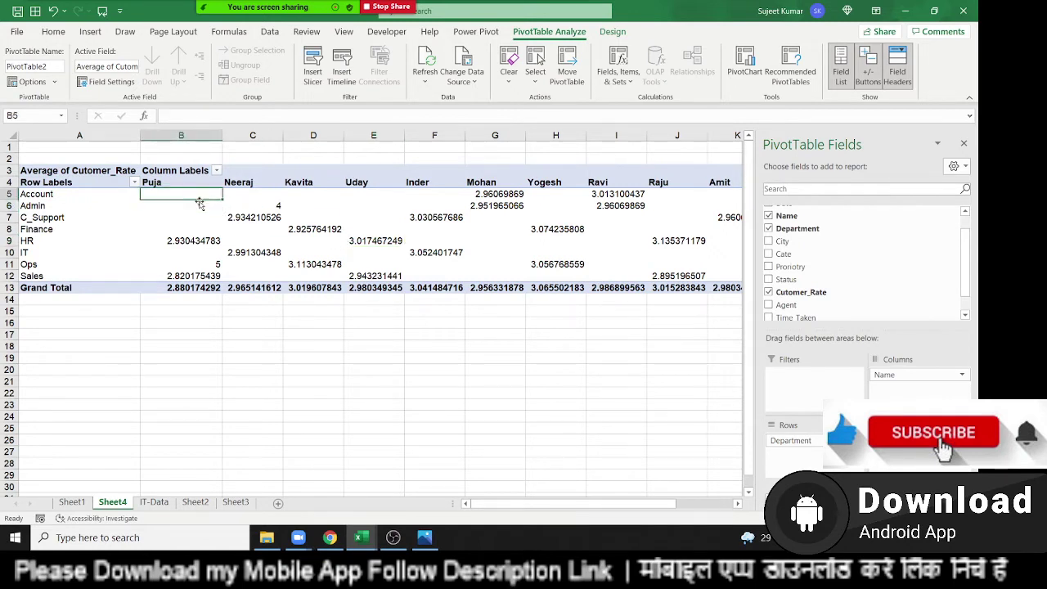
key(ctrl+shift+Right)
key(ctrl+shift+Right)
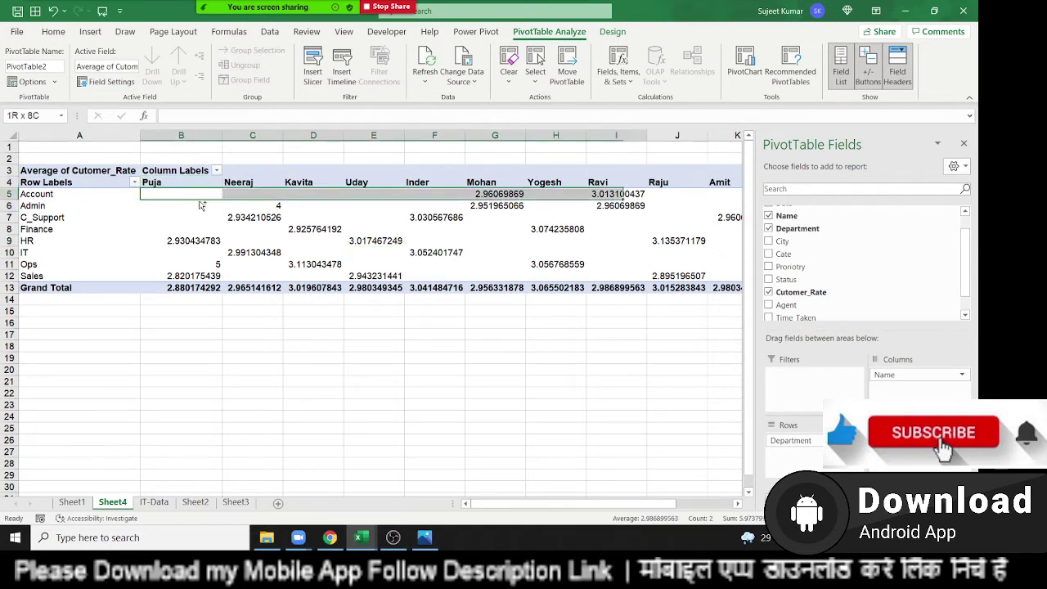
key(ctrl+a)
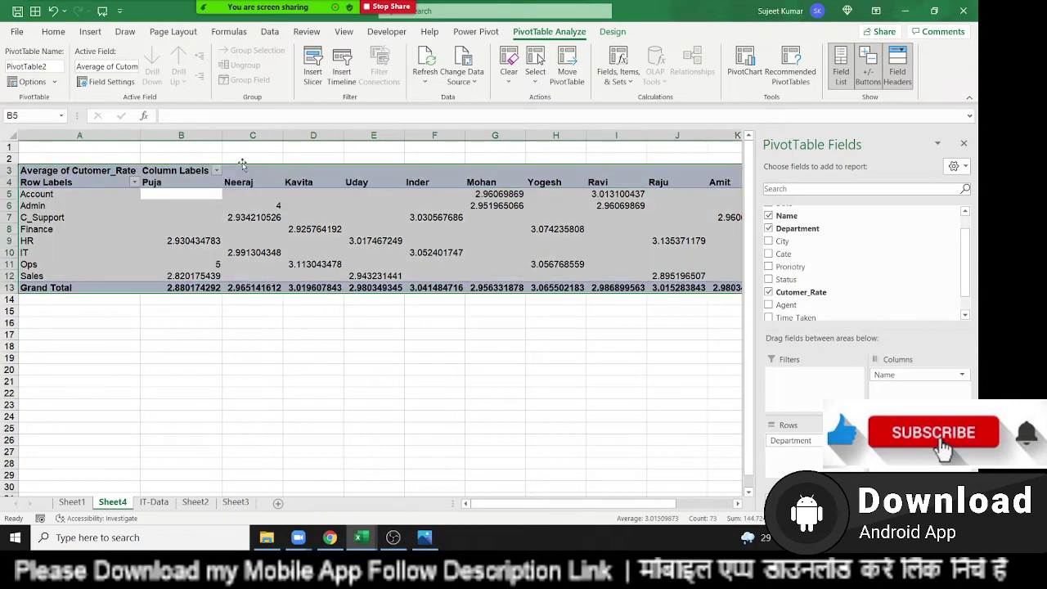
click(53, 31)
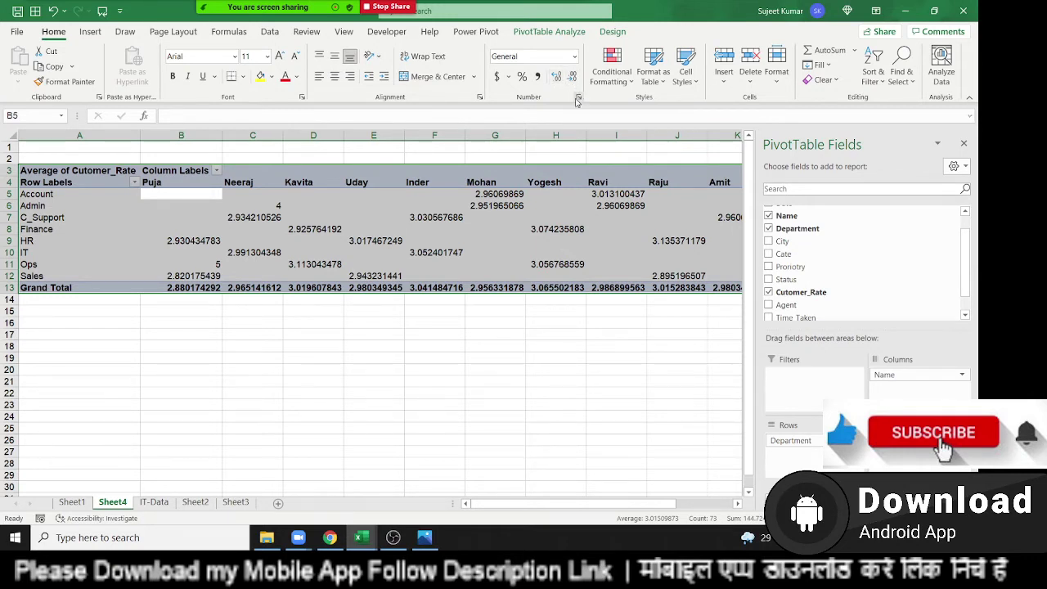
click(578, 97)
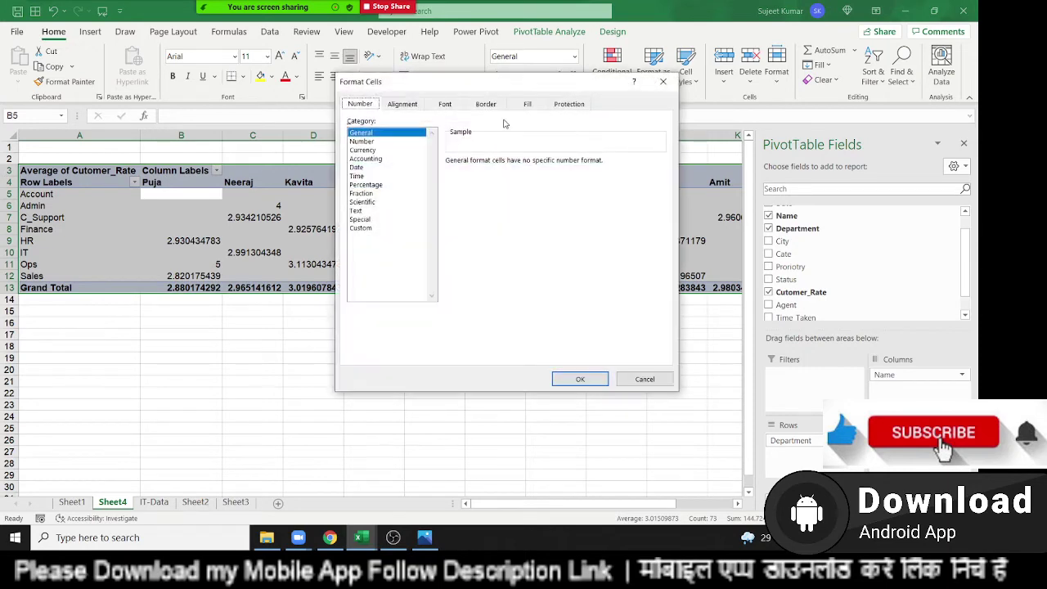
click(364, 141)
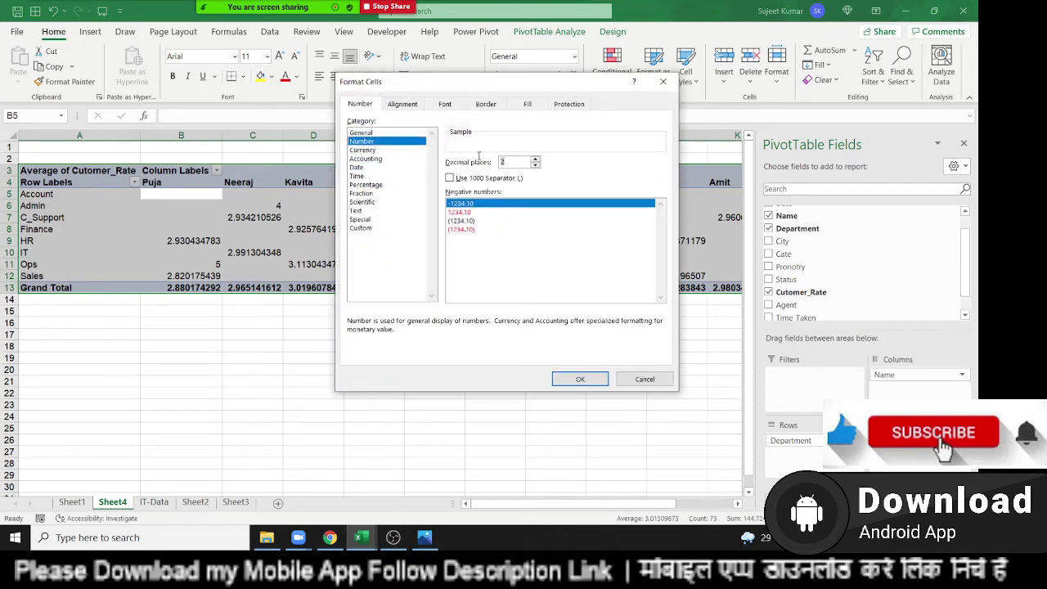
text(0)
click(582, 379)
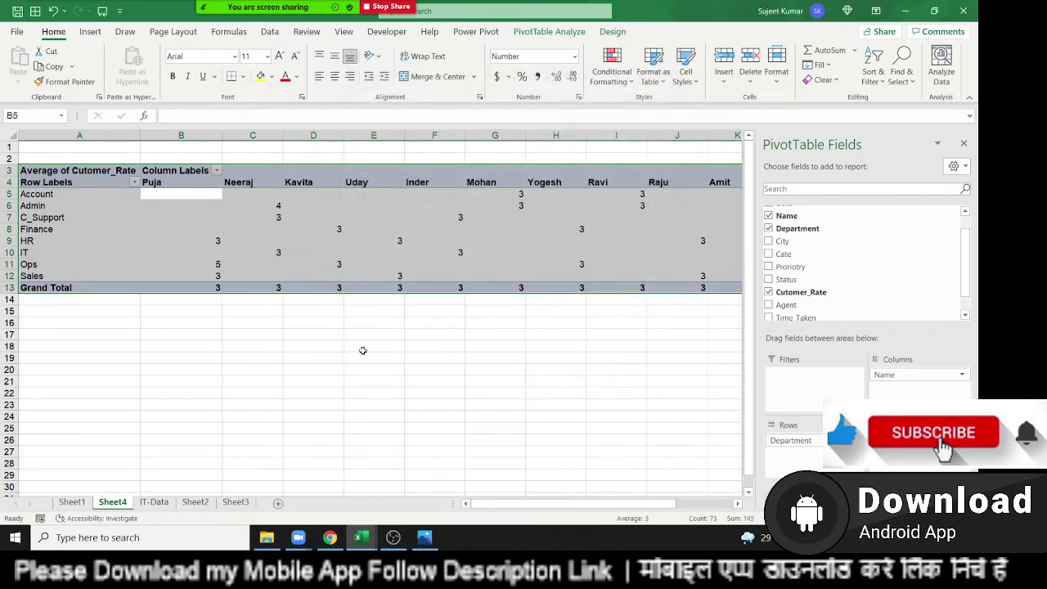
click(320, 352)
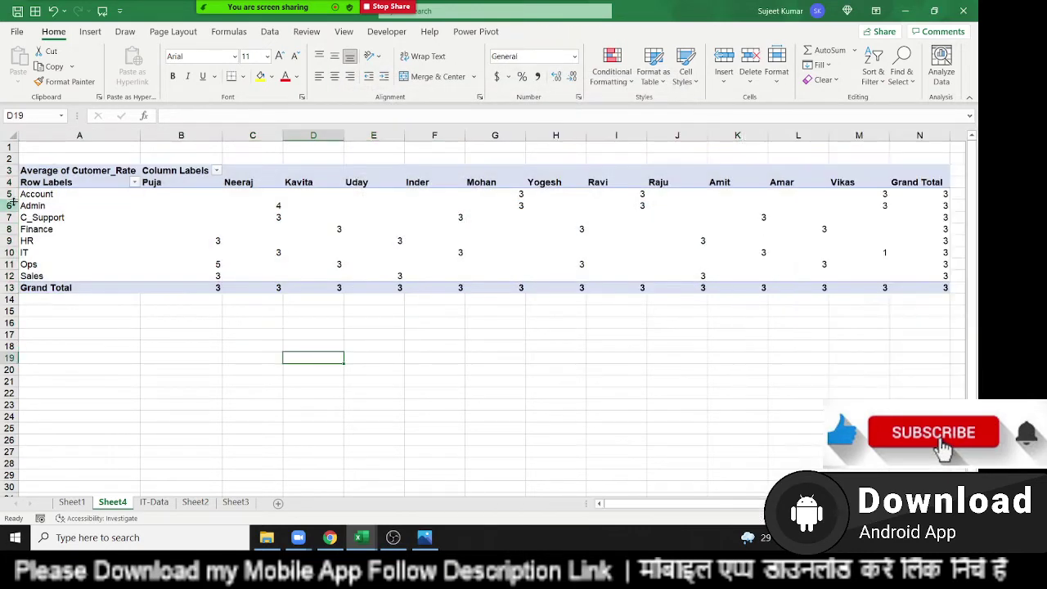
AutoFit every column width on Sheet4 and review the pivot's department and name labels
click(11, 137)
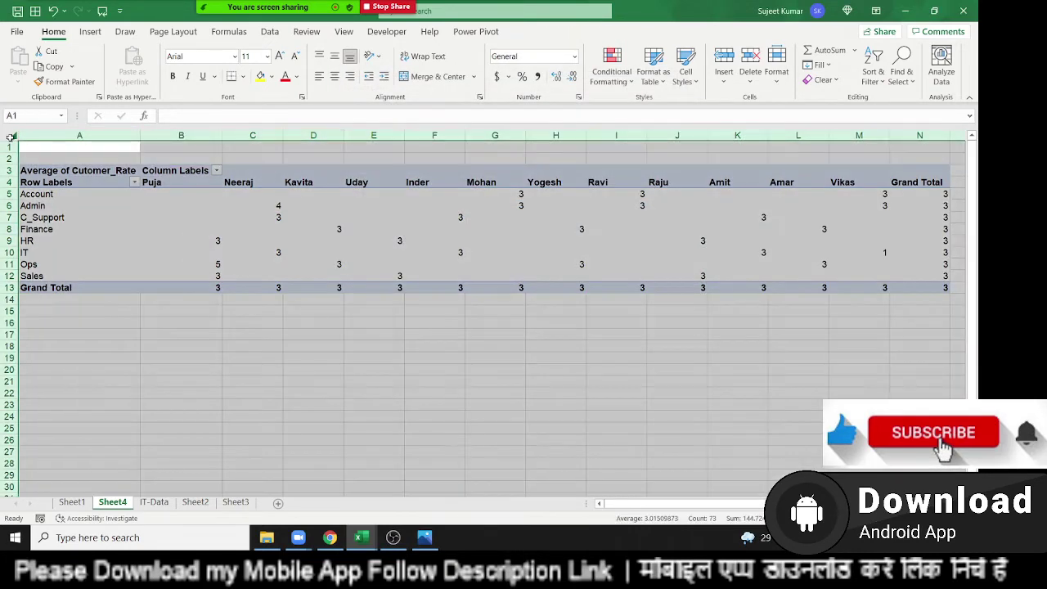
double_click(282, 135)
click(285, 230)
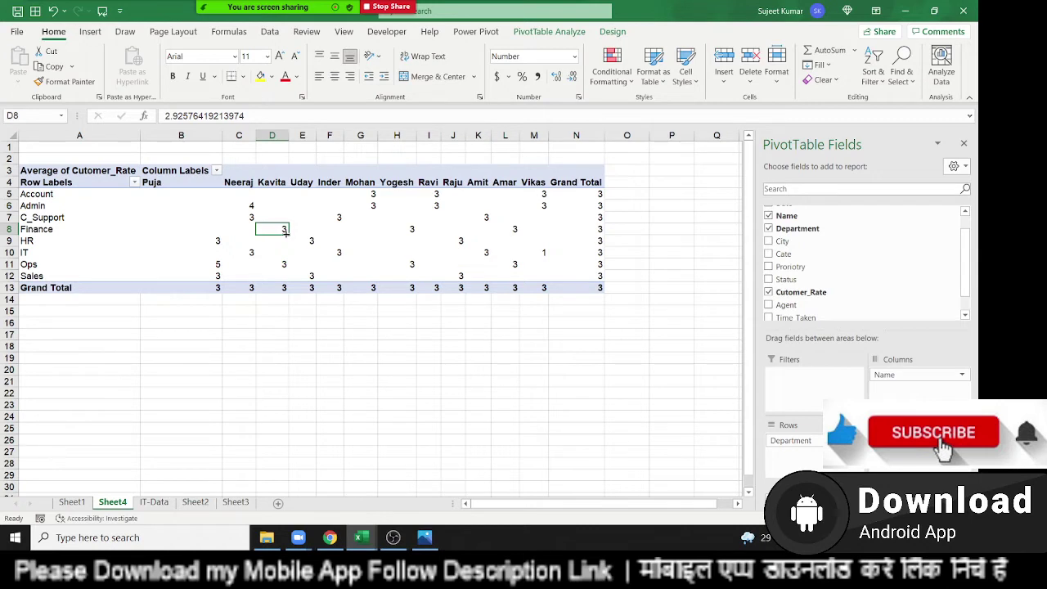
drag(72, 204, 75, 254)
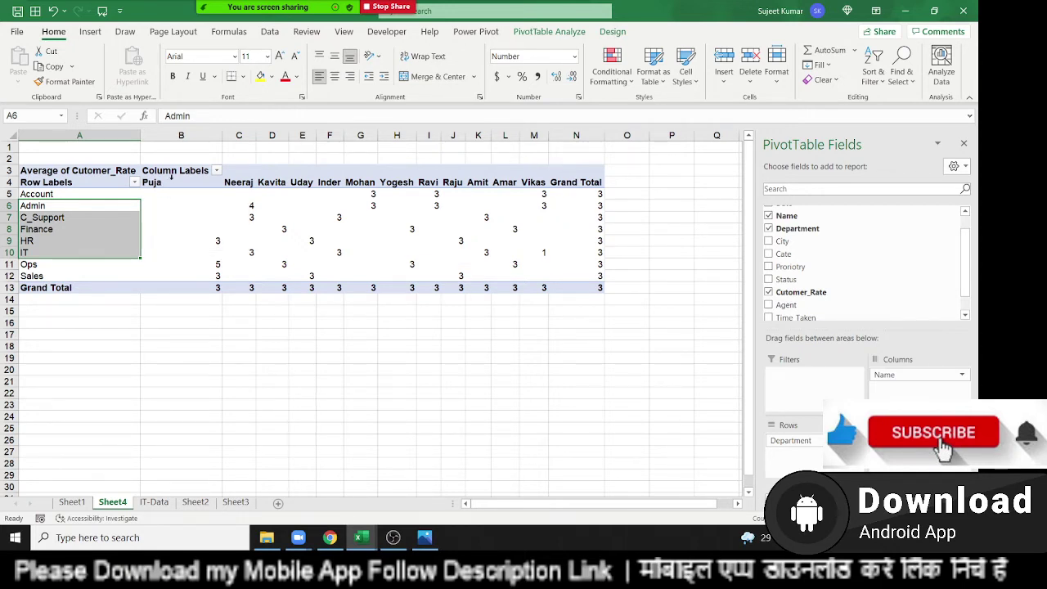
drag(163, 180, 407, 181)
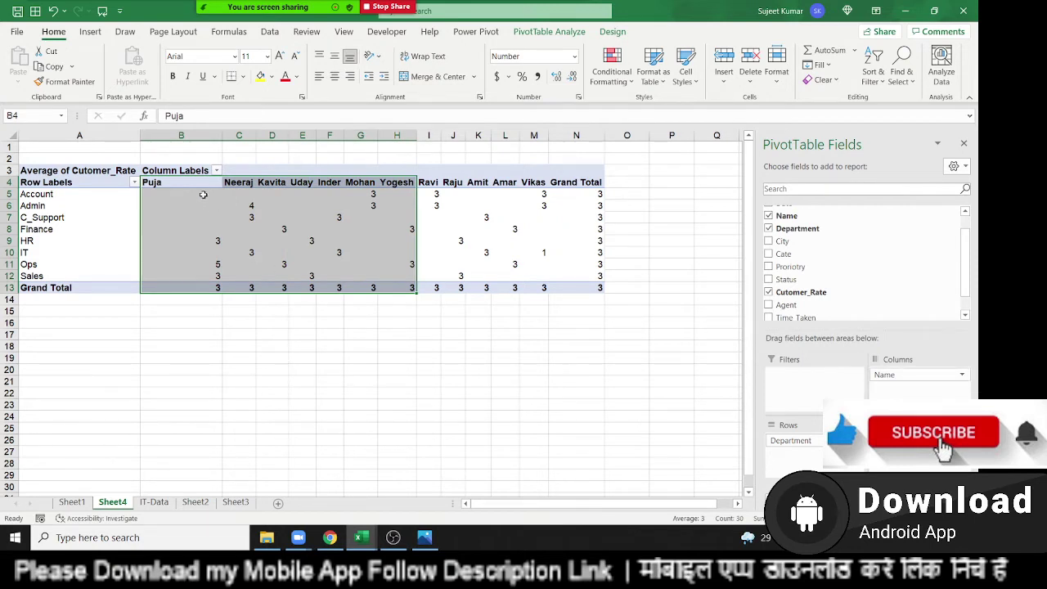
drag(194, 184, 539, 183)
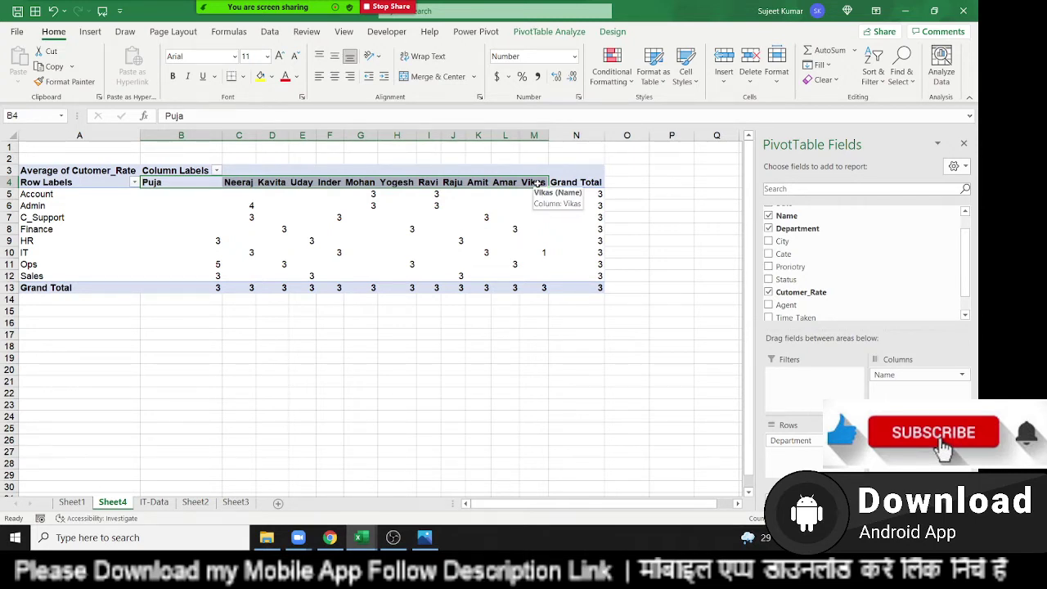
Open the DataP sales dashboard workbook from the Recent files list
click(16, 33)
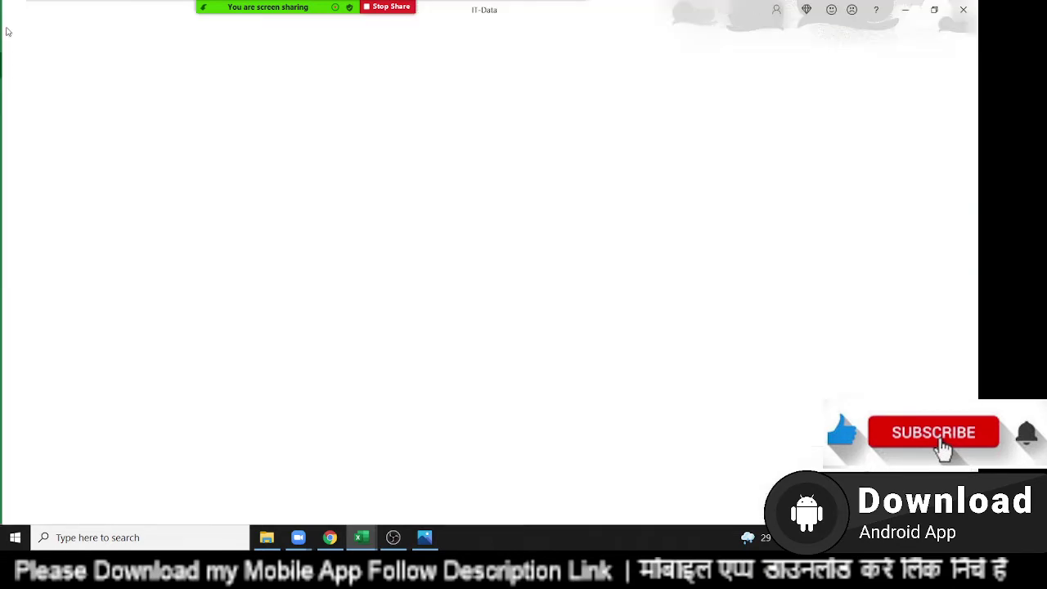
scroll(314, 370, down, 1)
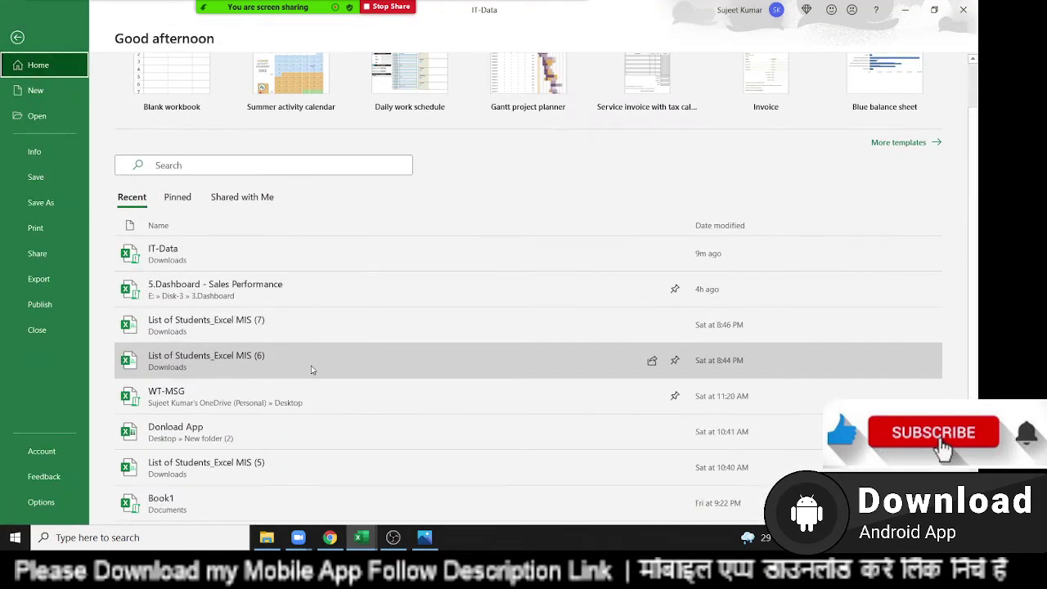
scroll(194, 368, down, 2)
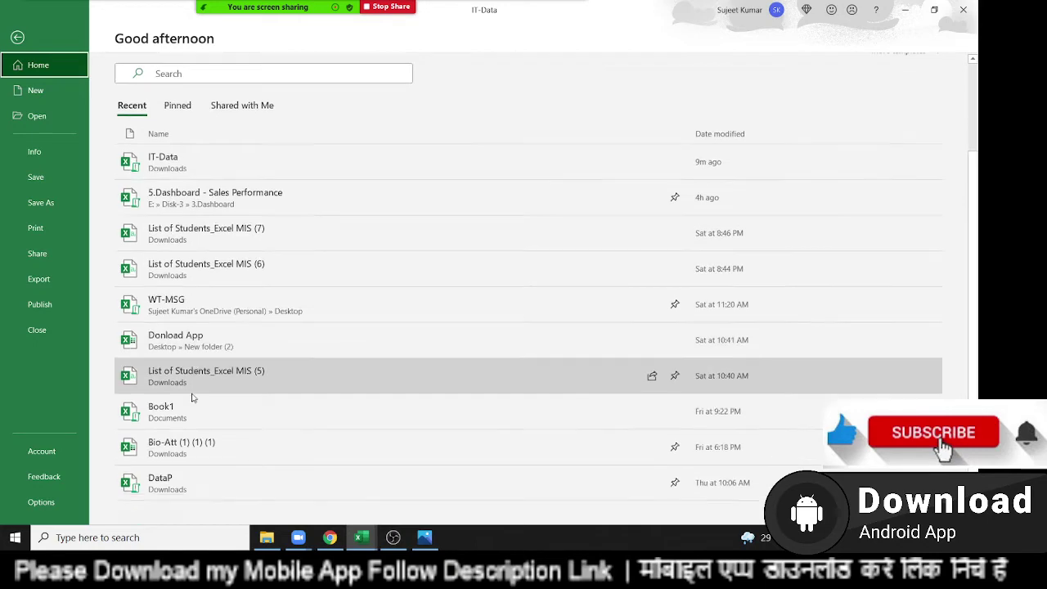
click(180, 471)
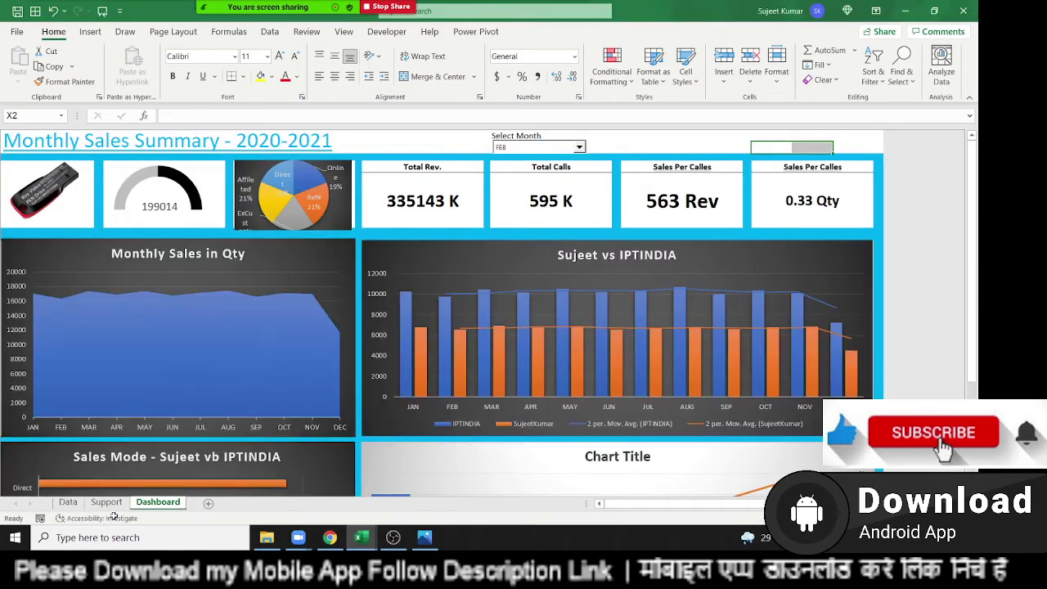
Create a new PivotTable on a new sheet from the sales Data sheet
click(68, 501)
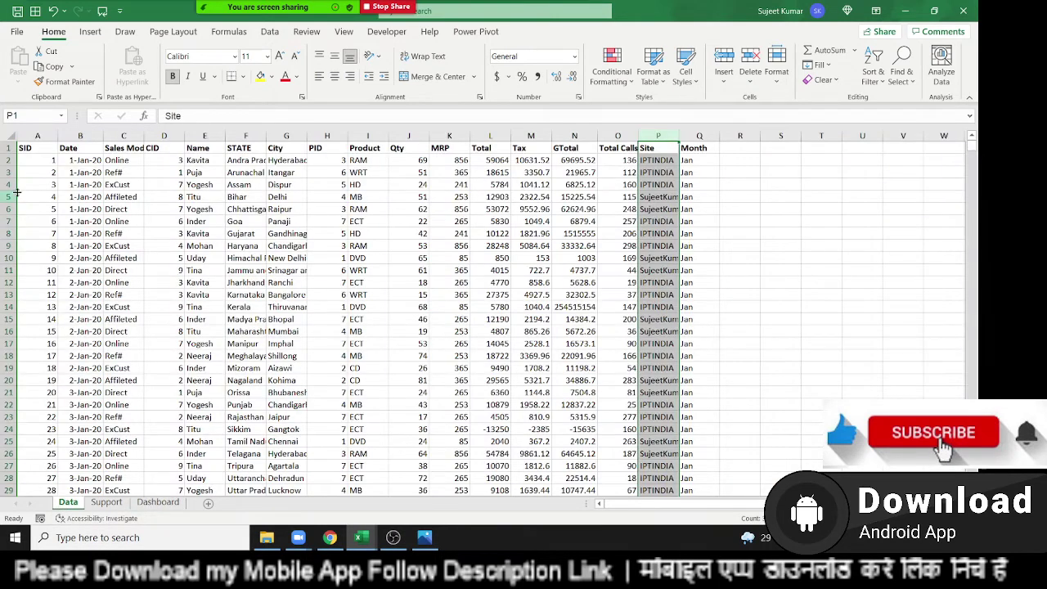
click(37, 151)
click(91, 33)
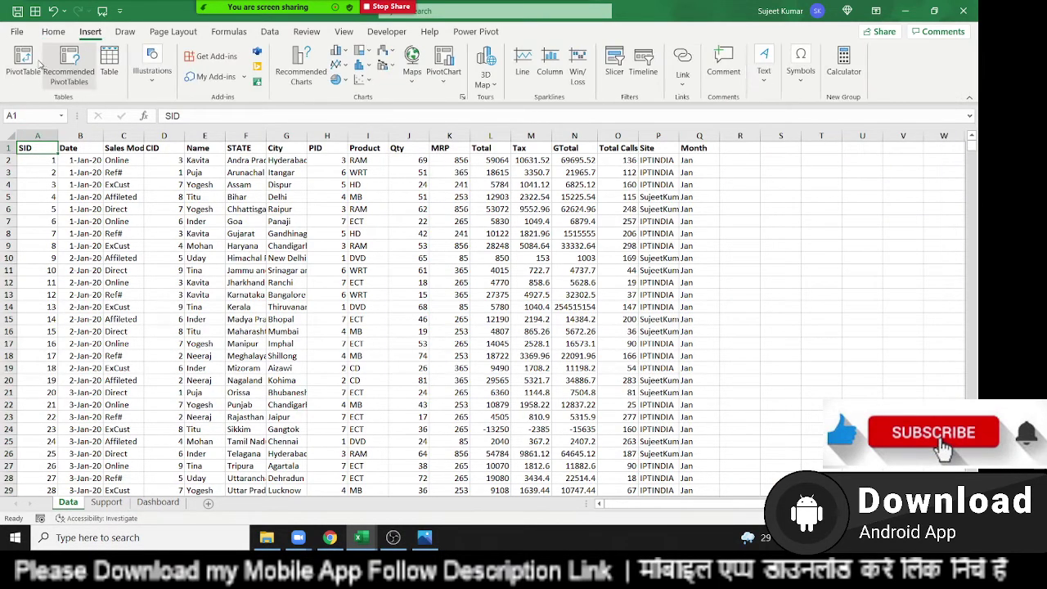
click(22, 64)
click(546, 334)
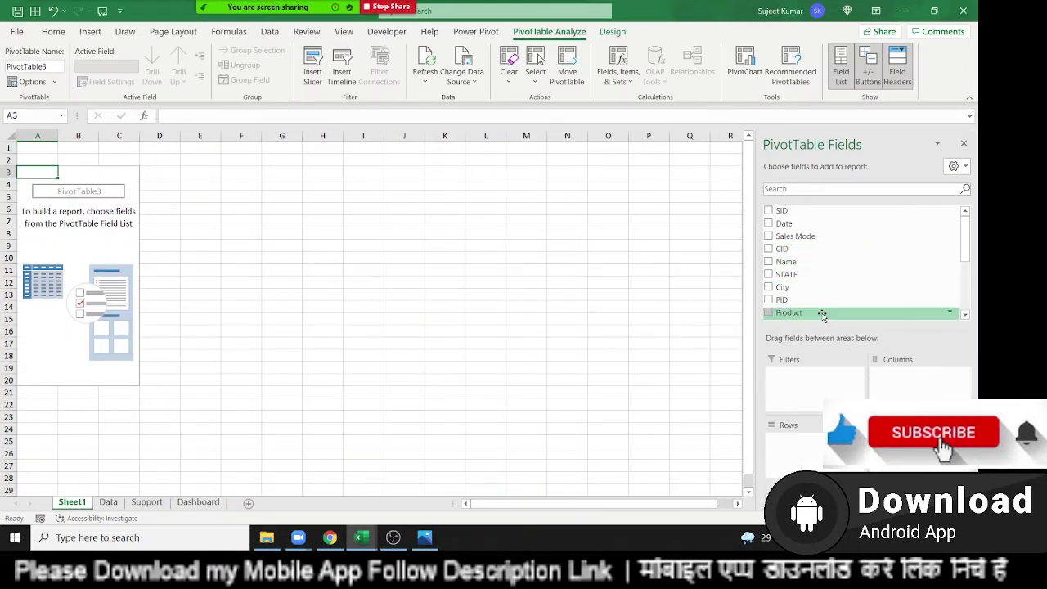
Add Sales Mode to rows, Qty as summed values and City to columns, then review the city headings
drag(810, 236, 798, 446)
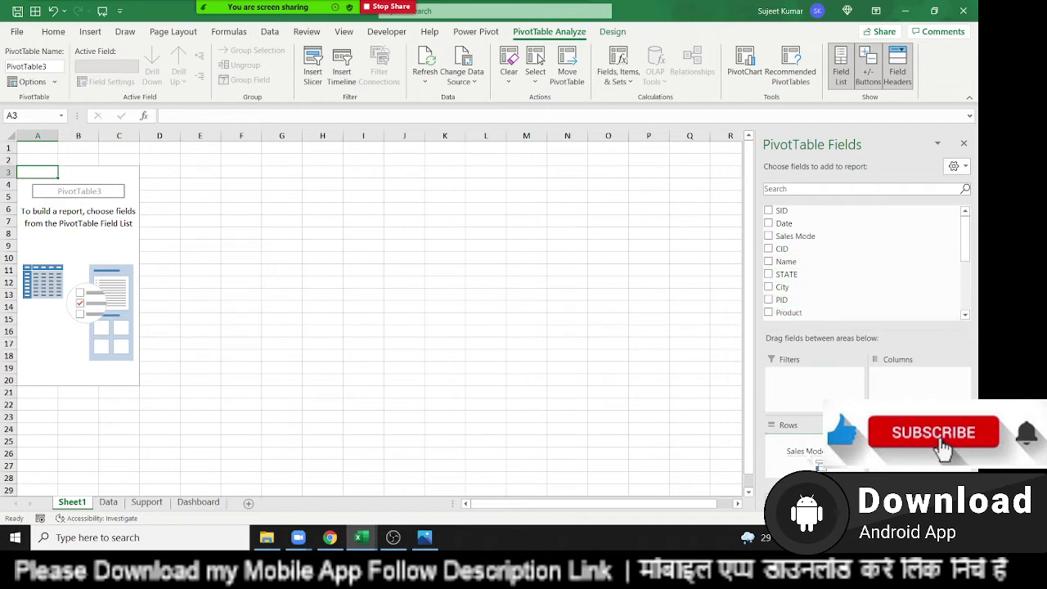
scroll(806, 278, down, 2)
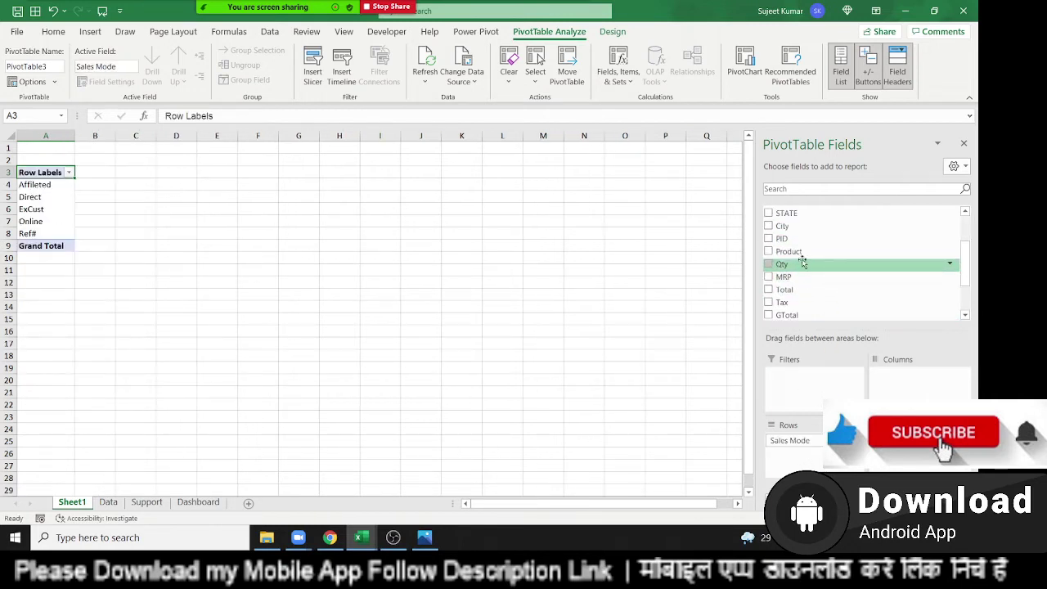
click(768, 264)
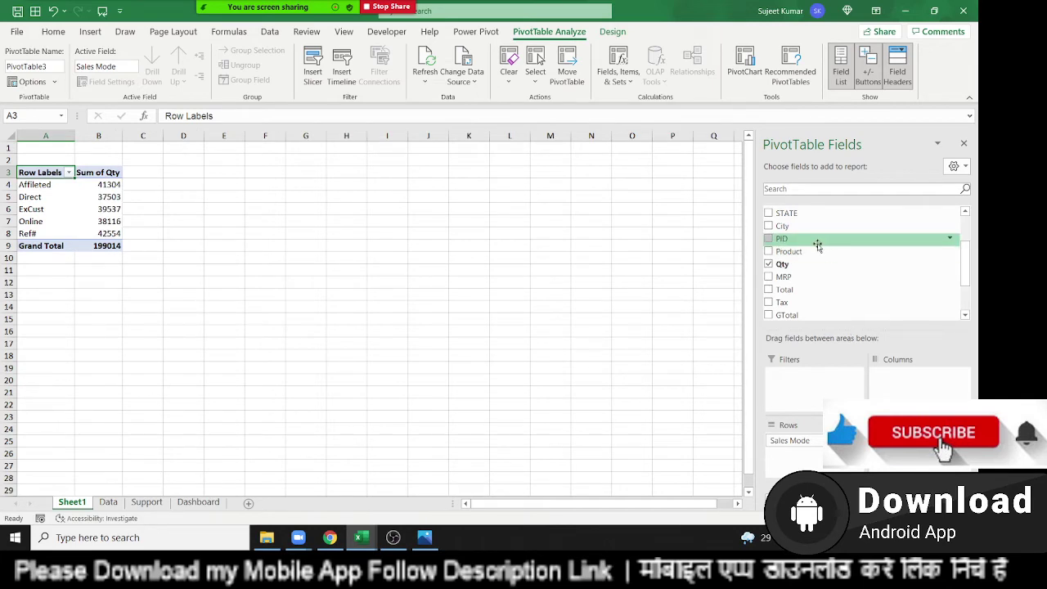
drag(804, 229, 904, 383)
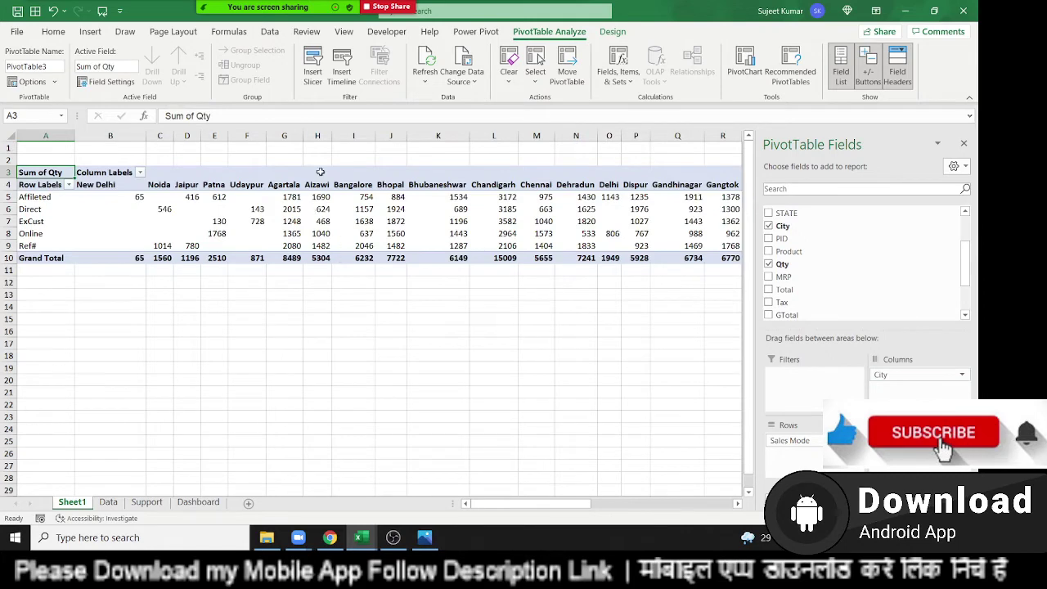
click(317, 187)
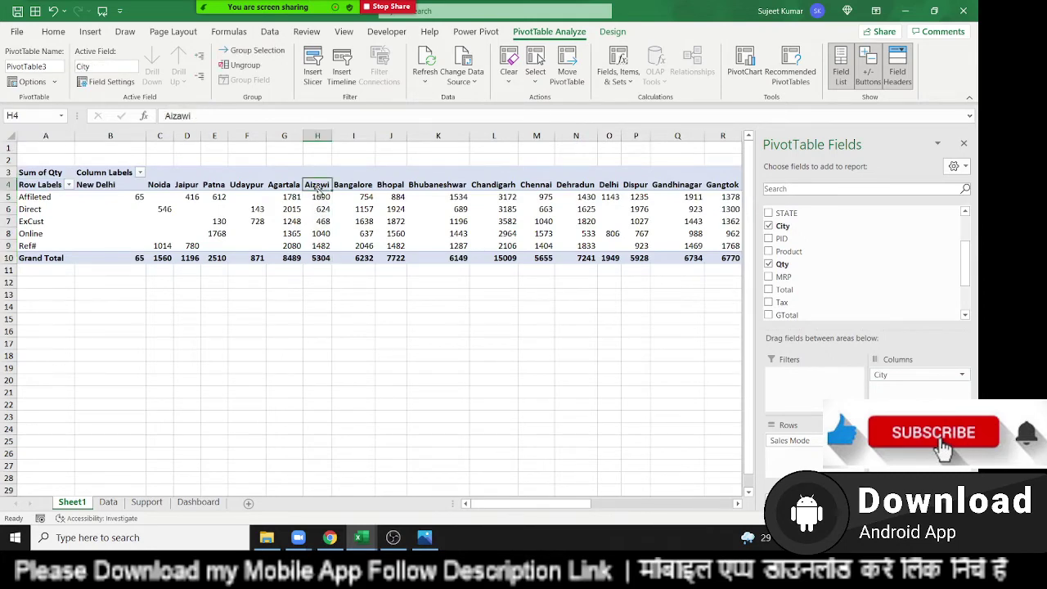
key(Right)
key(Right)
key(Right)
key(Right)
key(Right)
key(Right)
key(Right)
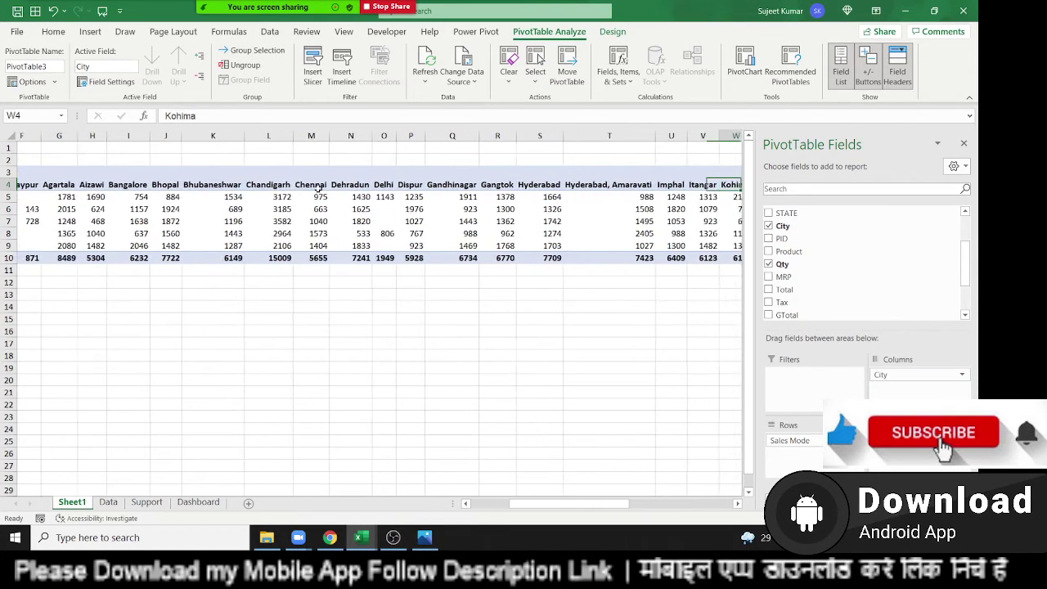
key(Right)
key(Right)
key(Right)
key(Right)
key(Right)
key(Right)
key(Right)
key(Right)
key(Right)
key(Right)
key(Right)
key(Right)
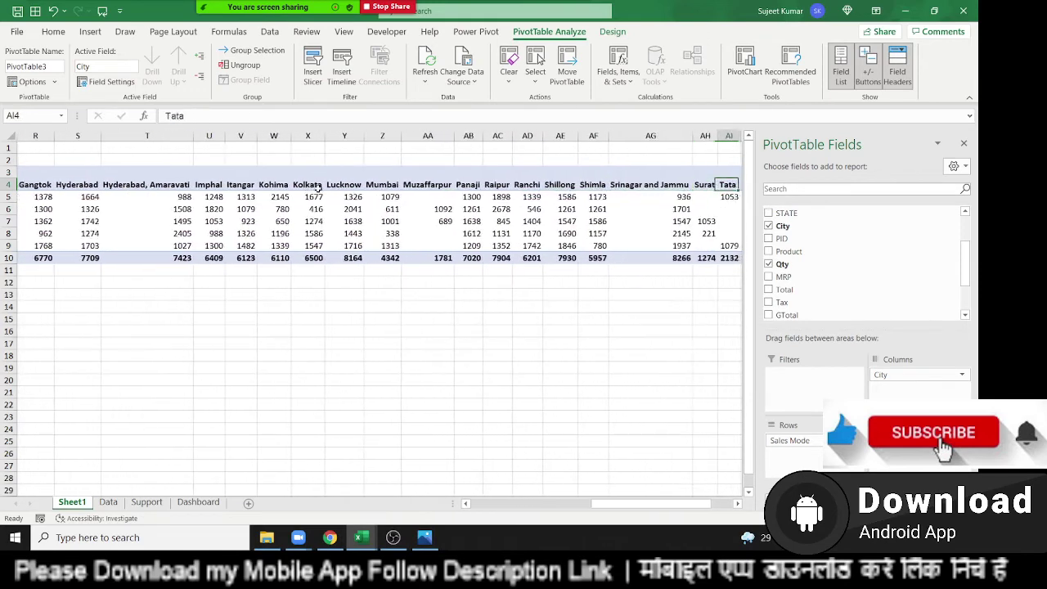
key(Right)
key(Right)
key(Right)
key(Left)
key(Left)
key(Left)
key(Left)
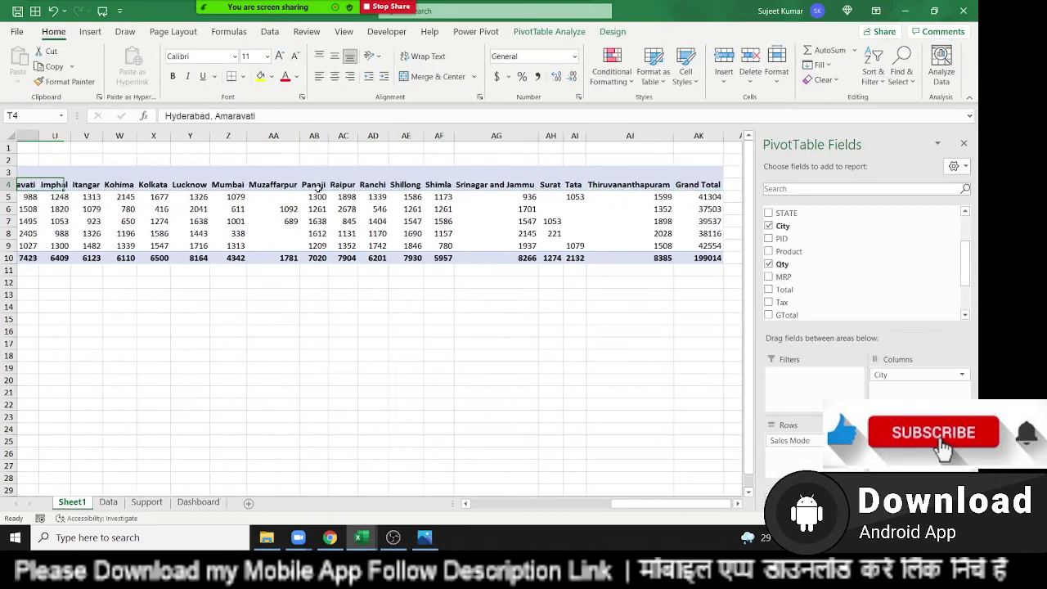
key(Left)
key(Left)
key(Left)
key(Left)
key(Left)
key(Left)
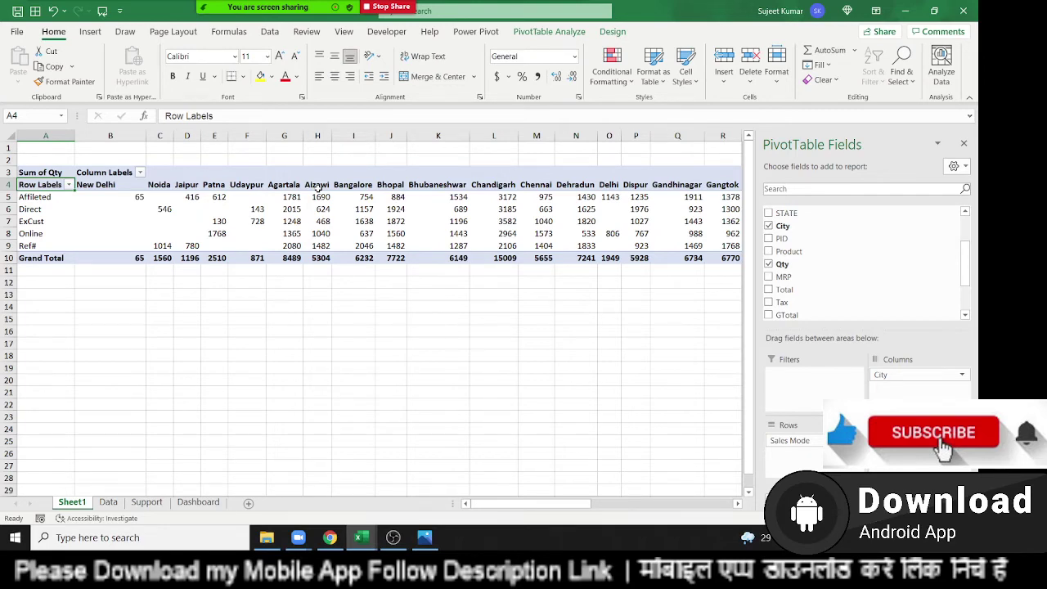
scroll(317, 188, down, 1)
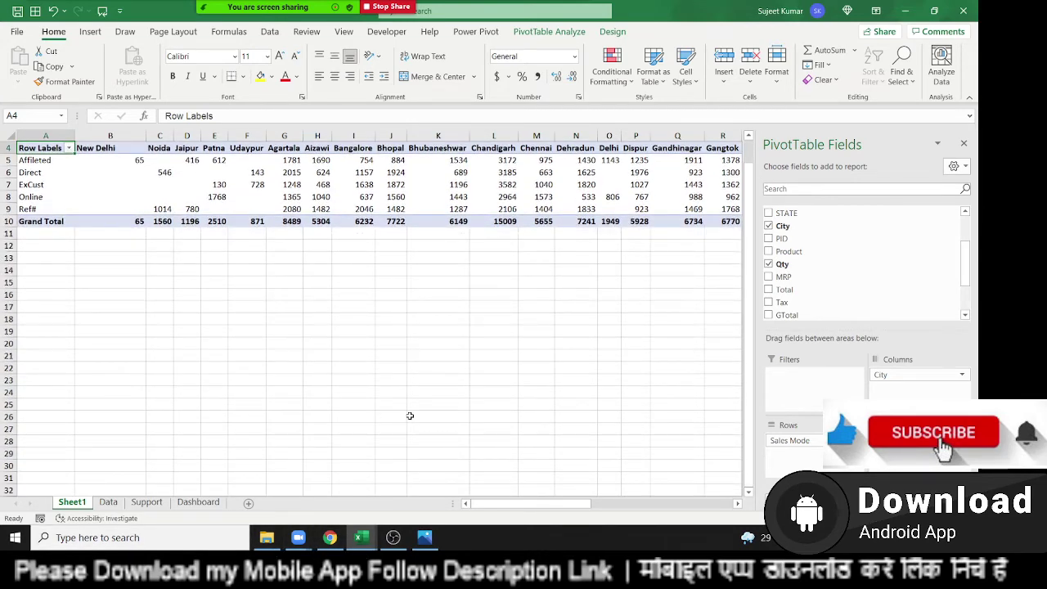
scroll(417, 408, up, 1)
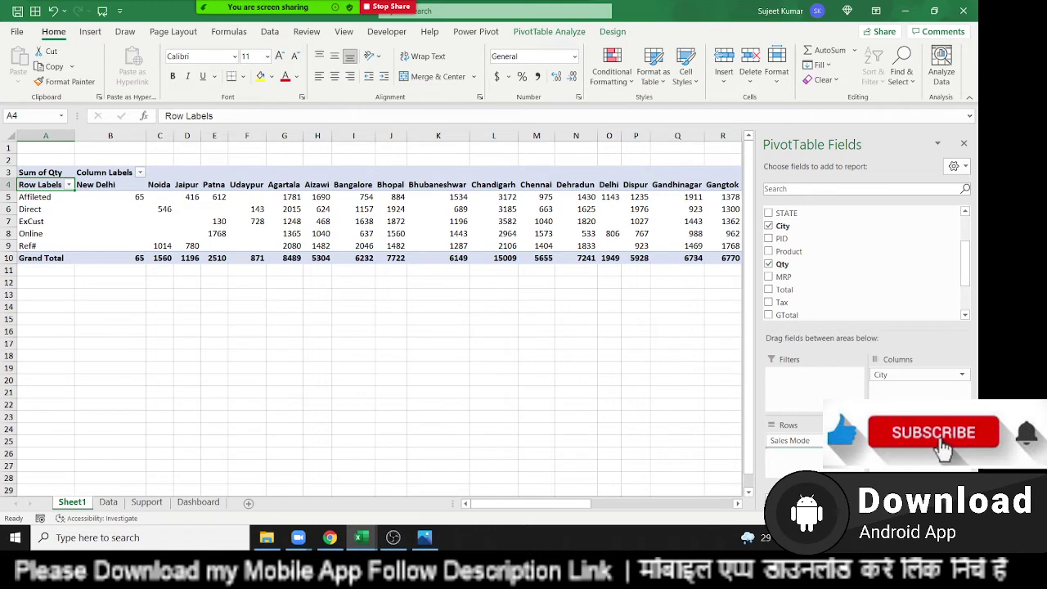
Move City from columns into rows, placed above Sales Mode
drag(811, 471, 814, 467)
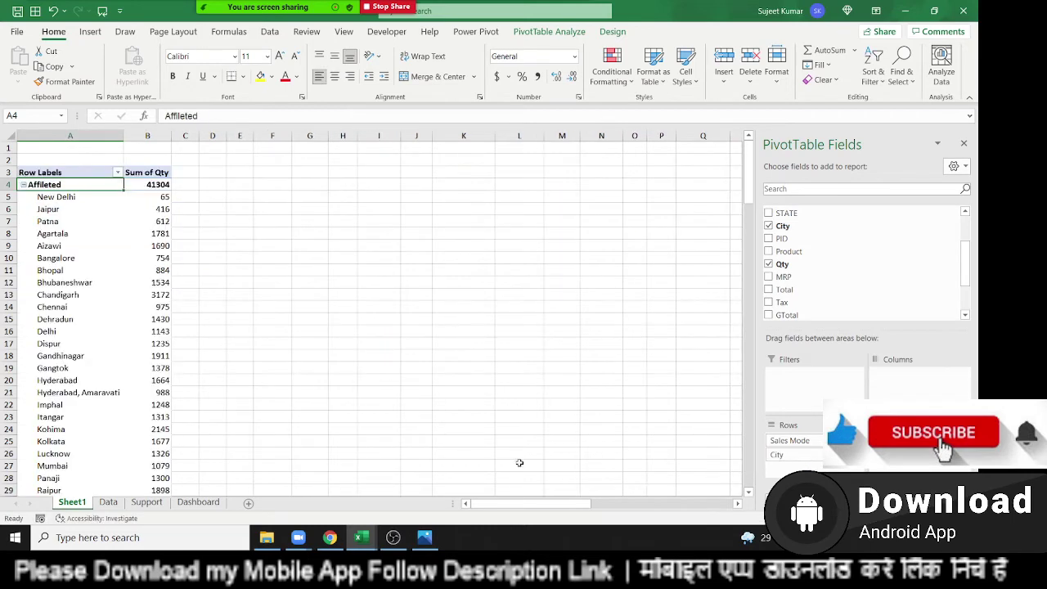
click(49, 220)
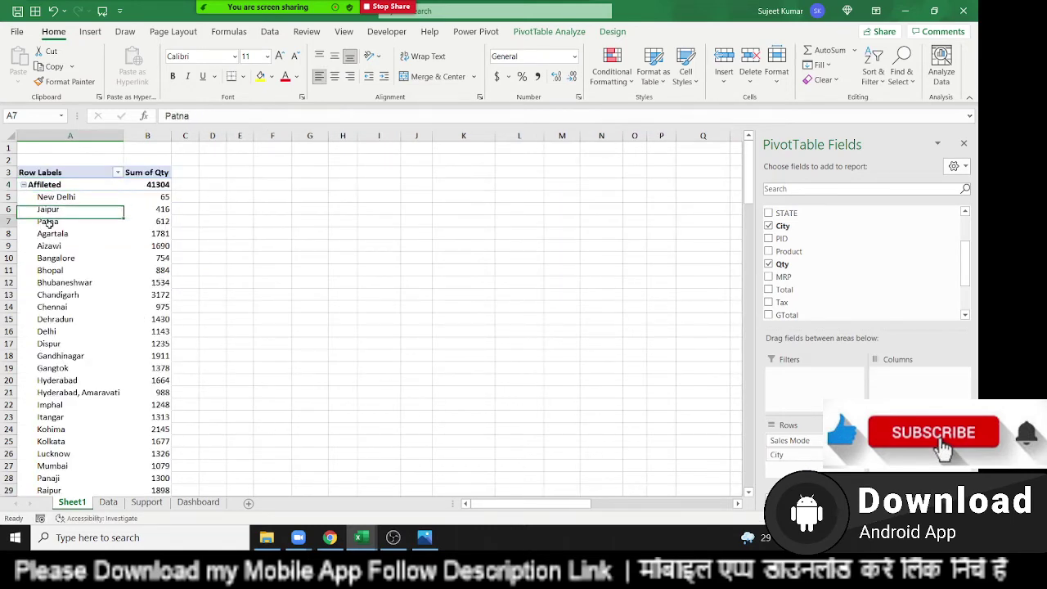
scroll(58, 258, down, 6)
scroll(57, 258, down, 5)
scroll(60, 260, up, 5)
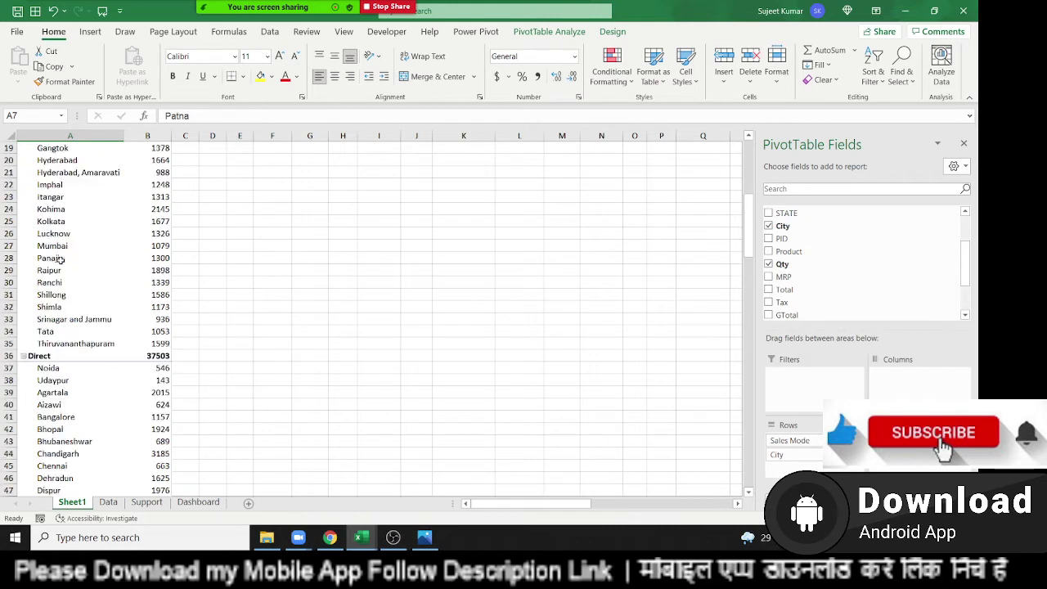
scroll(59, 261, up, 2)
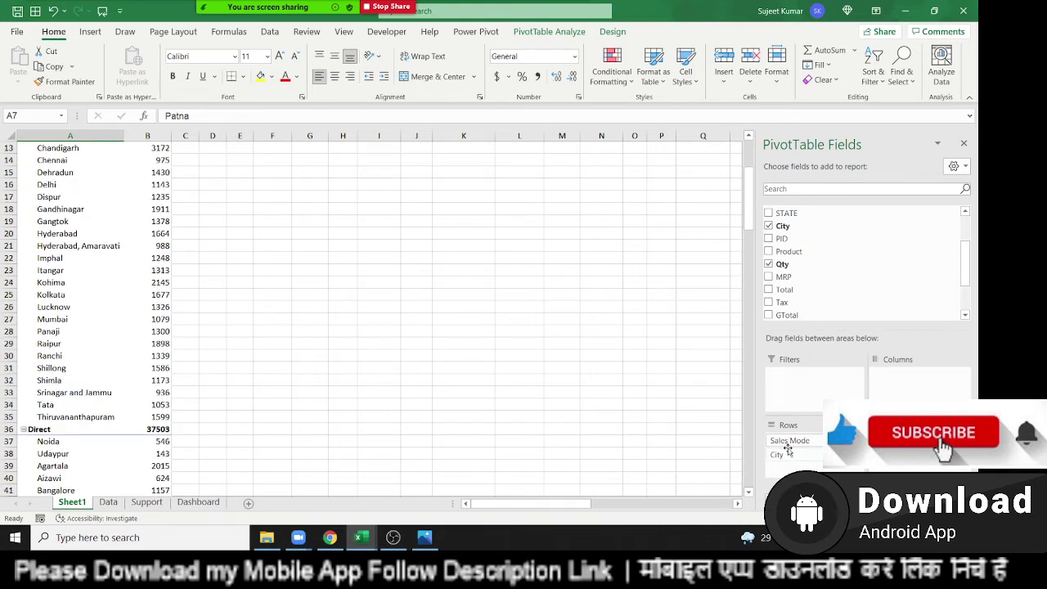
drag(781, 455, 797, 442)
scroll(273, 262, up, 4)
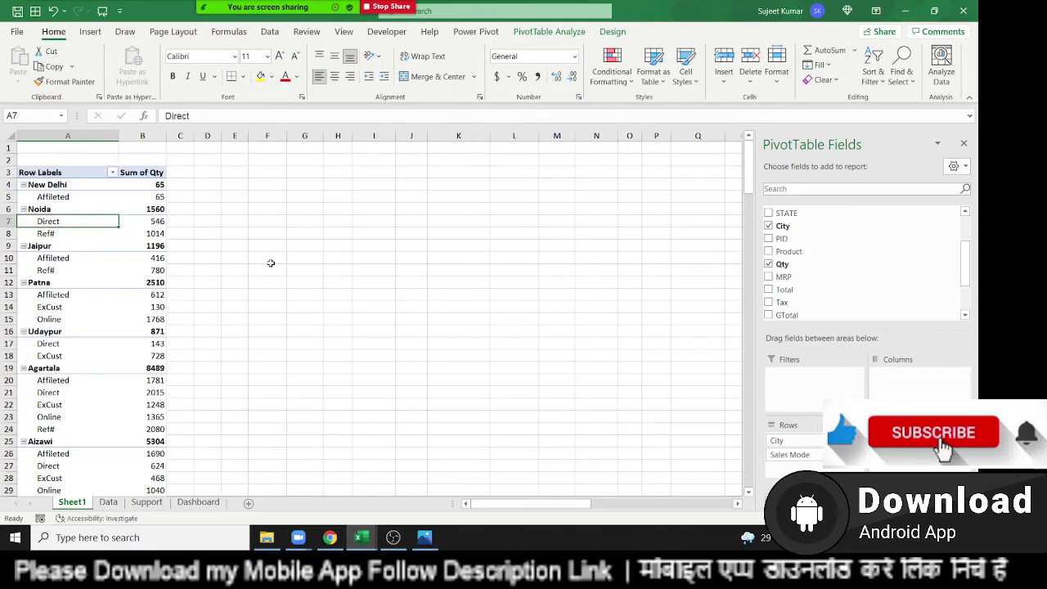
scroll(91, 263, down, 5)
scroll(91, 262, down, 11)
scroll(91, 263, up, 6)
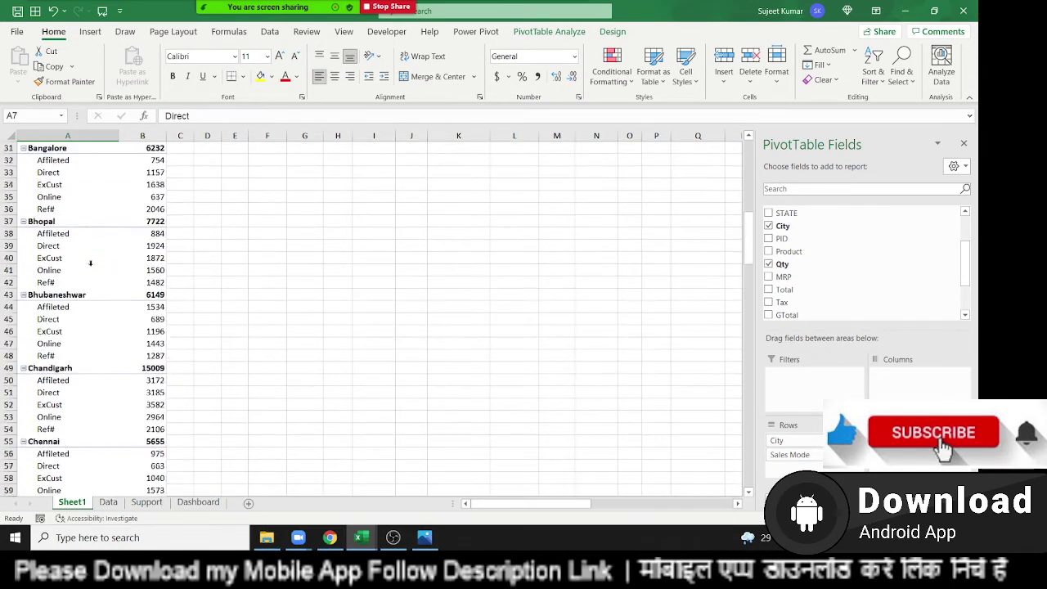
scroll(91, 262, up, 8)
scroll(91, 254, up, 2)
Collapse the New Delhi and Noida city groups, leaving Jaipur expanded
click(25, 187)
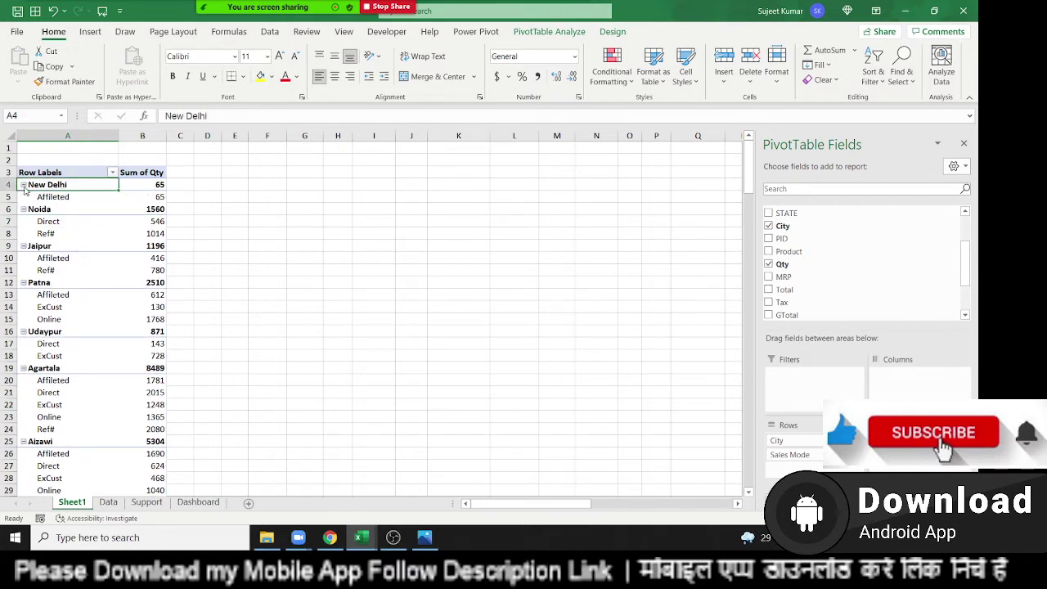
click(24, 185)
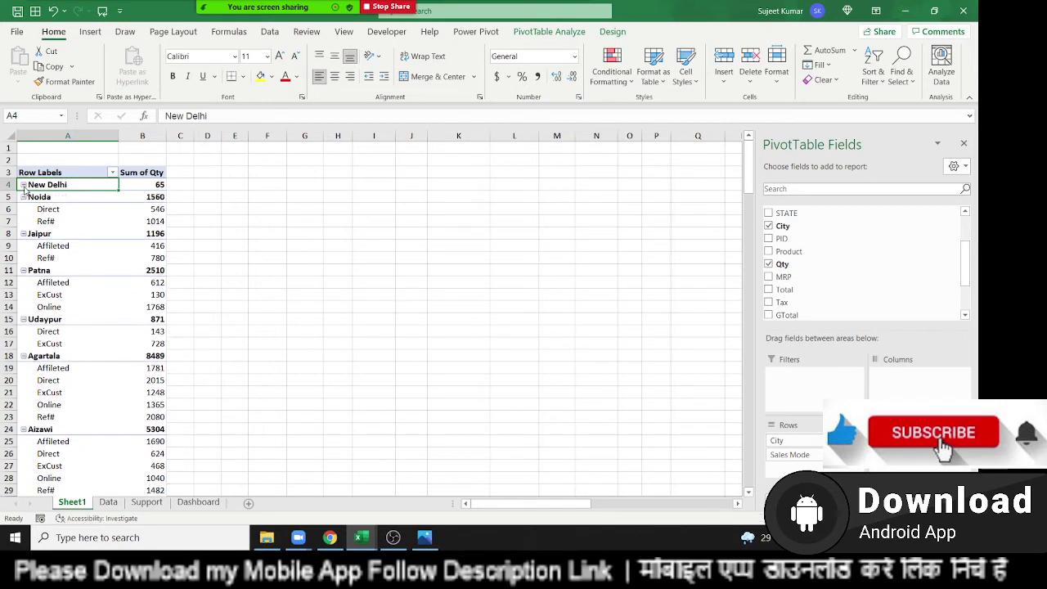
click(24, 197)
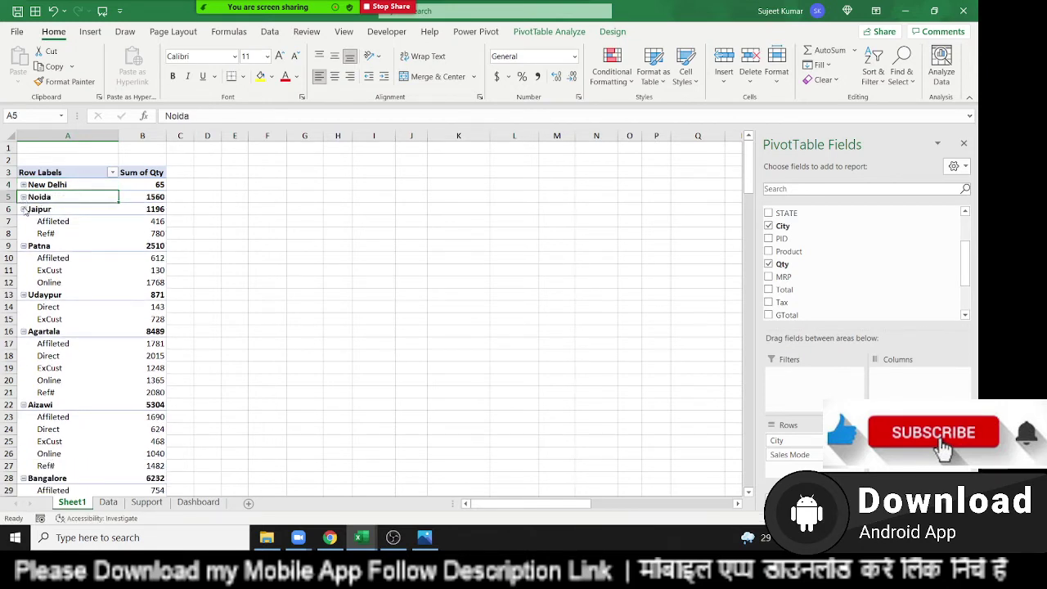
click(23, 209)
click(24, 210)
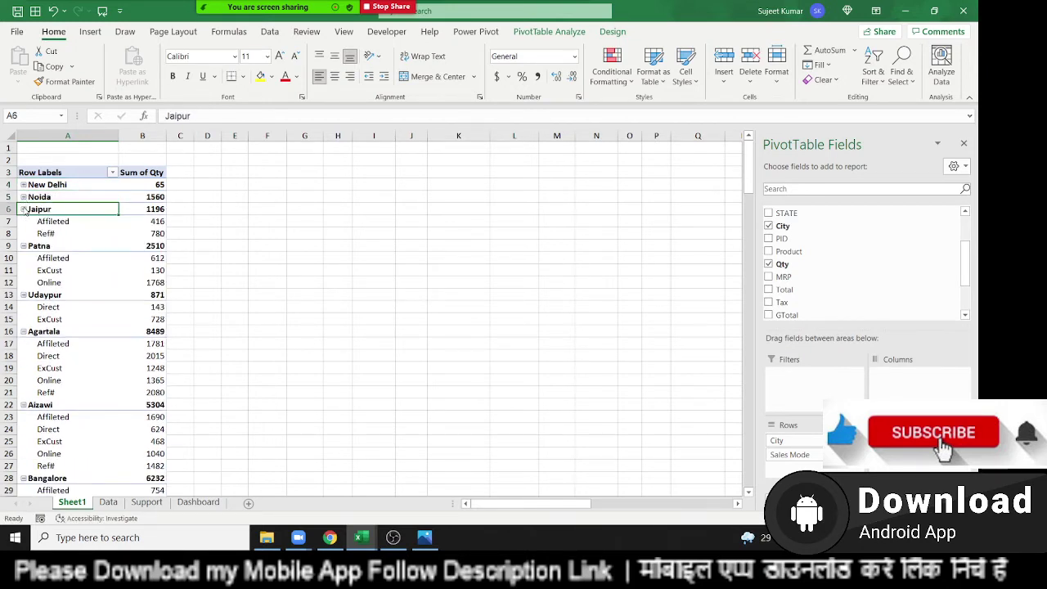
Expand and then collapse all city groups with the Expand Field and Collapse Field commands
click(569, 35)
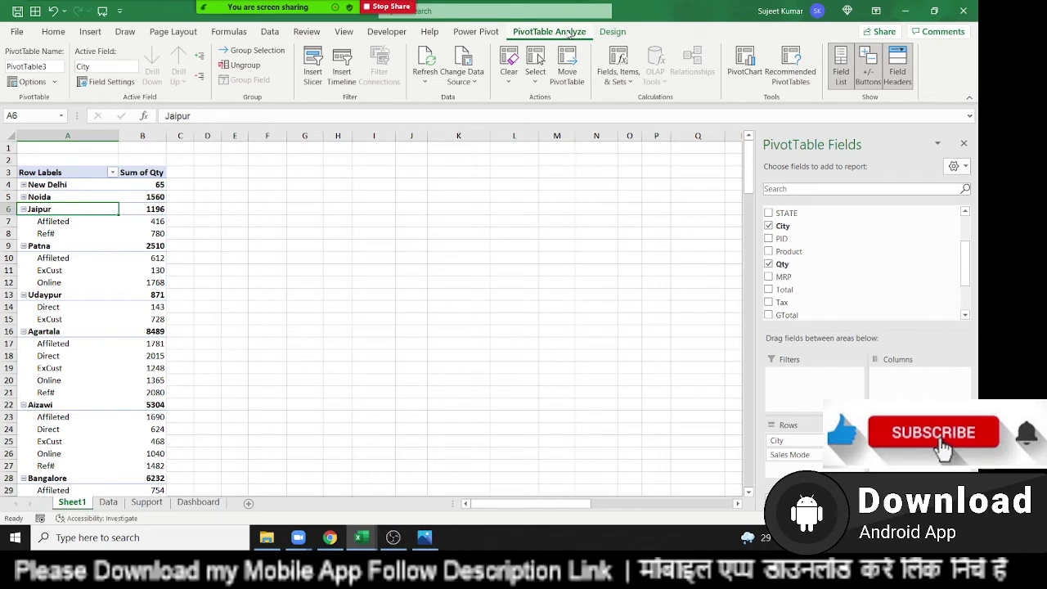
click(199, 65)
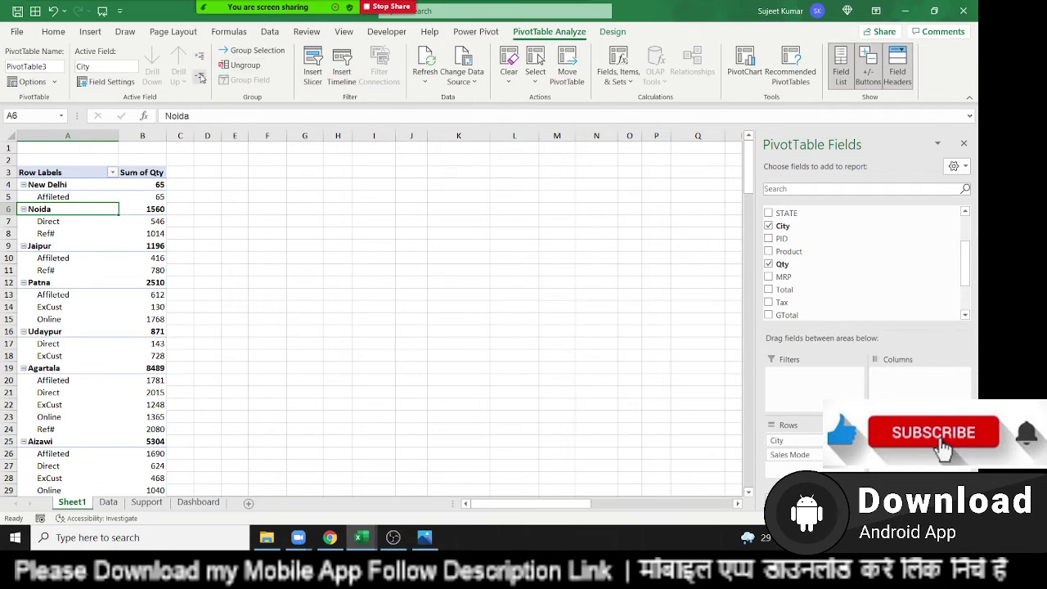
click(200, 76)
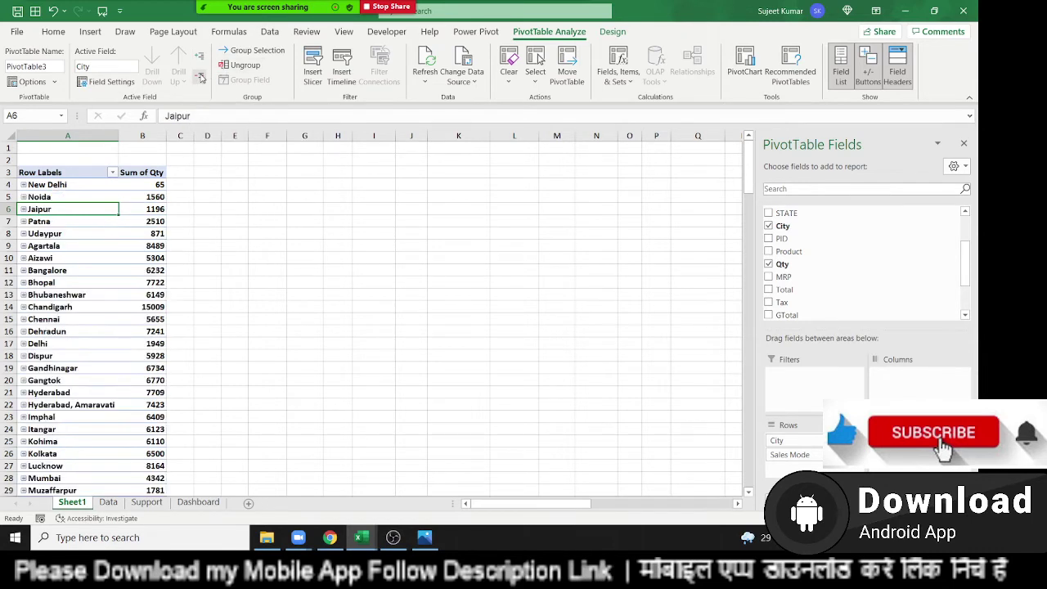
scroll(170, 209, down, 5)
scroll(170, 209, down, 5)
scroll(159, 229, up, 10)
Expand all city groups and paste columns A:B as values into J1, AutoFitting column J
click(200, 58)
click(116, 136)
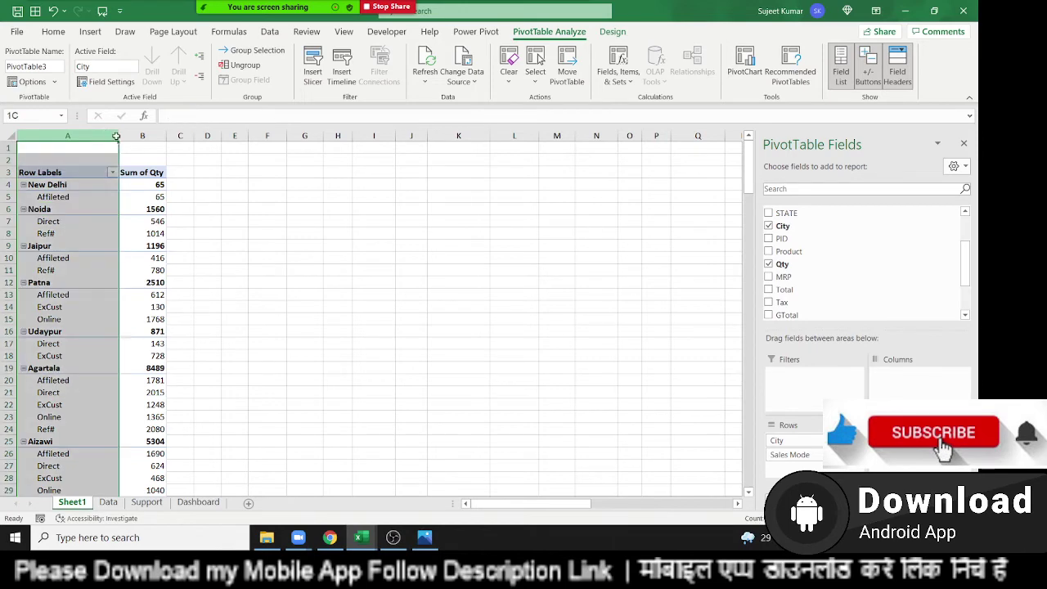
drag(116, 136, 142, 135)
key(ctrl+c)
click(413, 147)
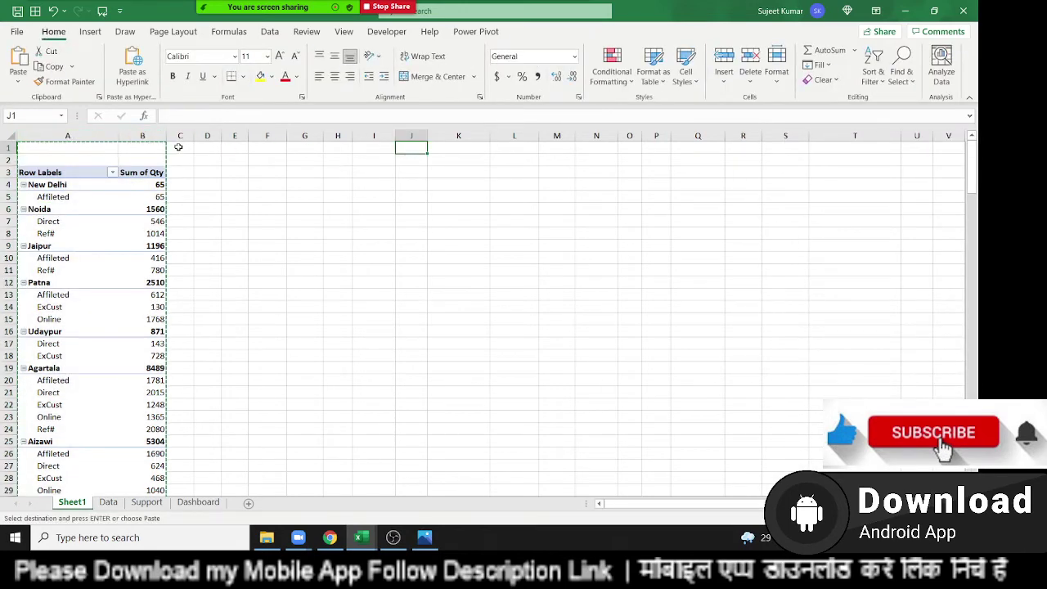
click(18, 82)
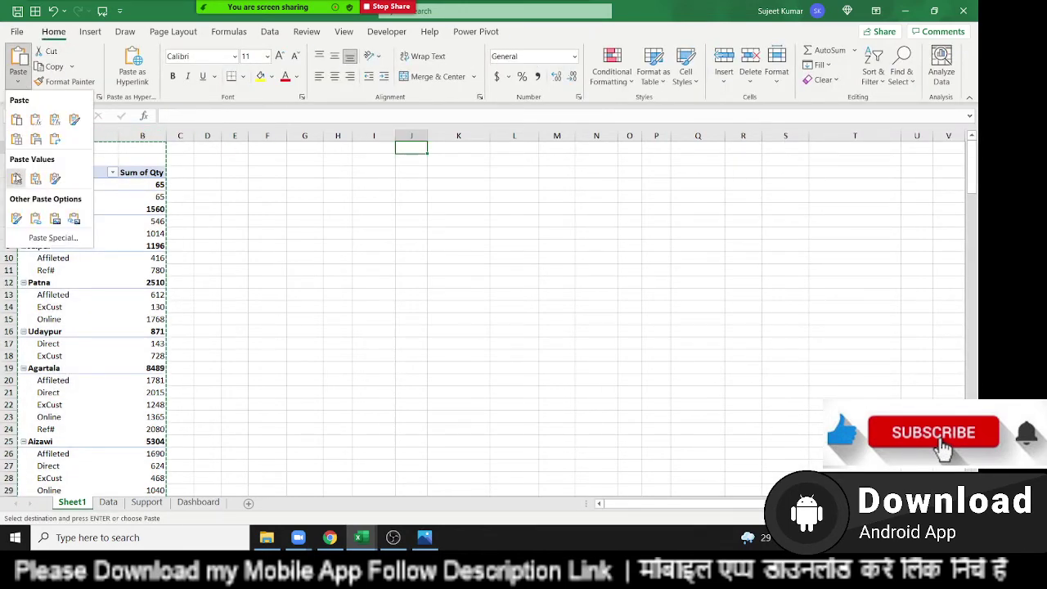
click(15, 178)
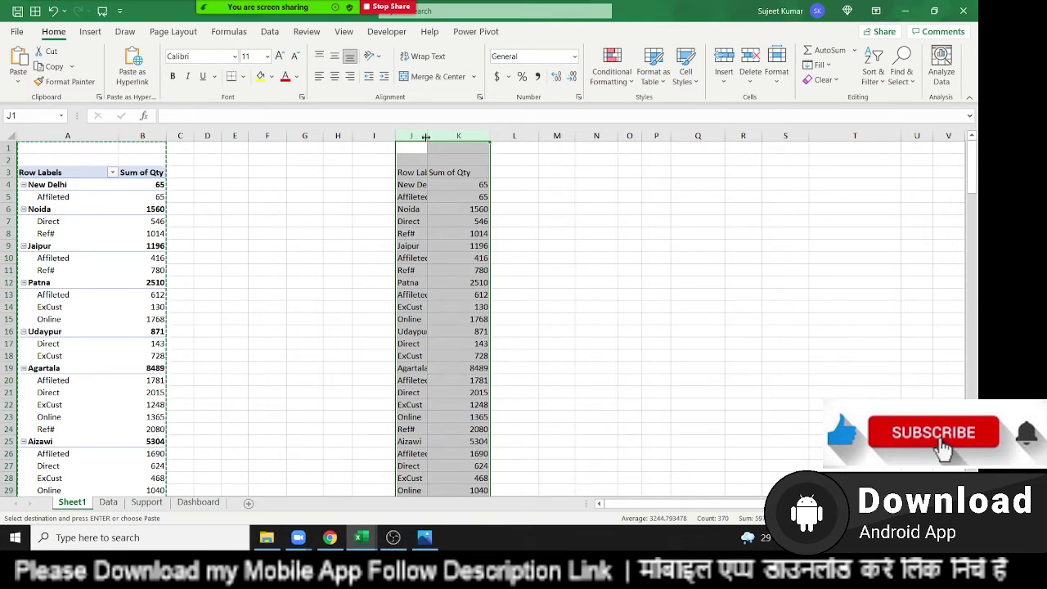
double_click(428, 138)
Review the pasted city and Sales Mode labels in column J
click(429, 182)
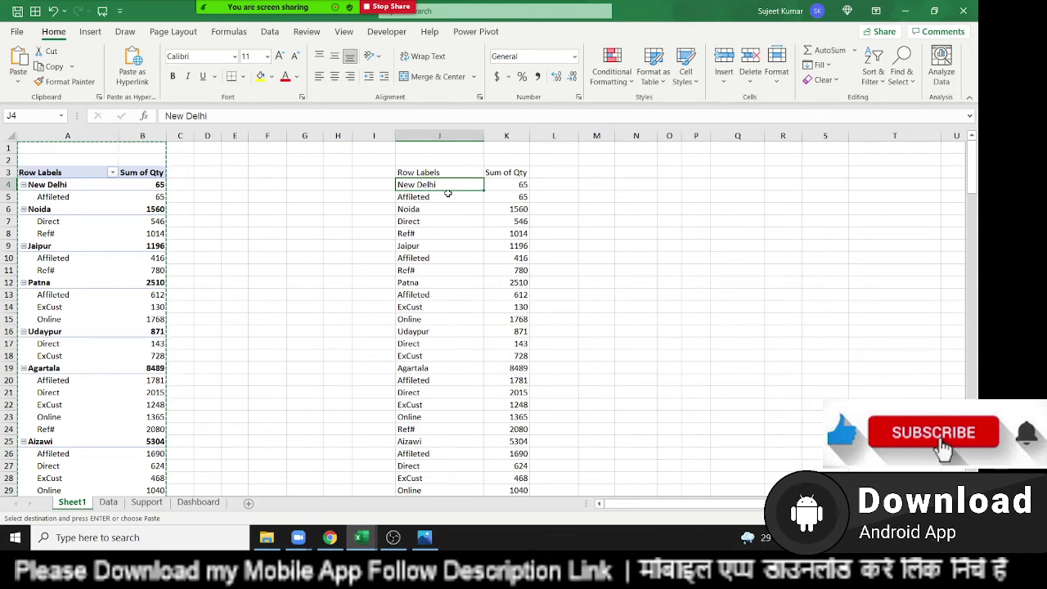
key(Down)
key(Down)
key(Down)
key(Down)
key(Down)
key(Down)
key(Down)
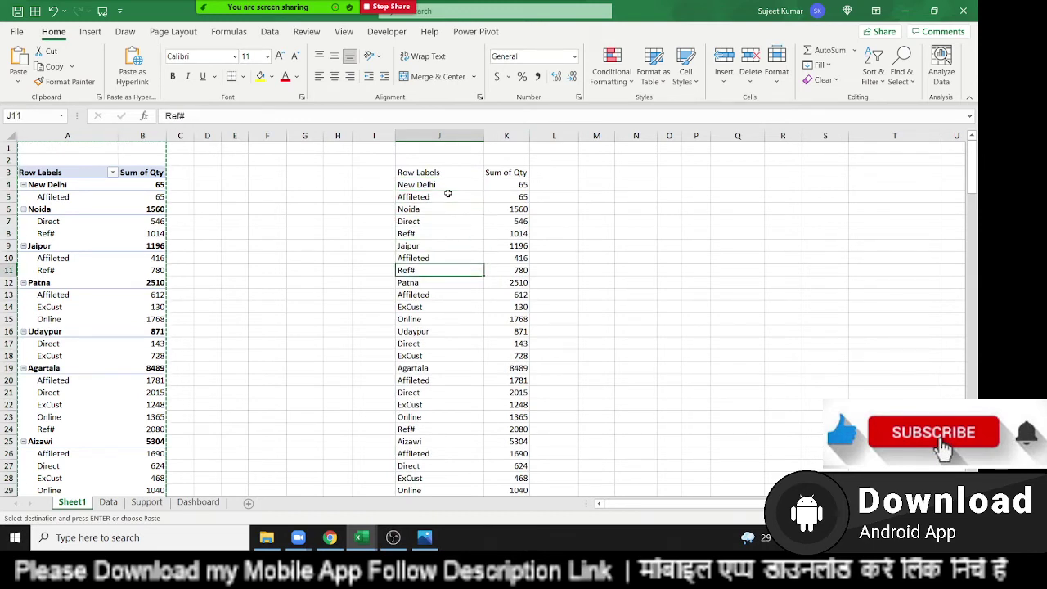
key(Down)
key(Down)
key(Down)
key(Down)
key(Down)
key(Down)
key(Down)
key(Down)
key(Down)
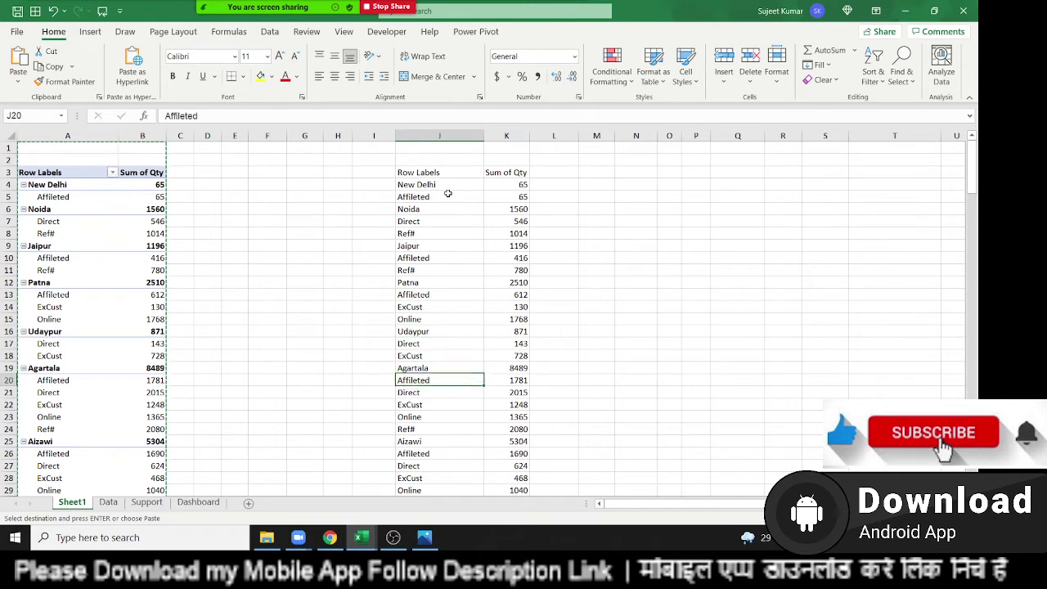
key(Down)
key(Down)
key(ctrl+Up)
key(ctrl+Up)
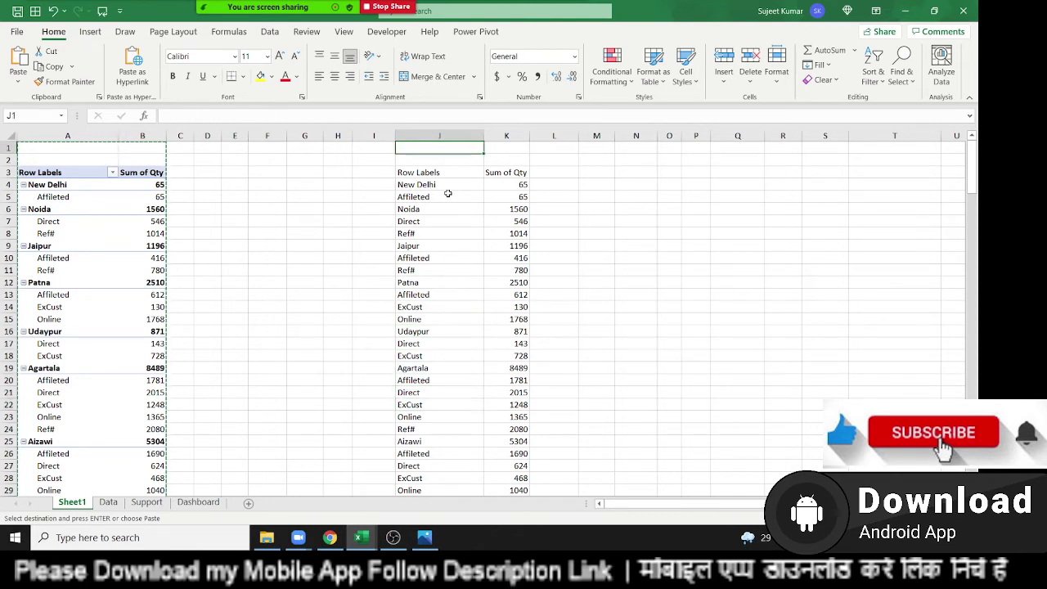
key(Down)
key(Down)
key(Down)
key(Down)
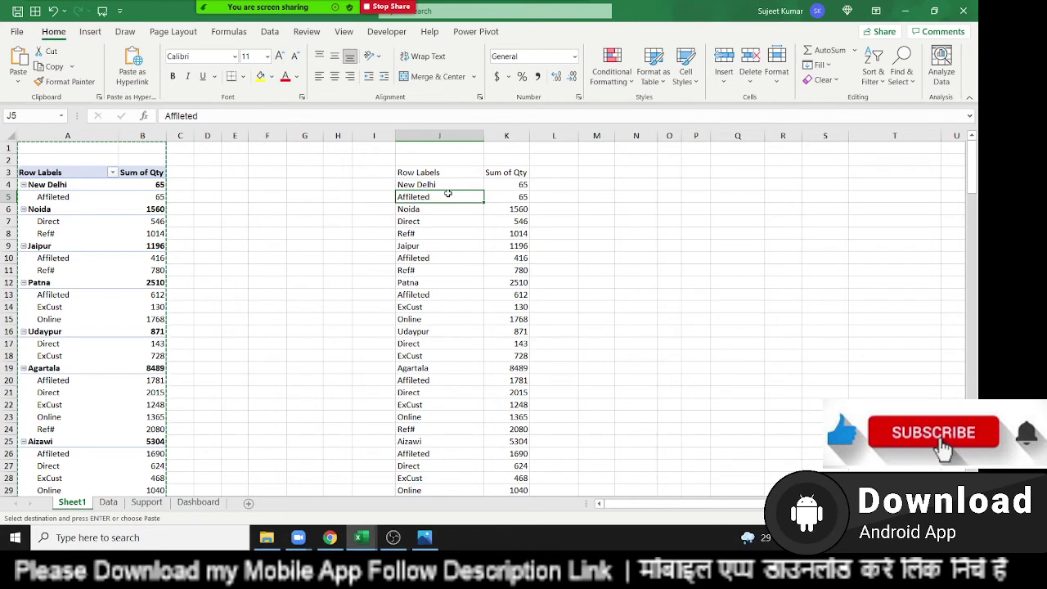
Clear the pasted copy from columns J and K and return to the pivot
key(ctrl+space)
key(shift+Right)
key(Delete)
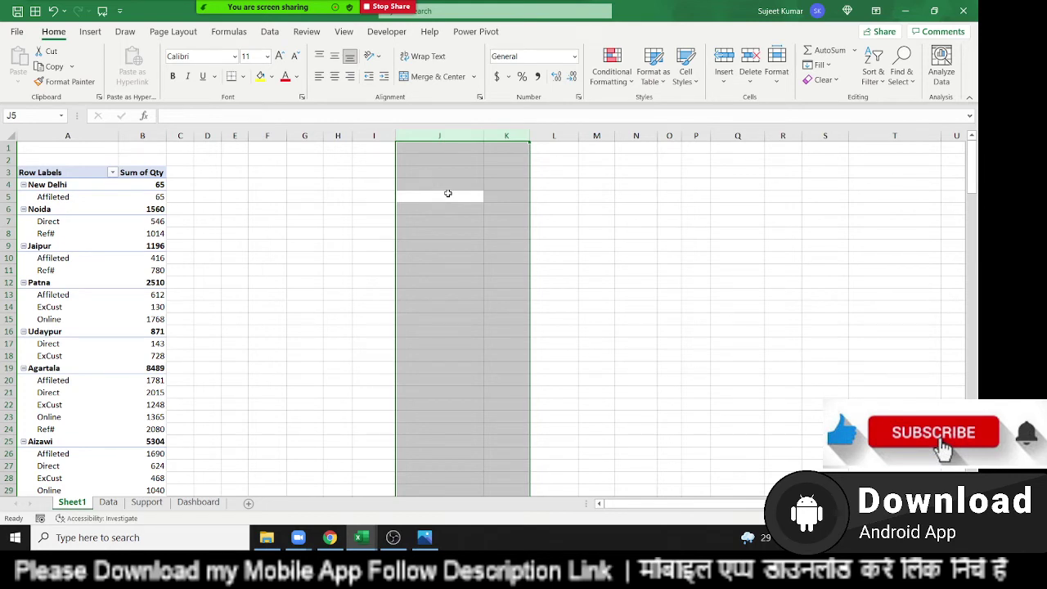
key(Left)
key(Home)
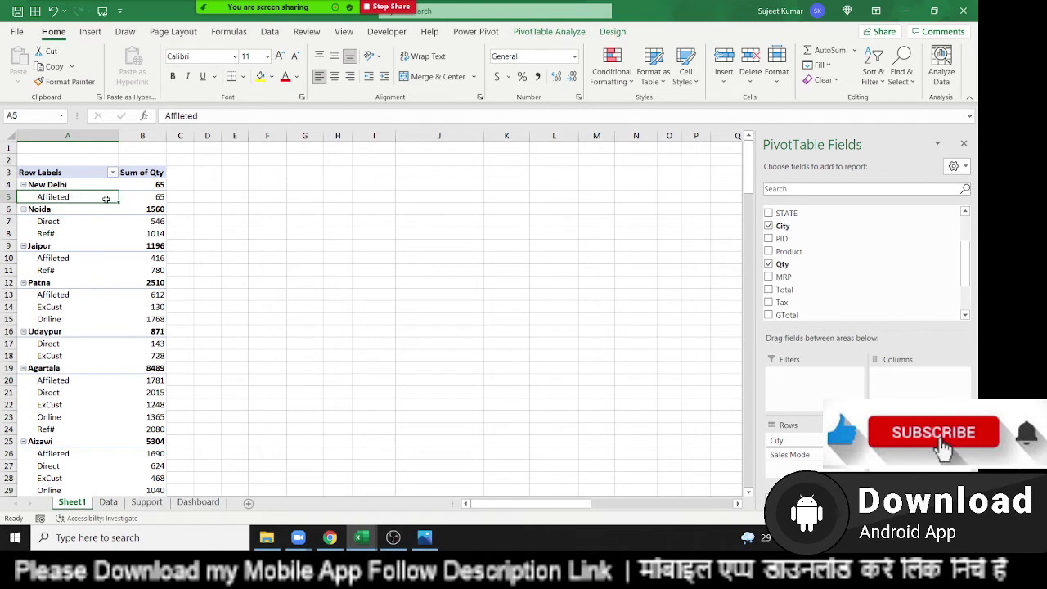
Switch the PivotTable report layout to Show in Tabular Form
click(612, 32)
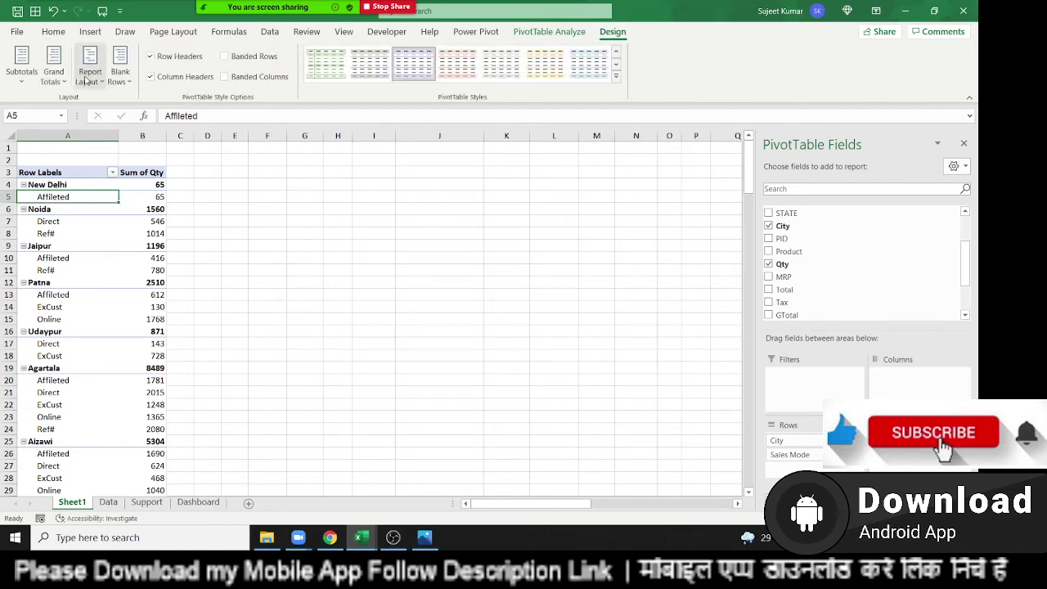
click(88, 77)
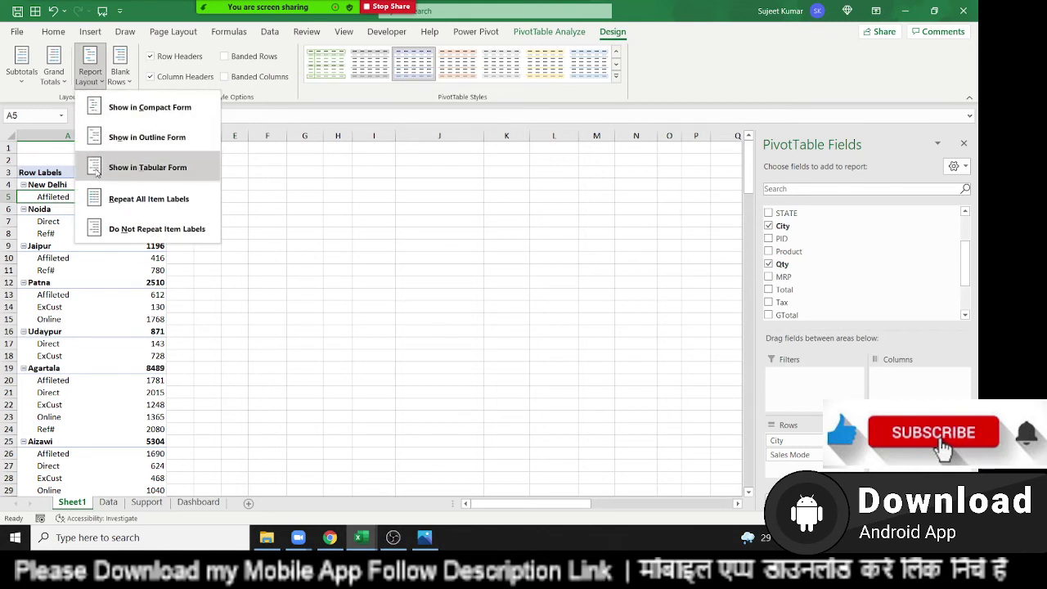
click(96, 167)
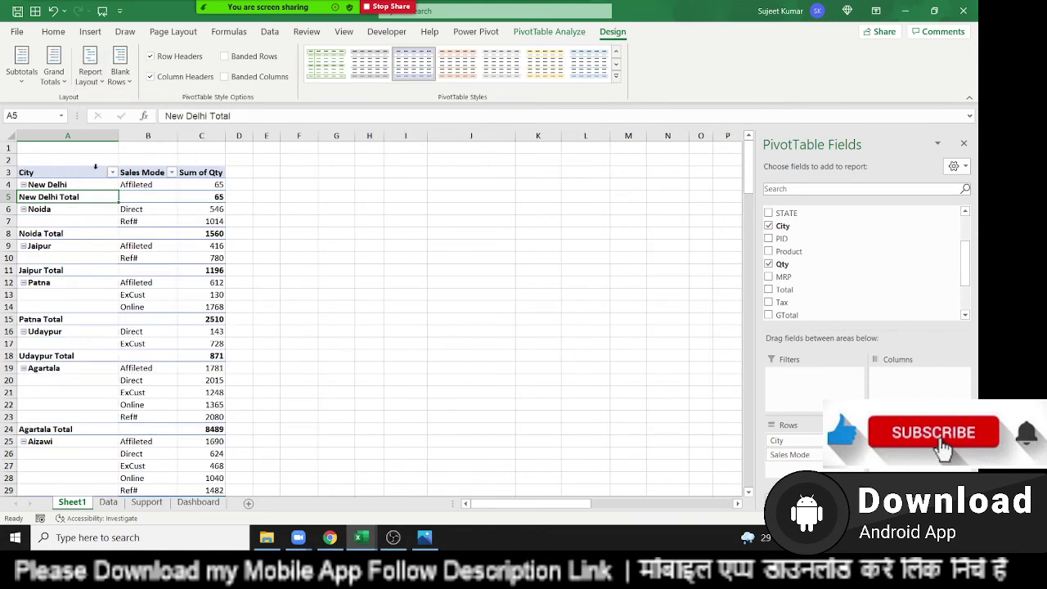
Turn on Classic PivotTable layout on the Display page of PivotTable Options
right_click(83, 203)
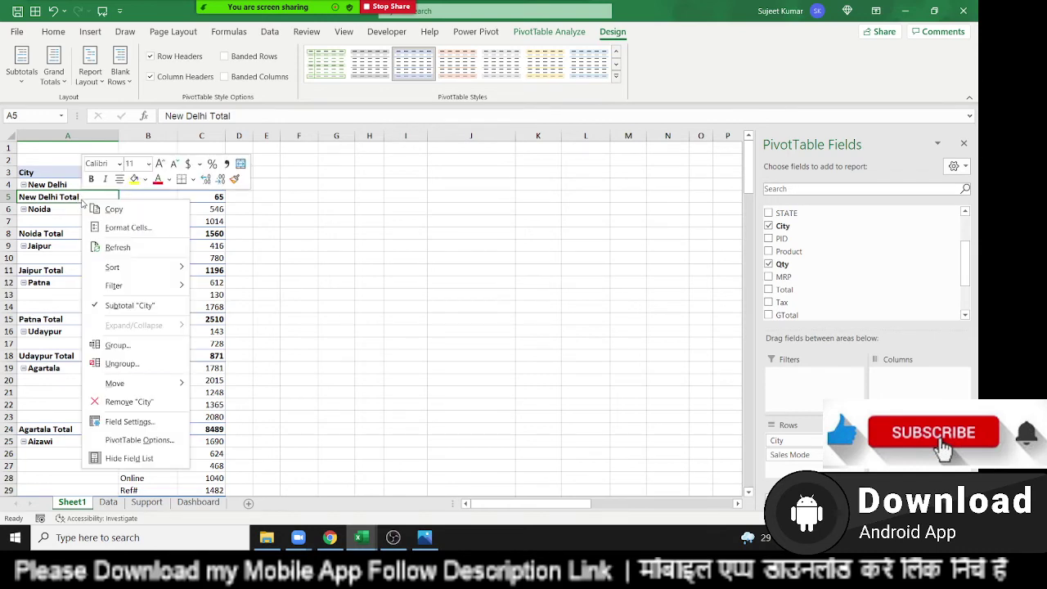
click(127, 440)
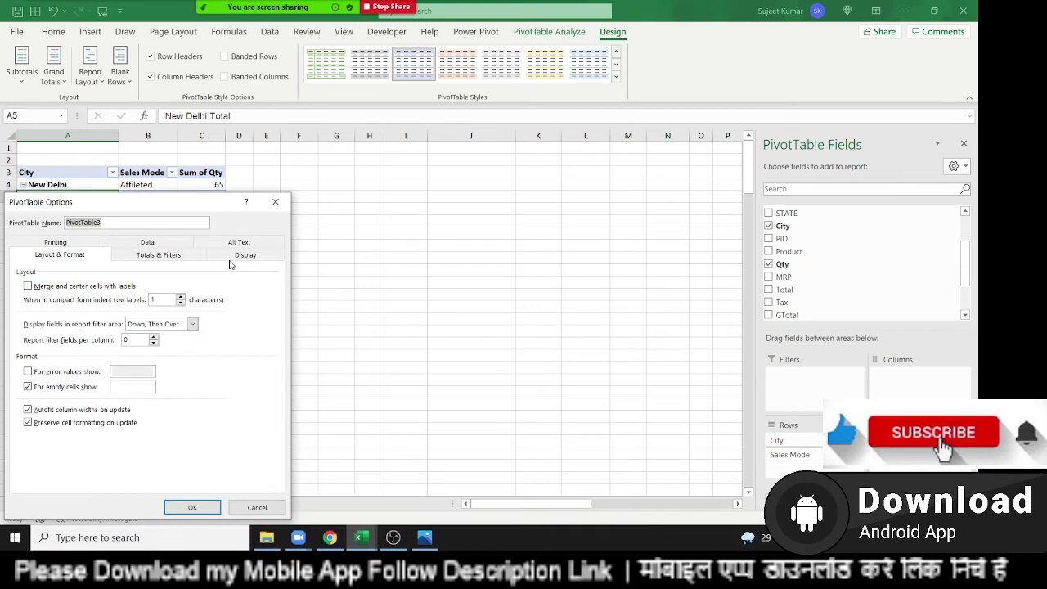
click(237, 257)
click(64, 357)
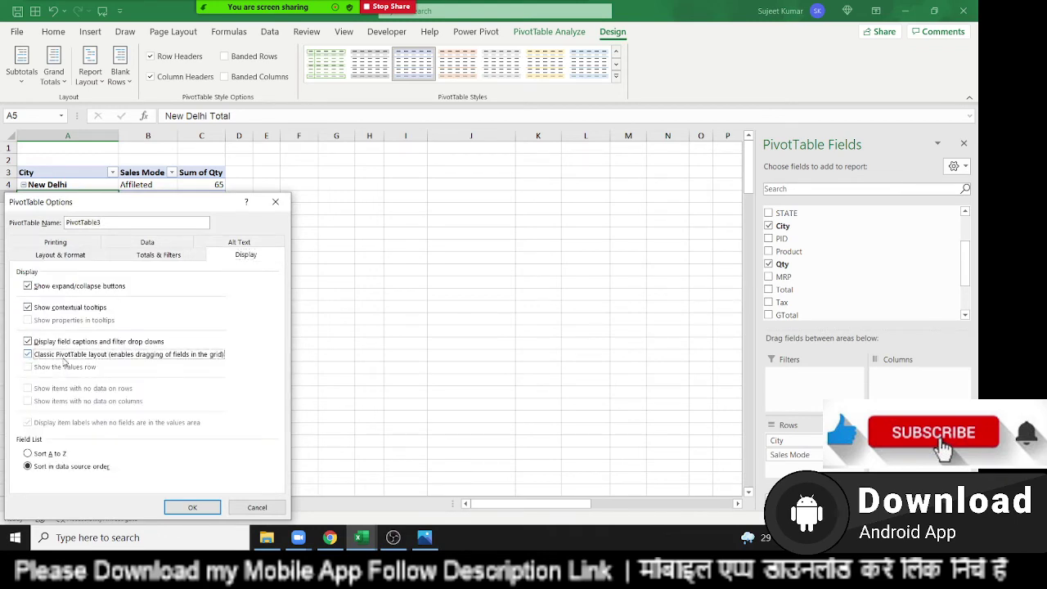
click(193, 507)
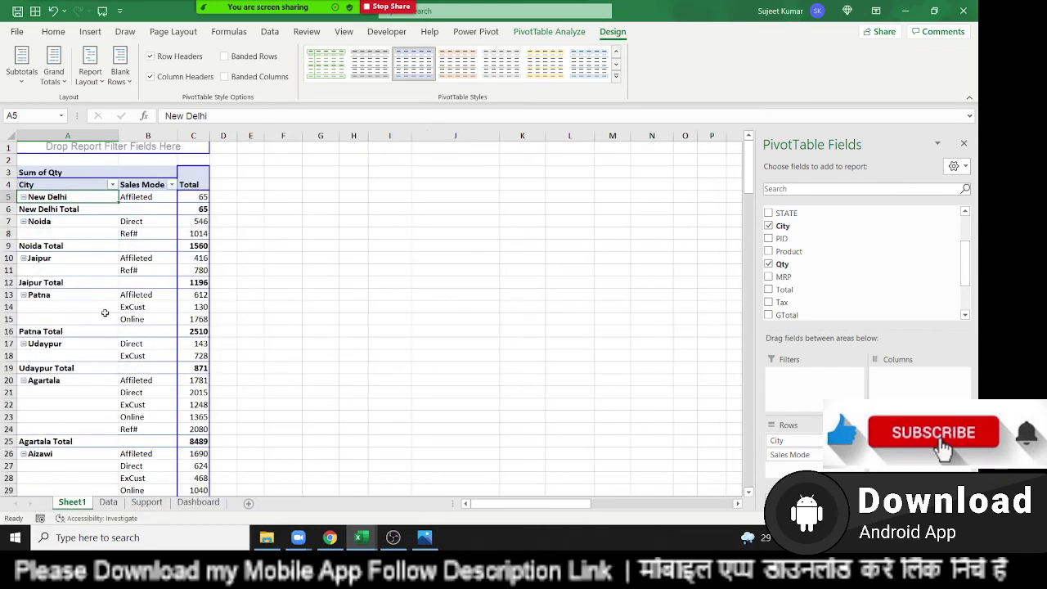
scroll(105, 279, down, 6)
scroll(104, 246, up, 6)
click(80, 133)
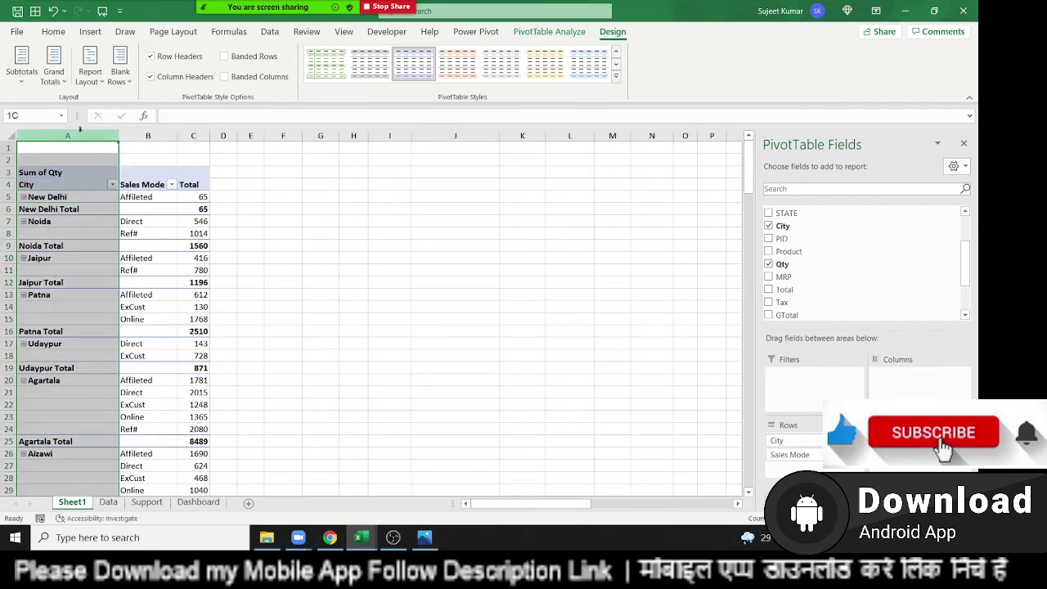
Uncheck Subtotal "City" to drop the New Delhi, Noida, Jaipur, Udaypur and Agartala Total rows
click(147, 133)
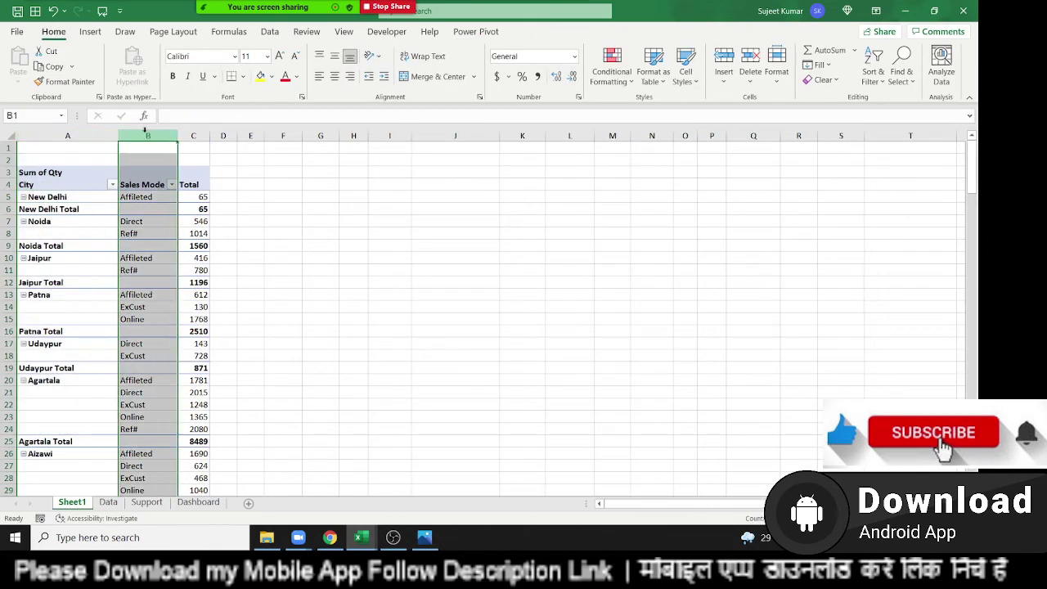
click(256, 244)
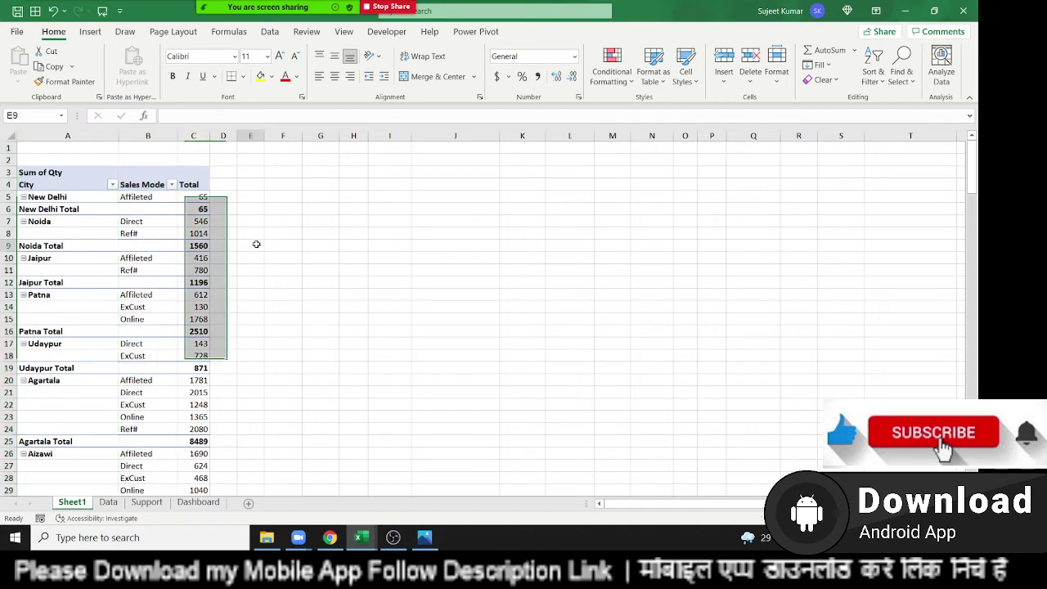
click(72, 199)
click(65, 210)
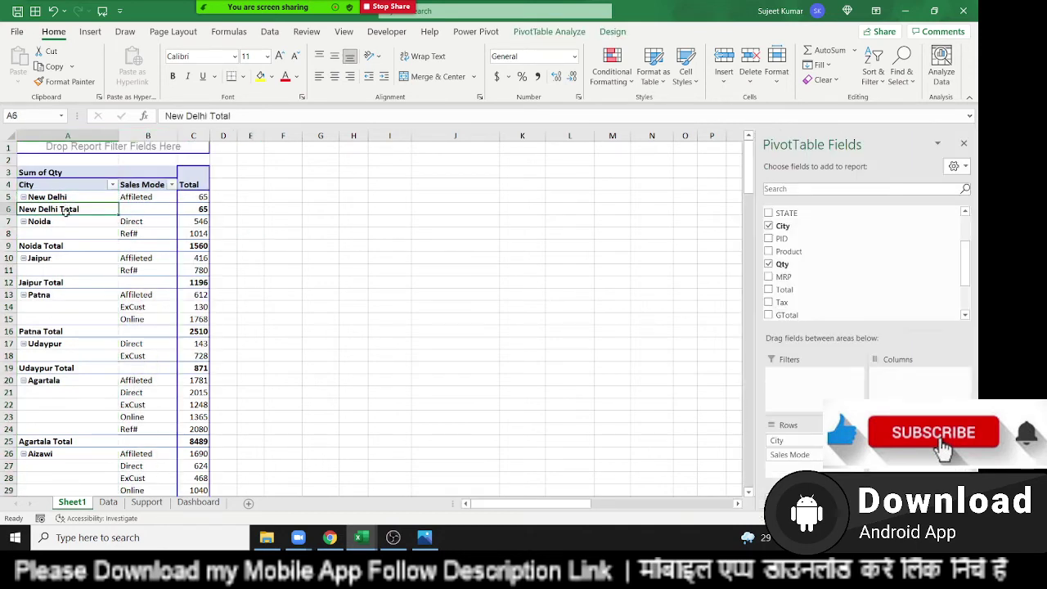
click(63, 247)
click(58, 283)
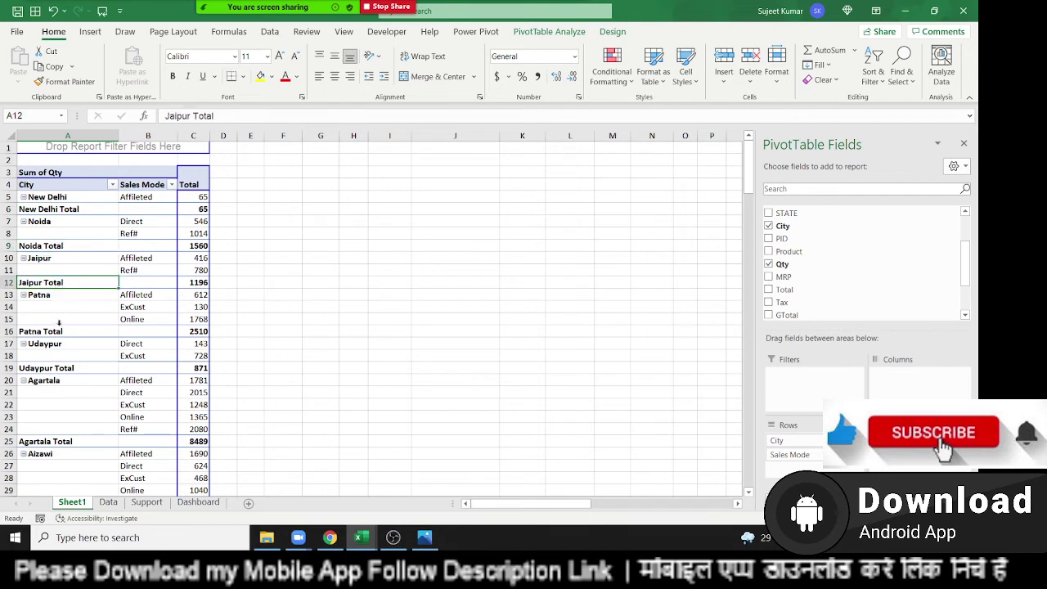
click(54, 342)
click(54, 368)
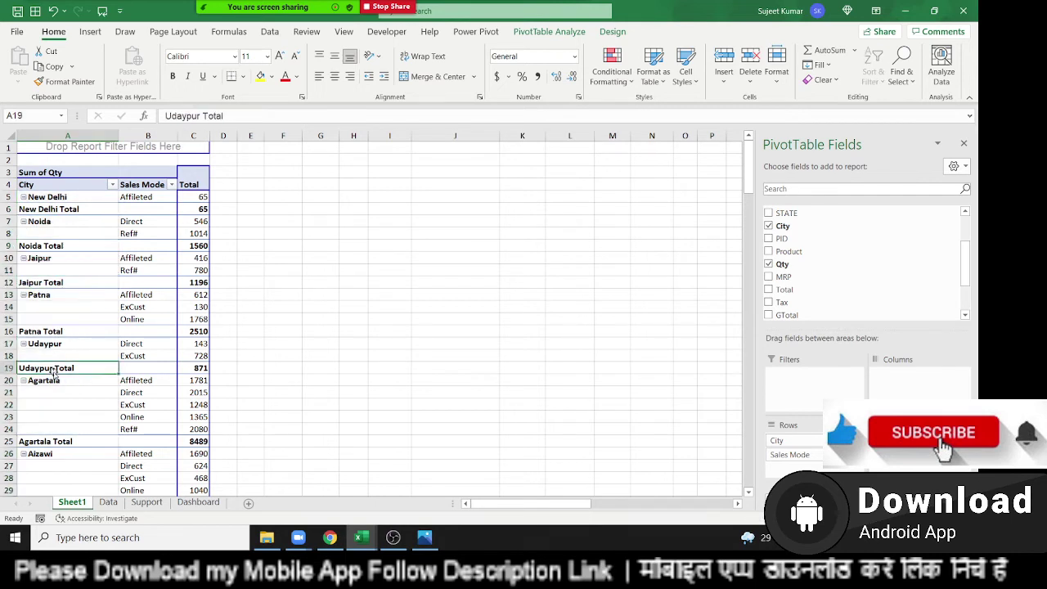
click(37, 435)
click(36, 440)
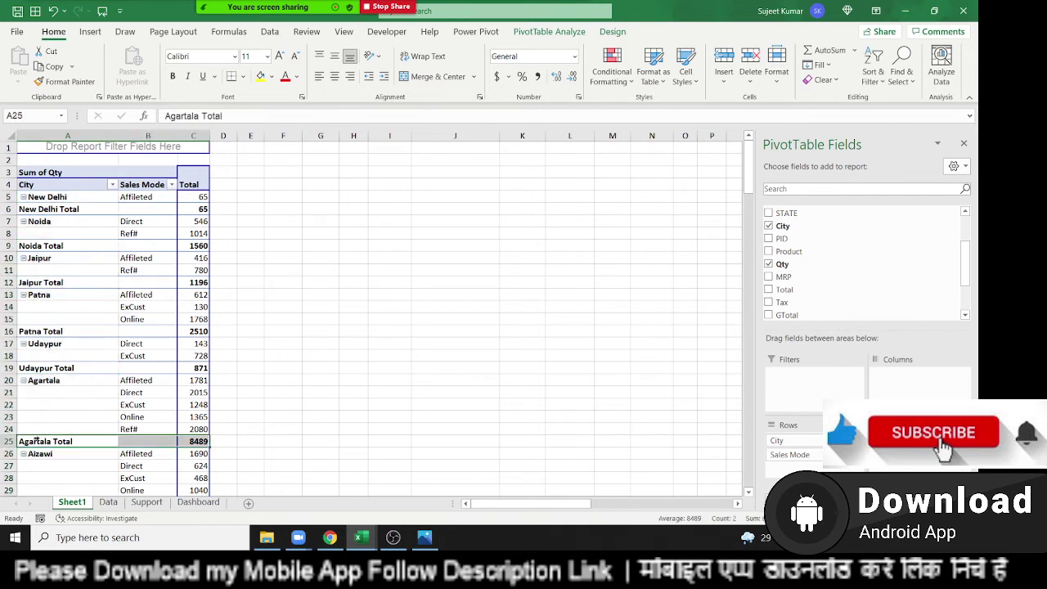
right_click(50, 442)
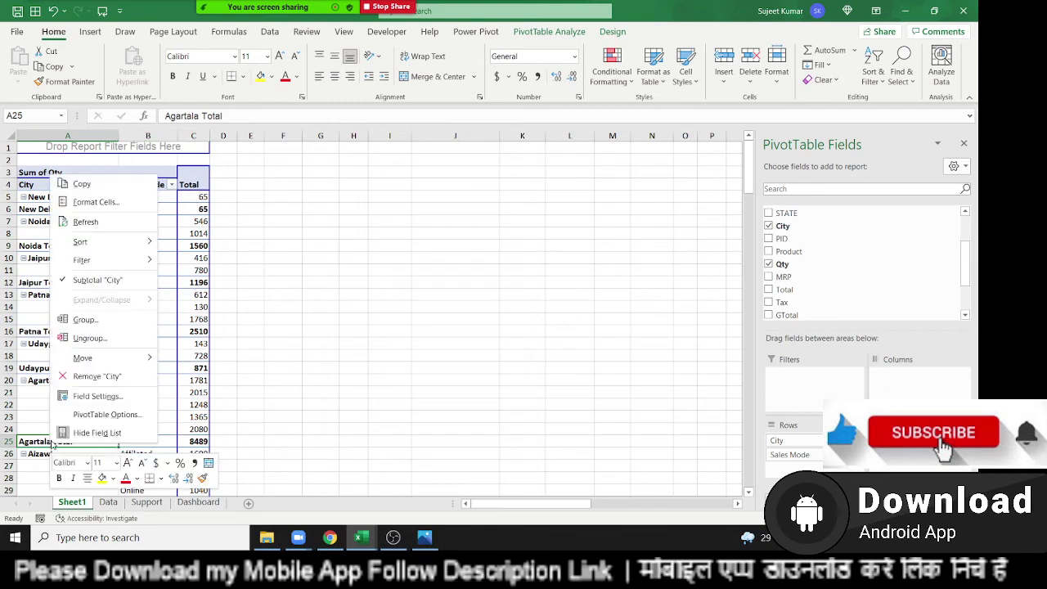
click(90, 281)
drag(83, 273, 80, 349)
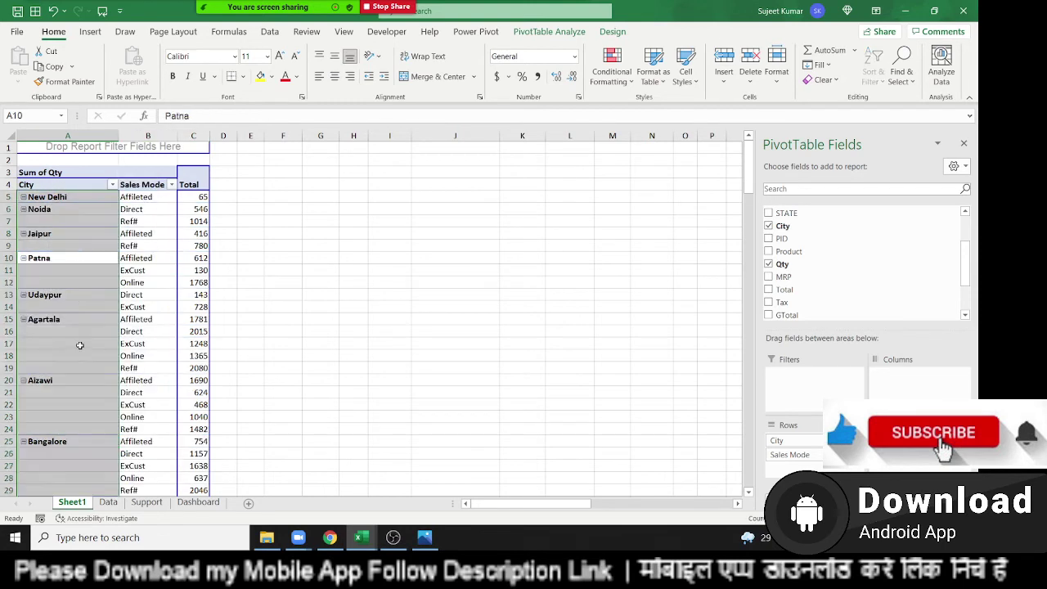
scroll(80, 349, down, 8)
scroll(80, 349, down, 6)
scroll(80, 349, up, 6)
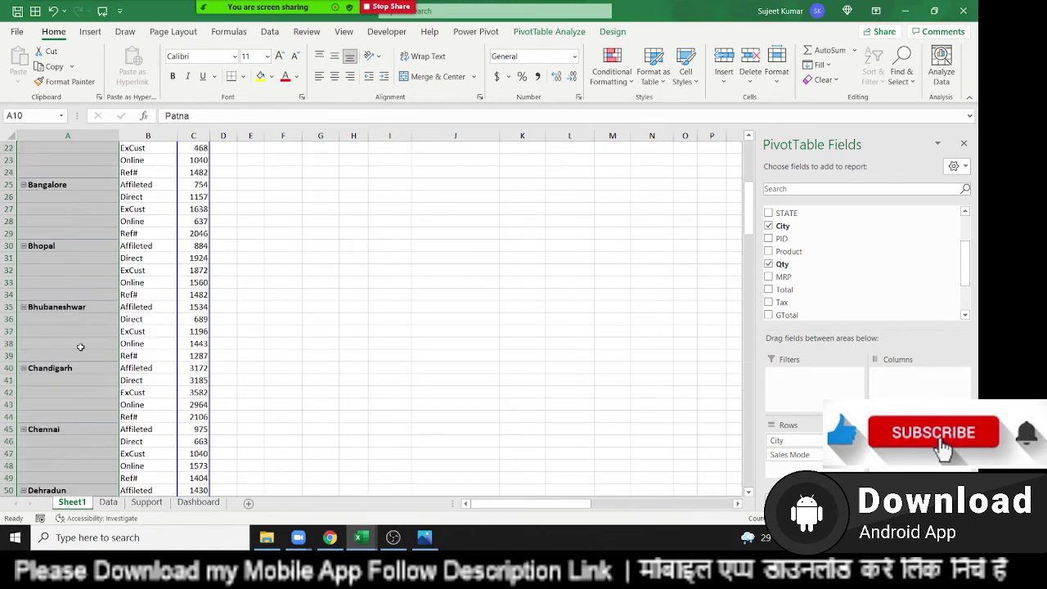
scroll(80, 349, up, 7)
scroll(81, 346, up, 1)
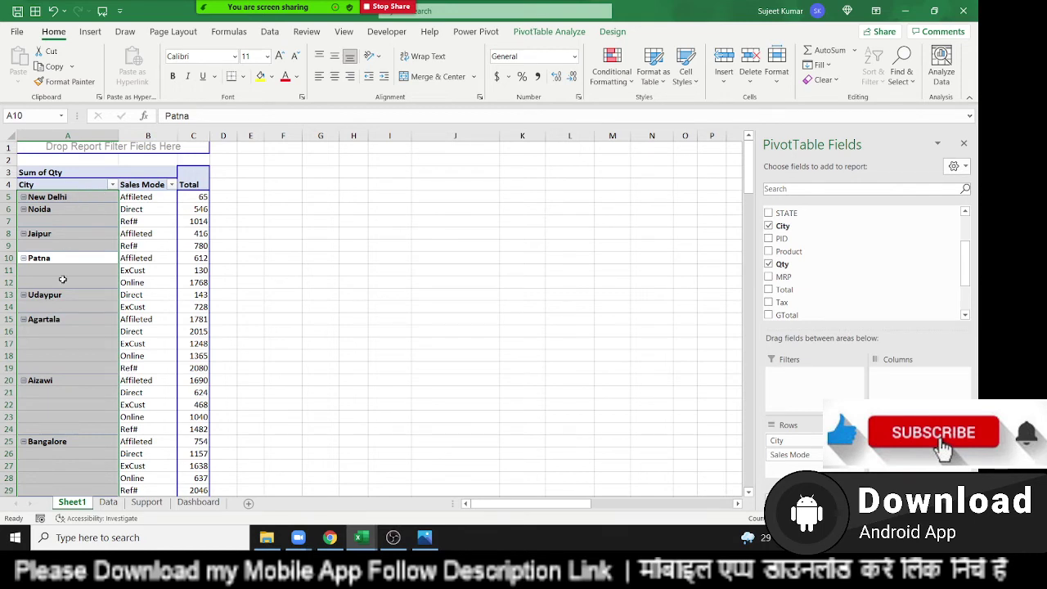
mouse_move(72, 273)
mouse_down()
mouse_move(72, 293)
mouse_move(63, 284)
mouse_up()
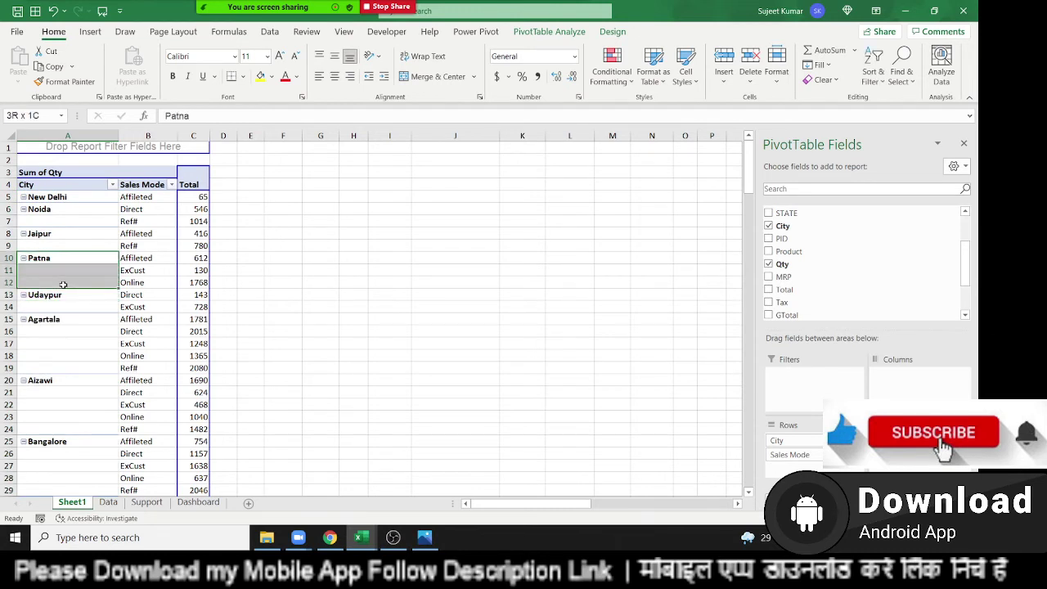
click(65, 276)
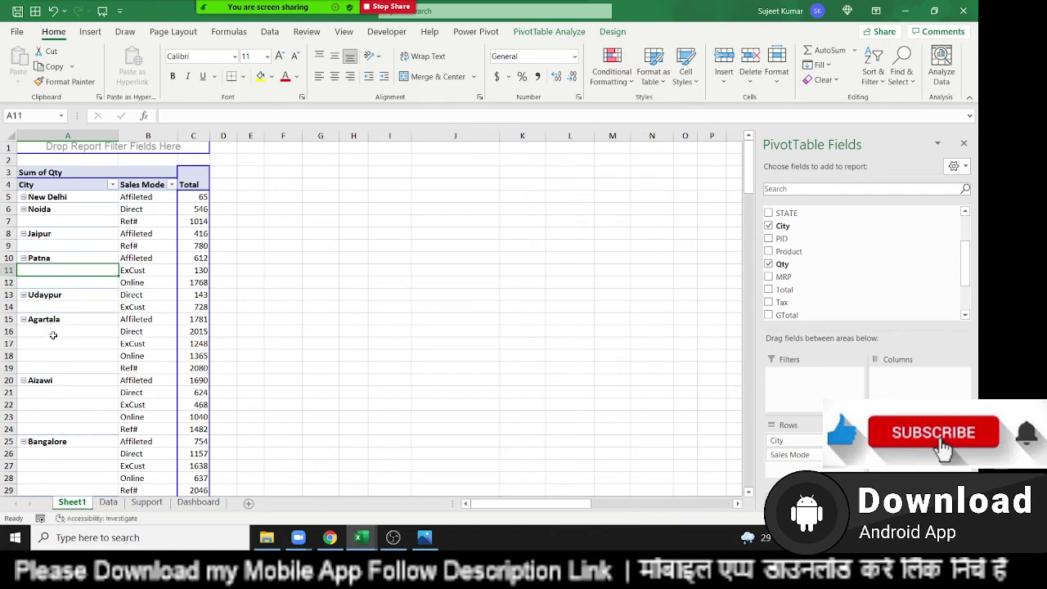
drag(53, 368, 55, 334)
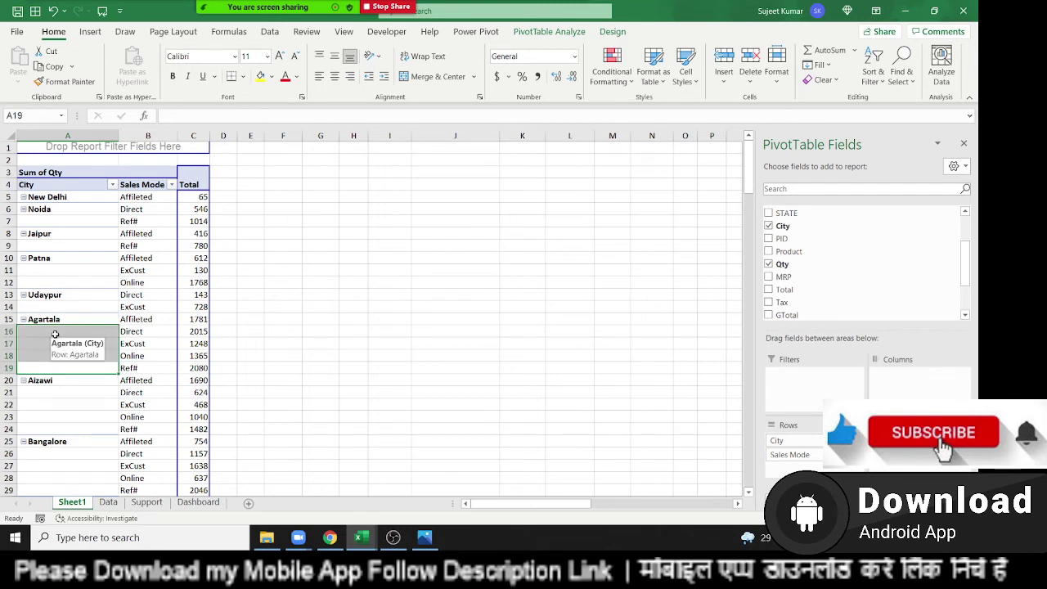
click(64, 267)
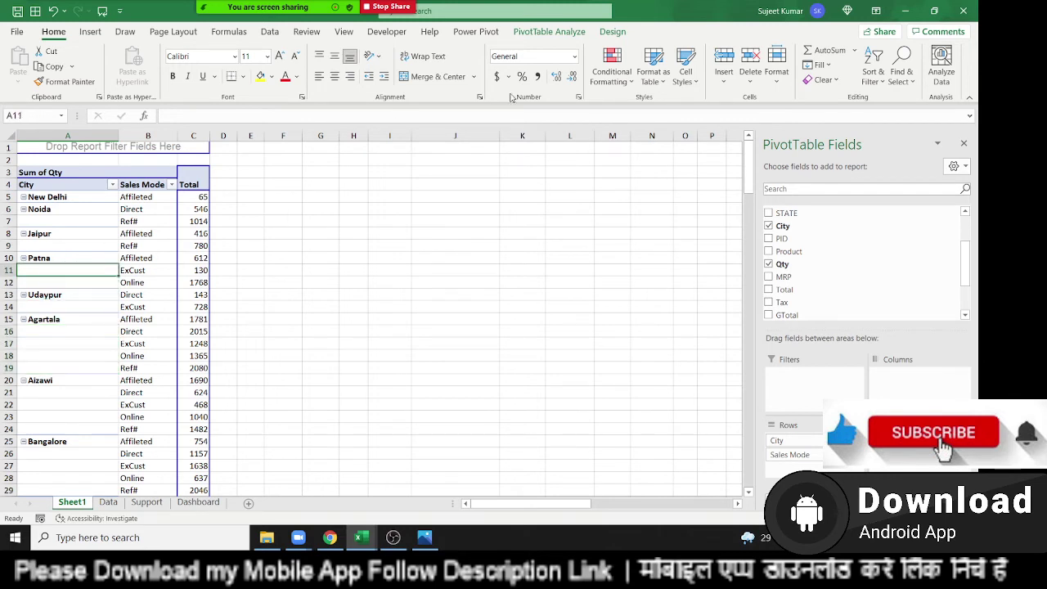
Set the report layout to repeat each city label on every Sales Mode row
click(612, 34)
click(85, 82)
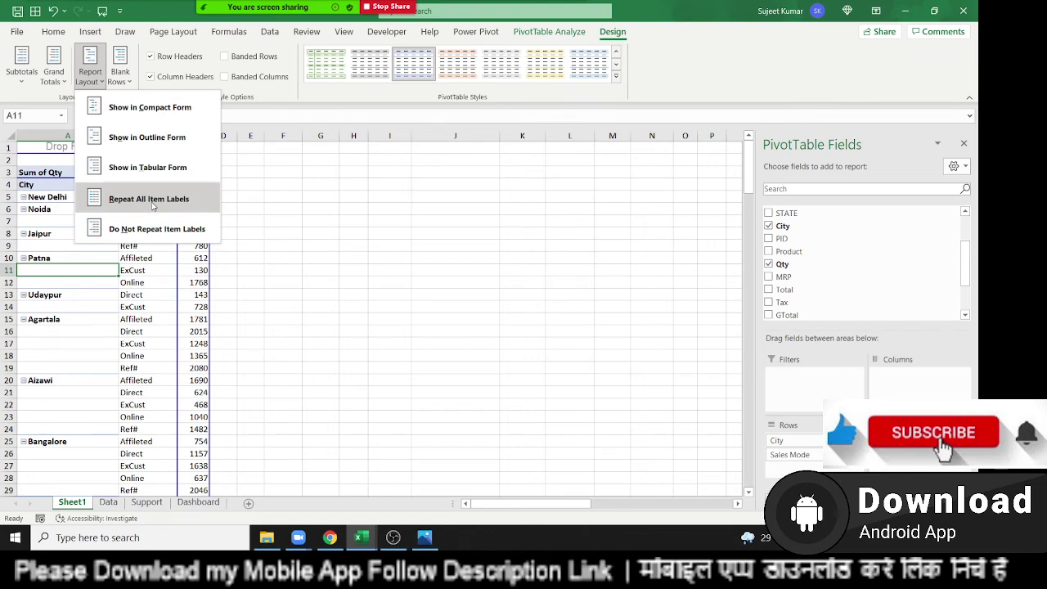
click(152, 203)
click(52, 247)
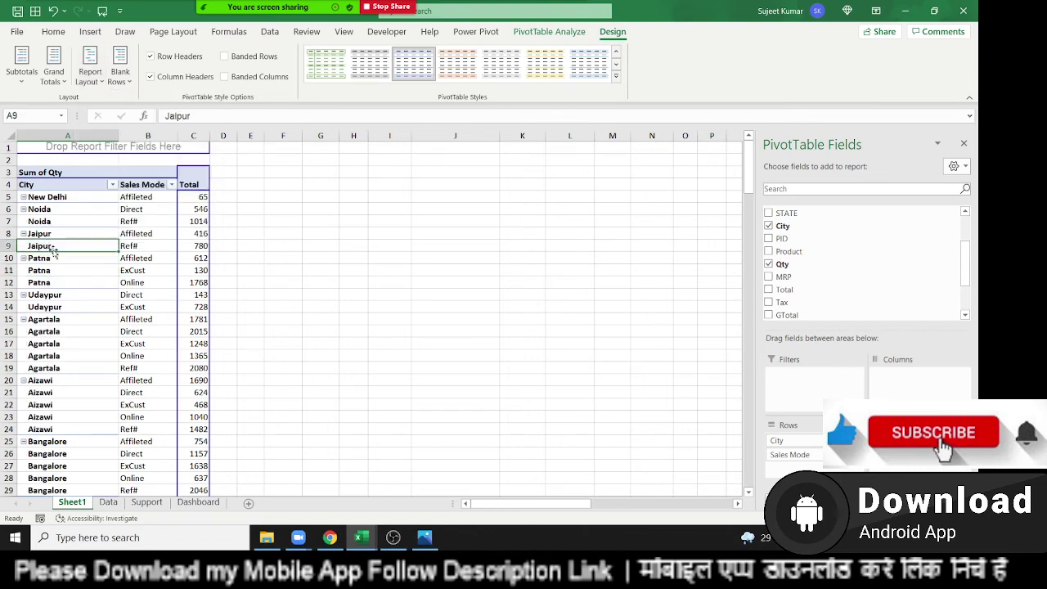
scroll(52, 248, down, 6)
scroll(52, 270, down, 7)
scroll(52, 287, down, 7)
scroll(51, 300, down, 7)
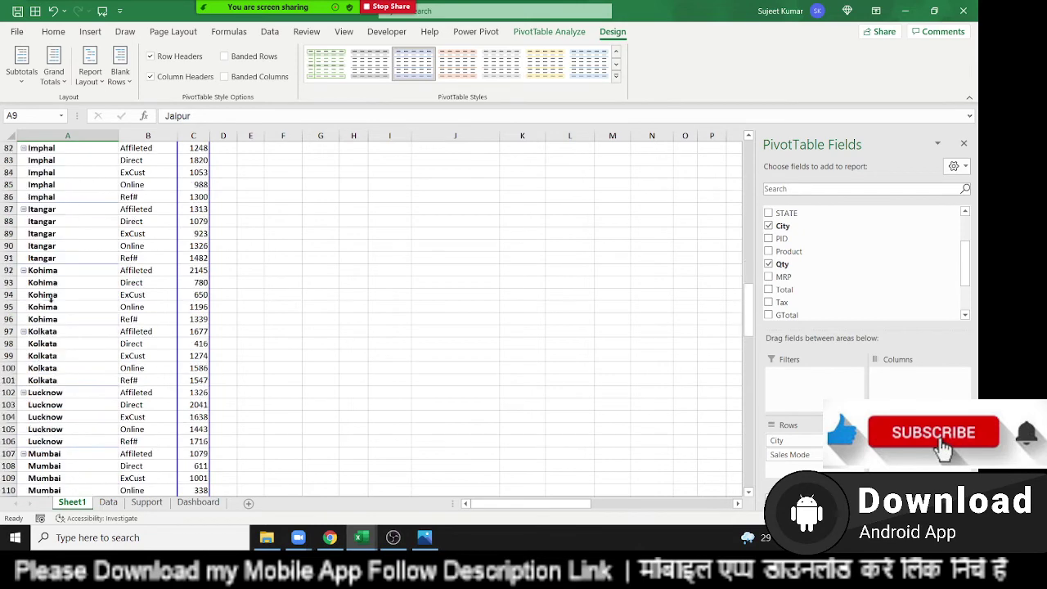
scroll(52, 300, up, 9)
scroll(51, 301, up, 8)
scroll(51, 300, up, 9)
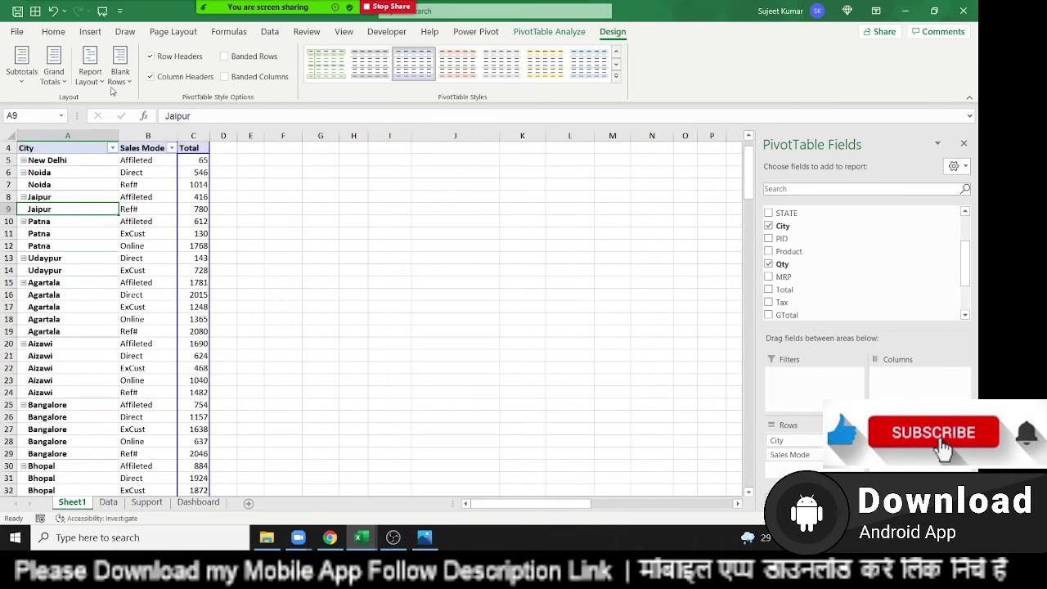
Insert a blank line after each city group, then check the separating rows
click(119, 75)
click(151, 105)
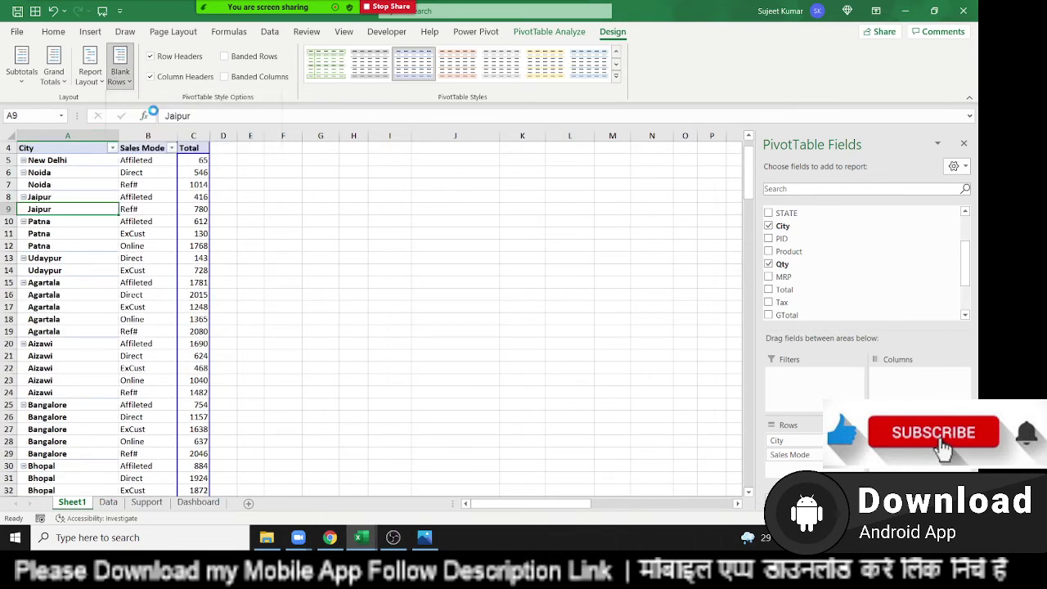
click(59, 198)
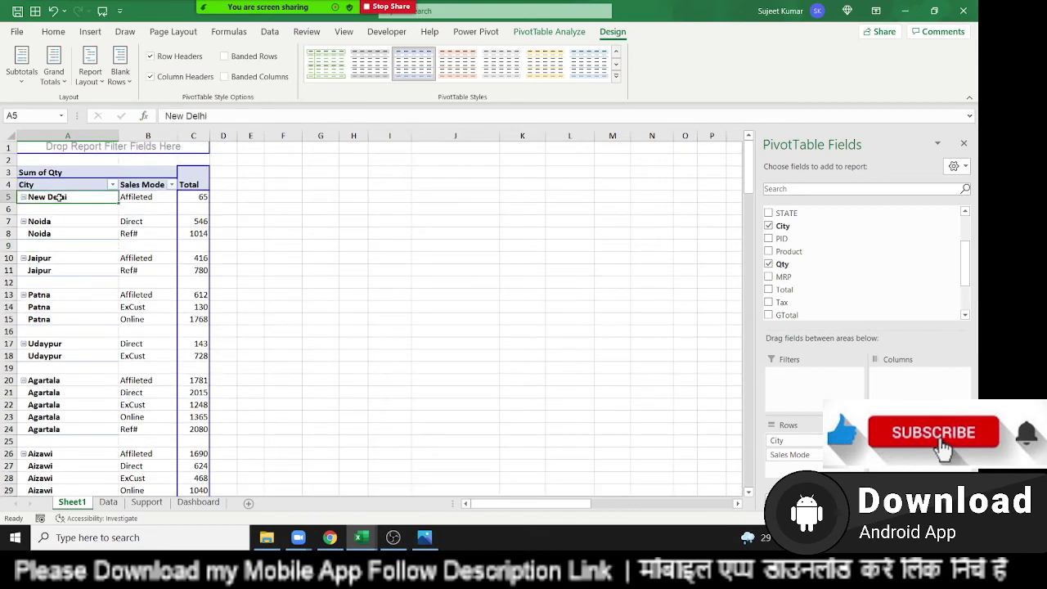
key(Up)
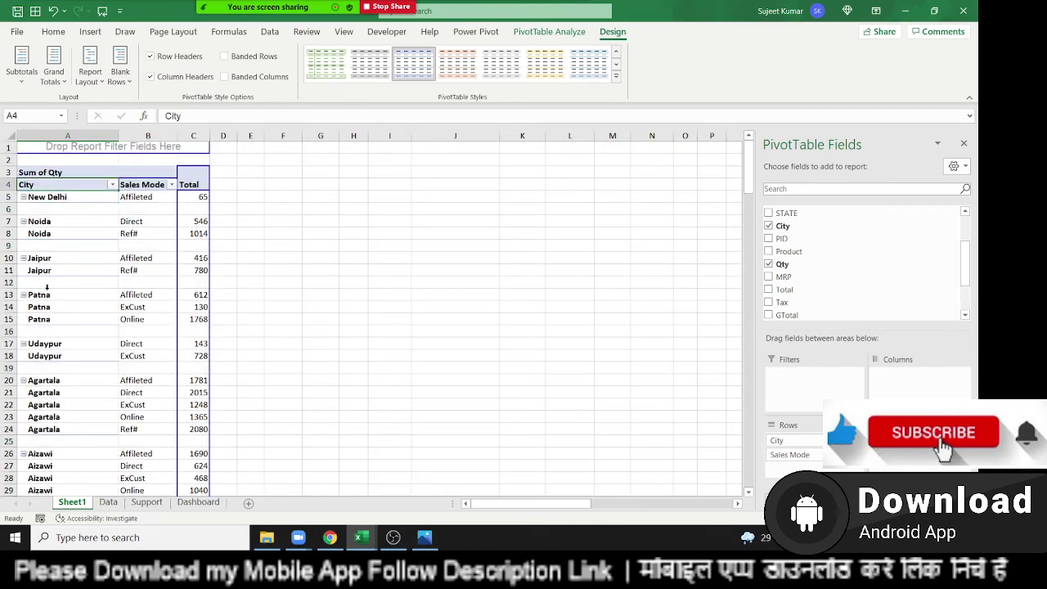
click(48, 322)
click(45, 369)
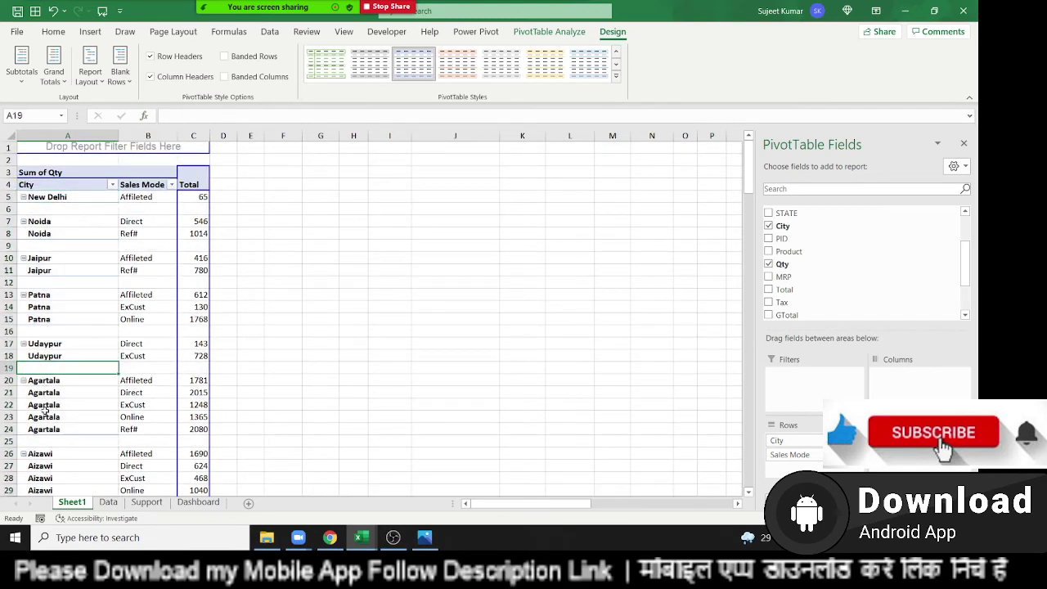
click(20, 416)
click(46, 442)
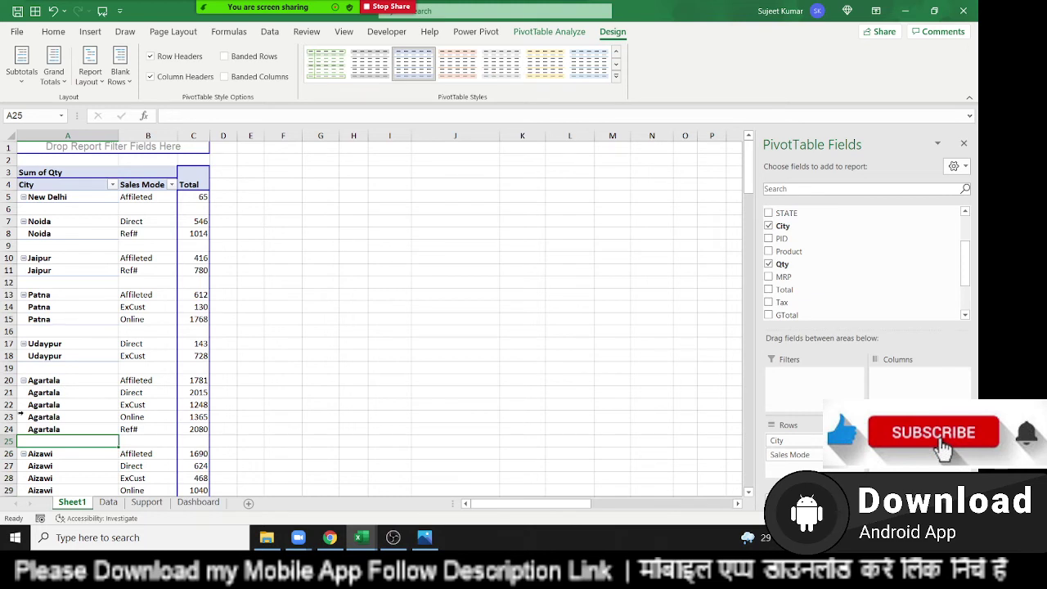
Remove the blank lines after each city and stop repeating city item labels
click(123, 73)
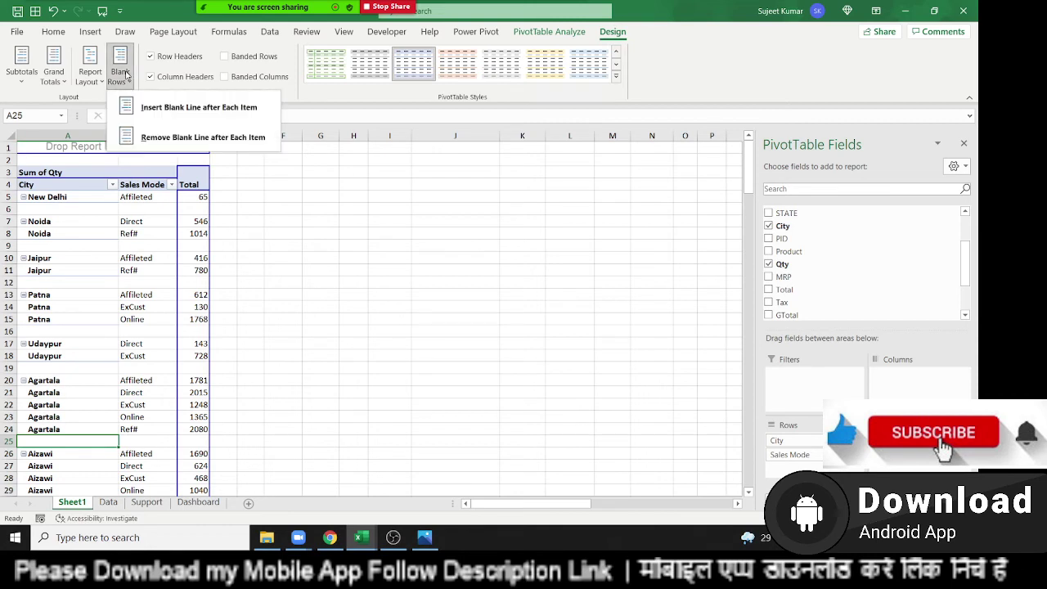
click(137, 137)
click(97, 84)
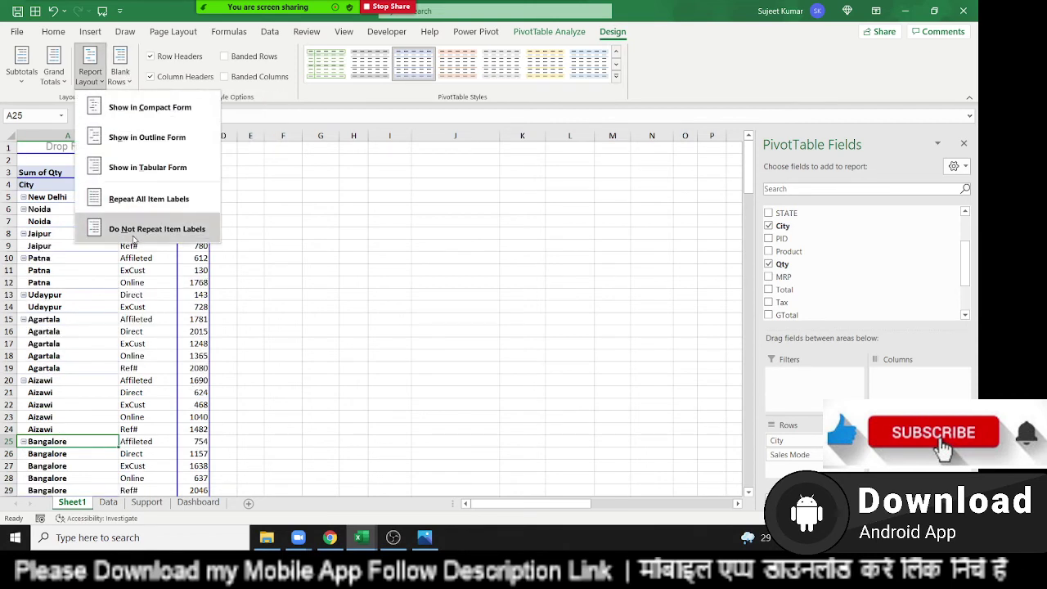
click(131, 235)
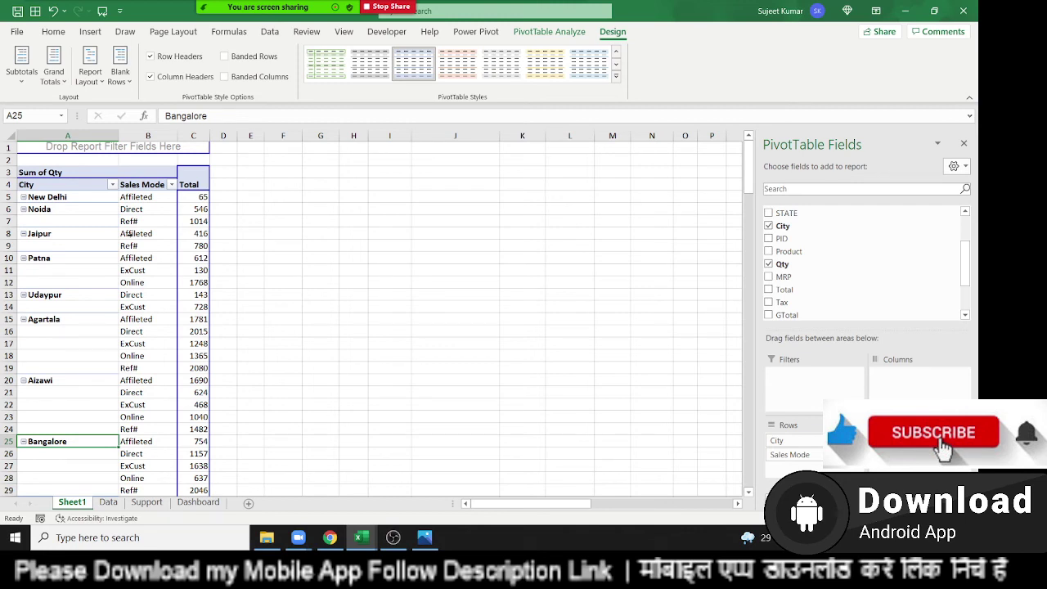
Try centring the Jaipur label in cell A8, then undo it
drag(94, 320, 100, 366)
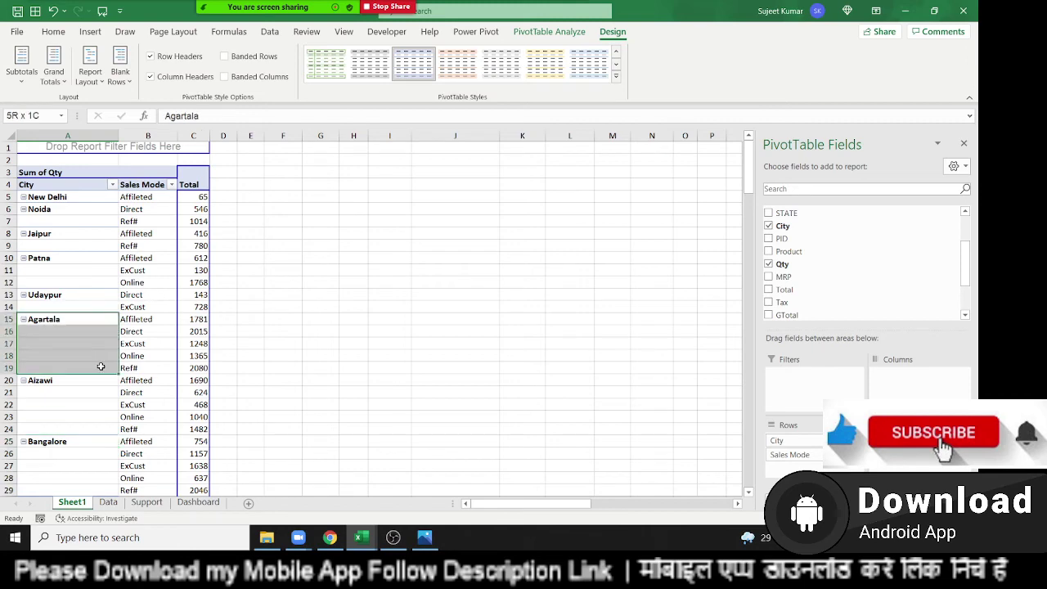
click(108, 238)
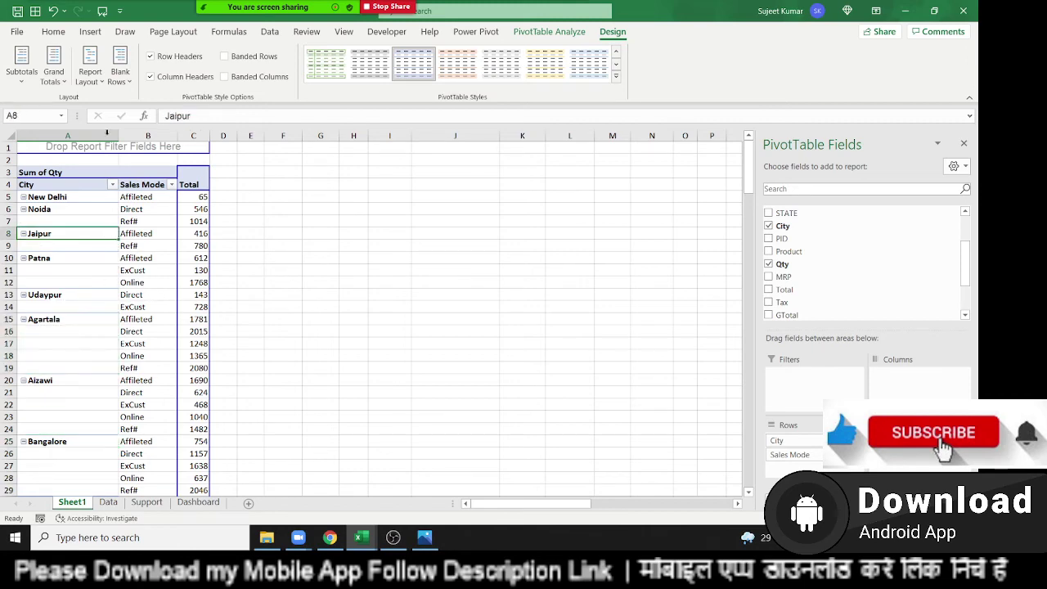
click(53, 31)
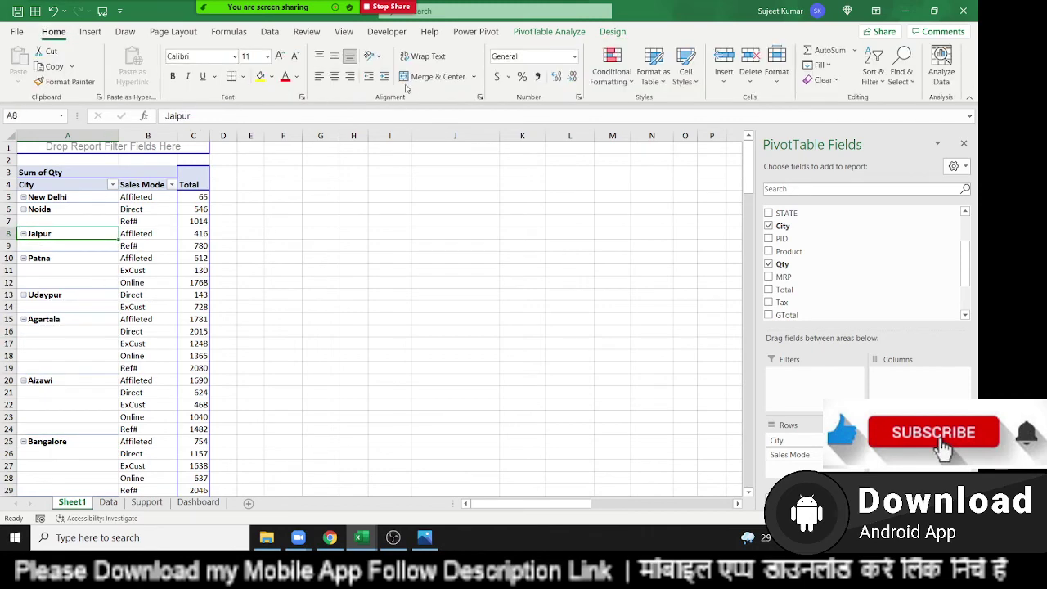
click(334, 76)
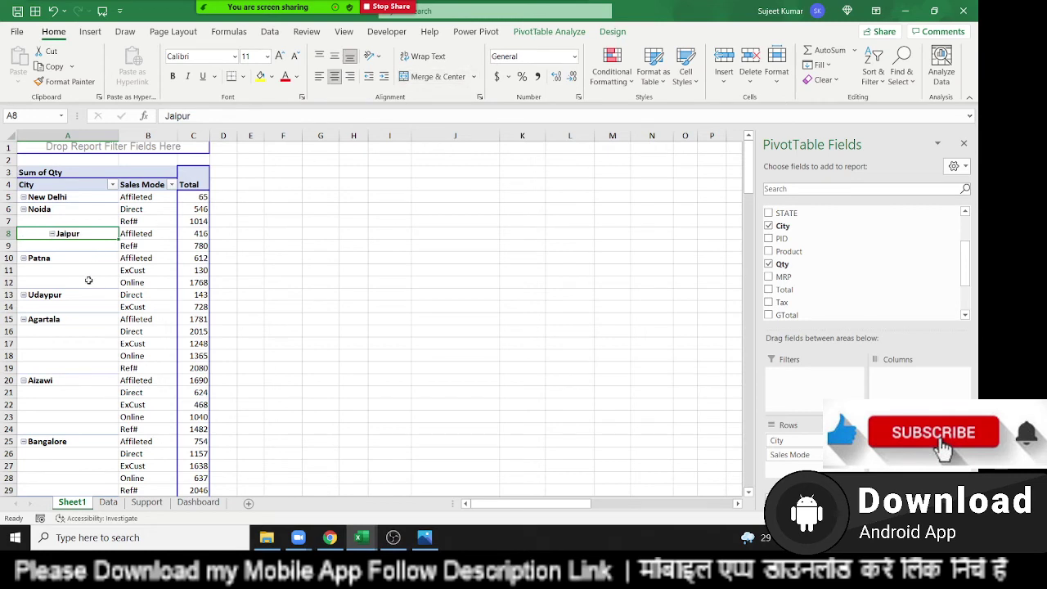
key(ctrl+z)
Attempt Merge & Center on Agartala cells A15:A18 and dismiss the PivotTable warning
drag(70, 332, 67, 205)
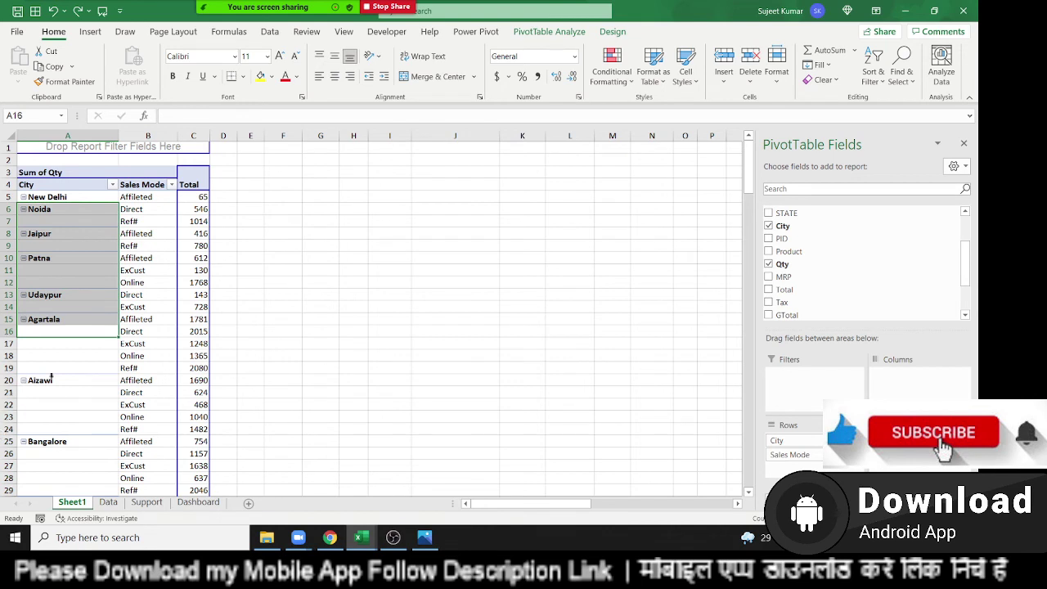
click(78, 360)
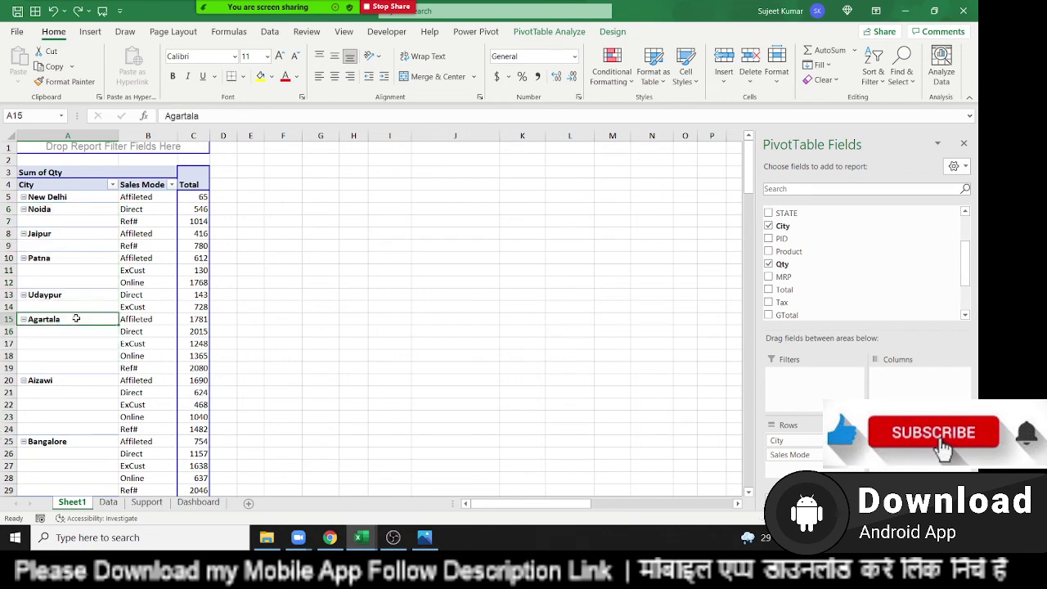
drag(77, 321, 77, 370)
click(432, 76)
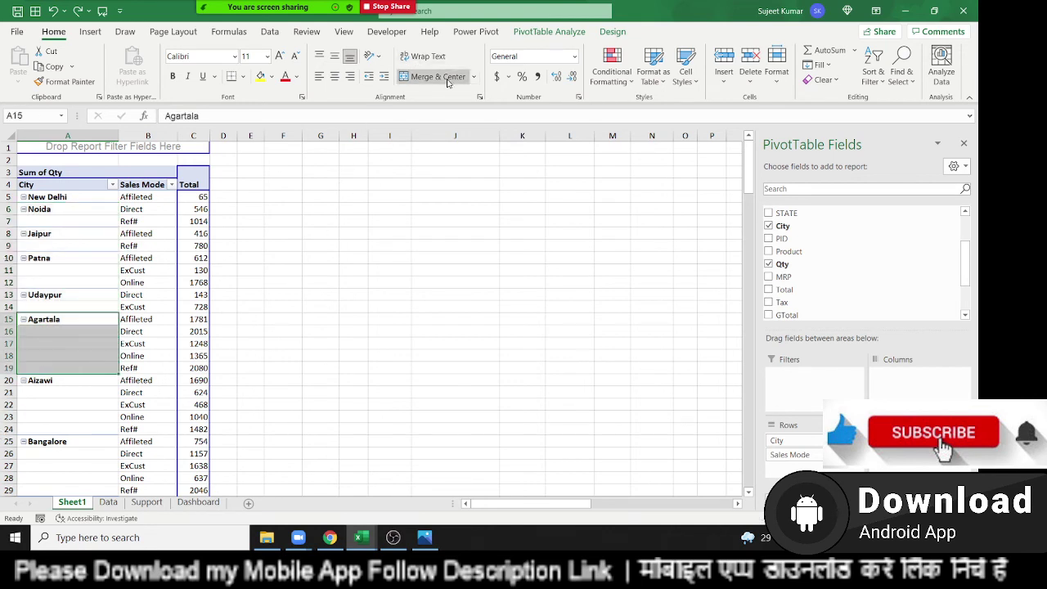
key(Return)
Enable 'Merge and center cells with labels' in PivotTable Options
right_click(68, 268)
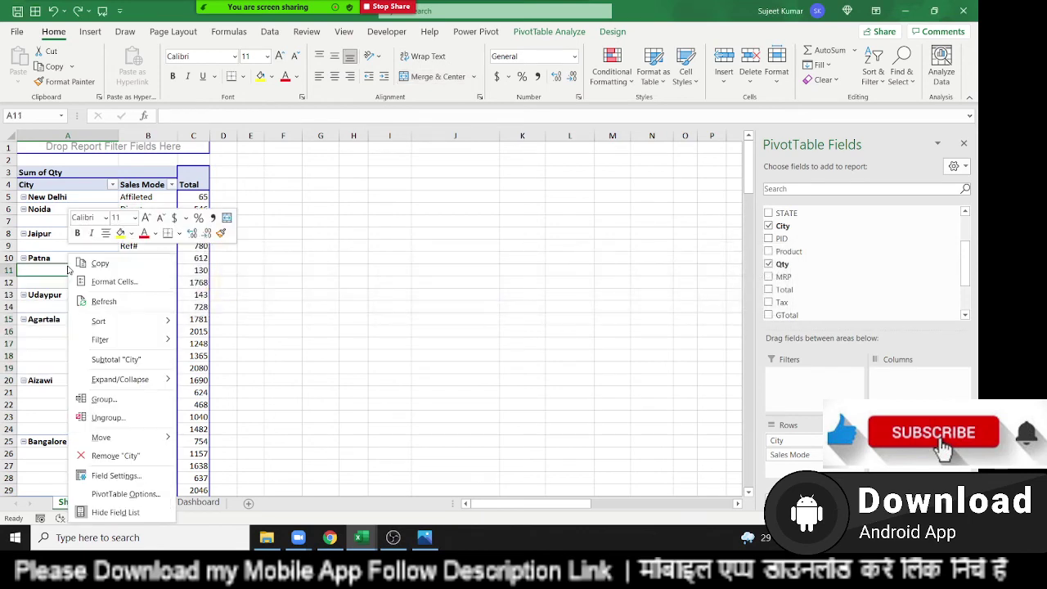
click(118, 494)
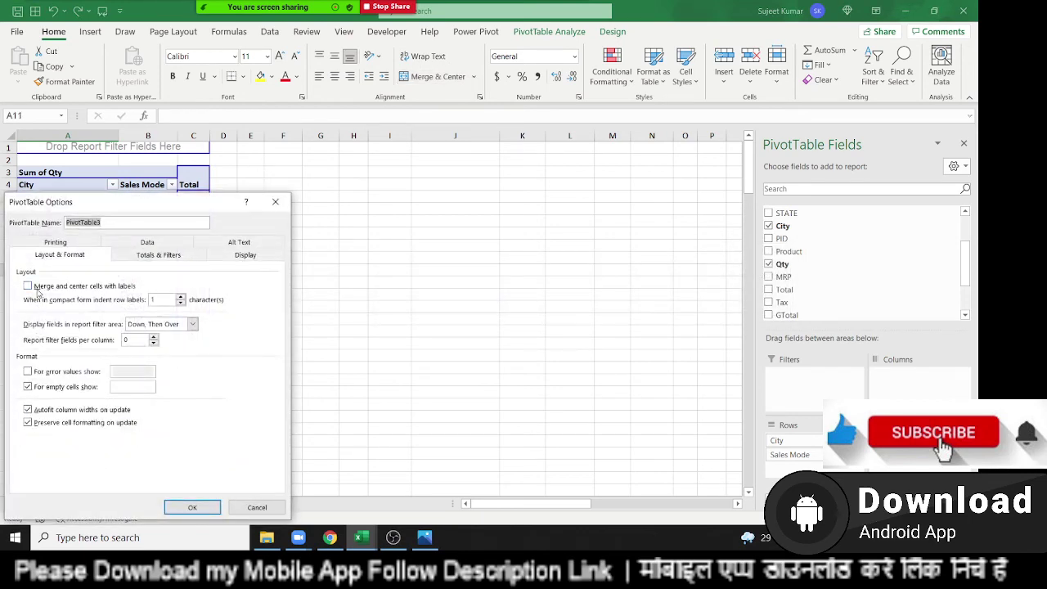
click(37, 288)
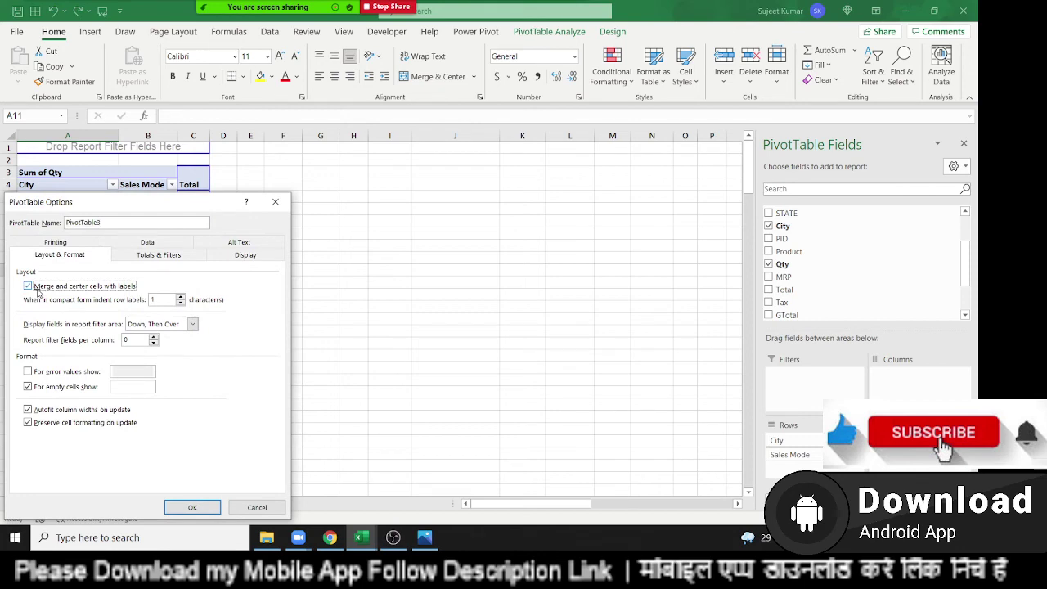
click(201, 508)
Check the merged Aizawi, Bangalore, Bhubaneshwar and Chennai city labels
click(91, 405)
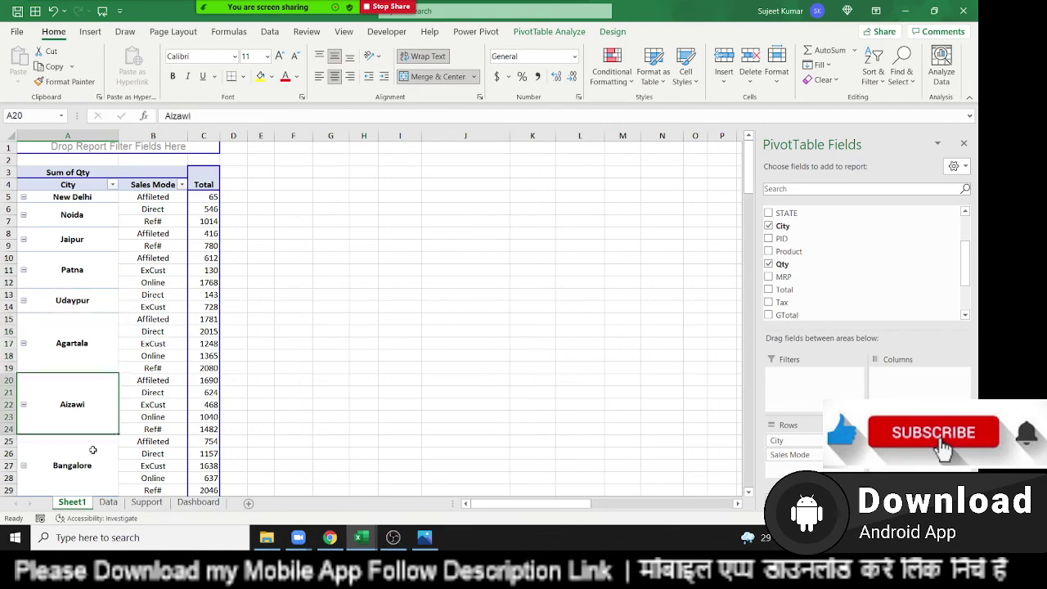
click(91, 456)
scroll(91, 456, down, 4)
click(76, 432)
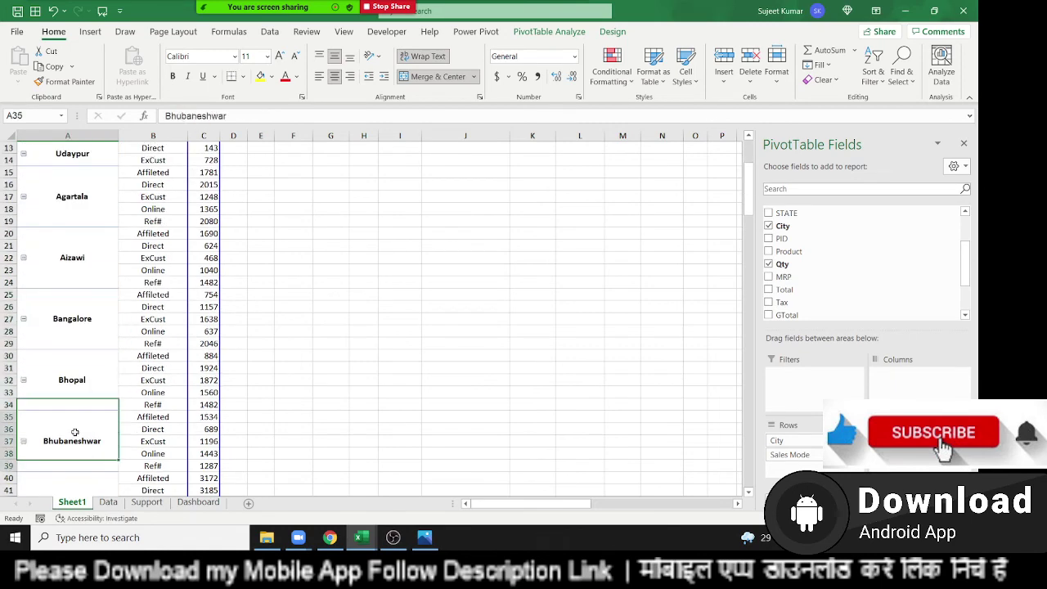
scroll(77, 441, down, 4)
click(77, 441)
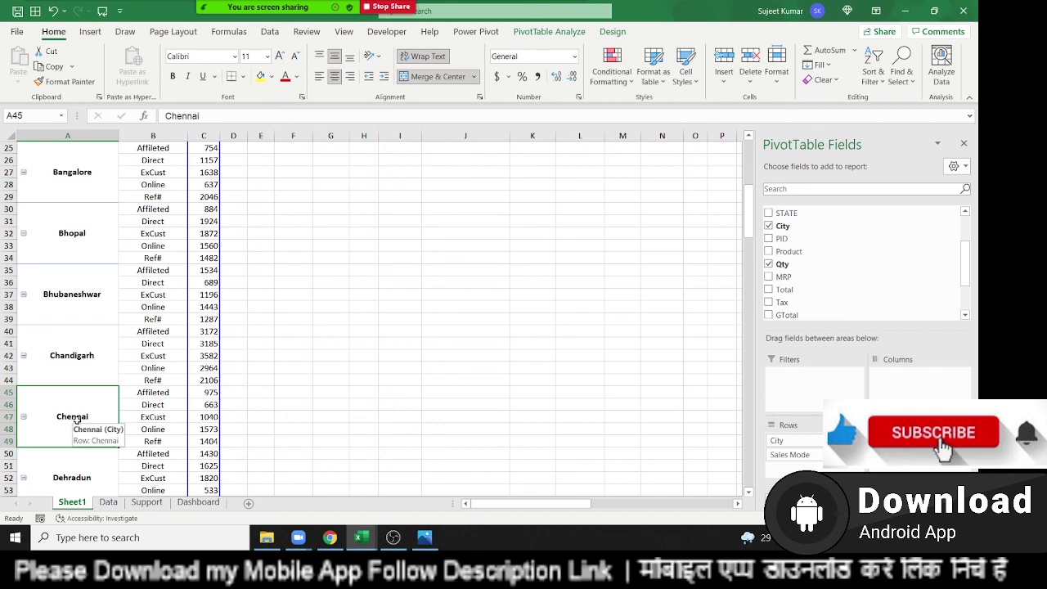
Minimise the Excel workbook with Win+D to reveal the Windows desktop
key(super+d)
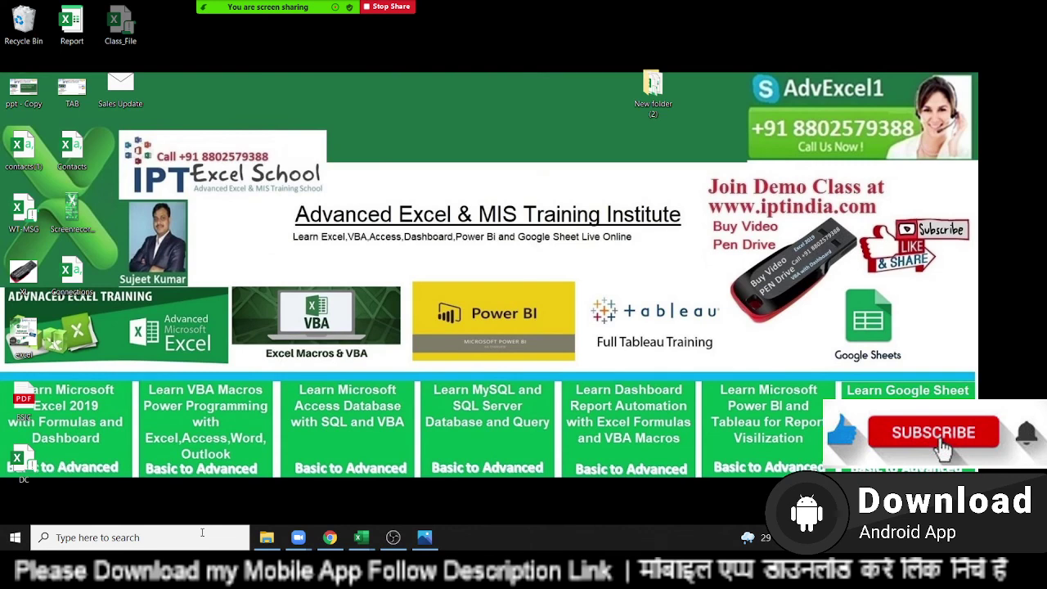